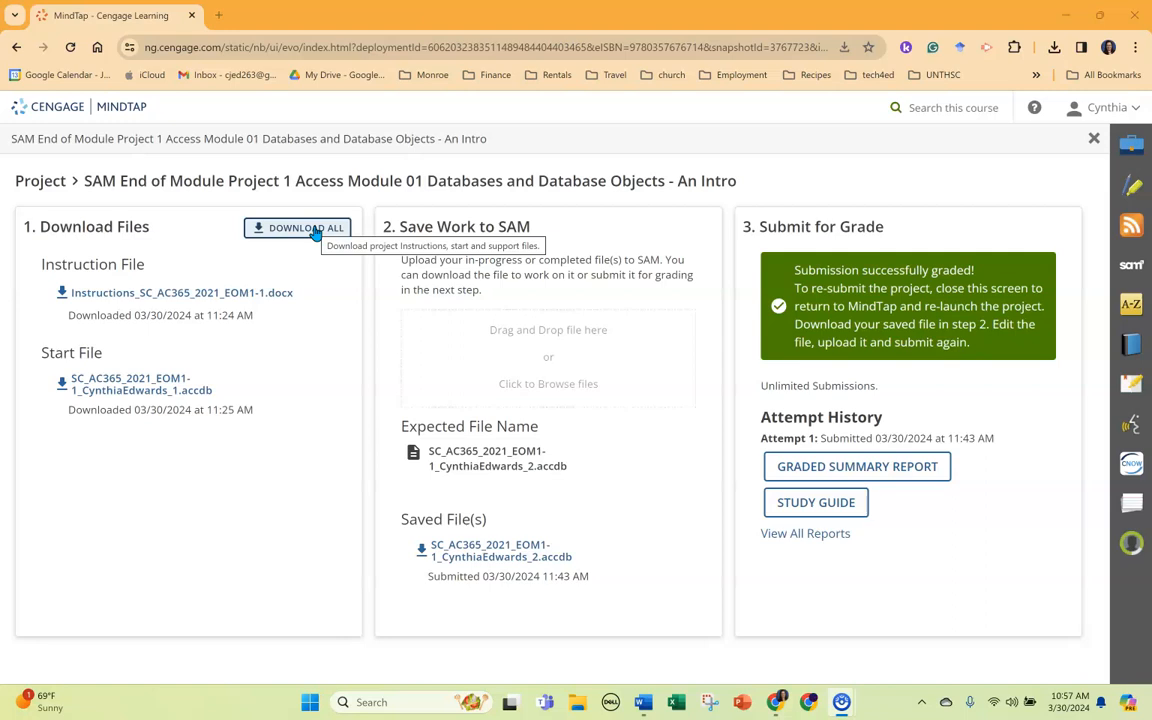
Download all files of the SAM project and switch to File Explorer to show the Downloads folder
left_click(306, 229)
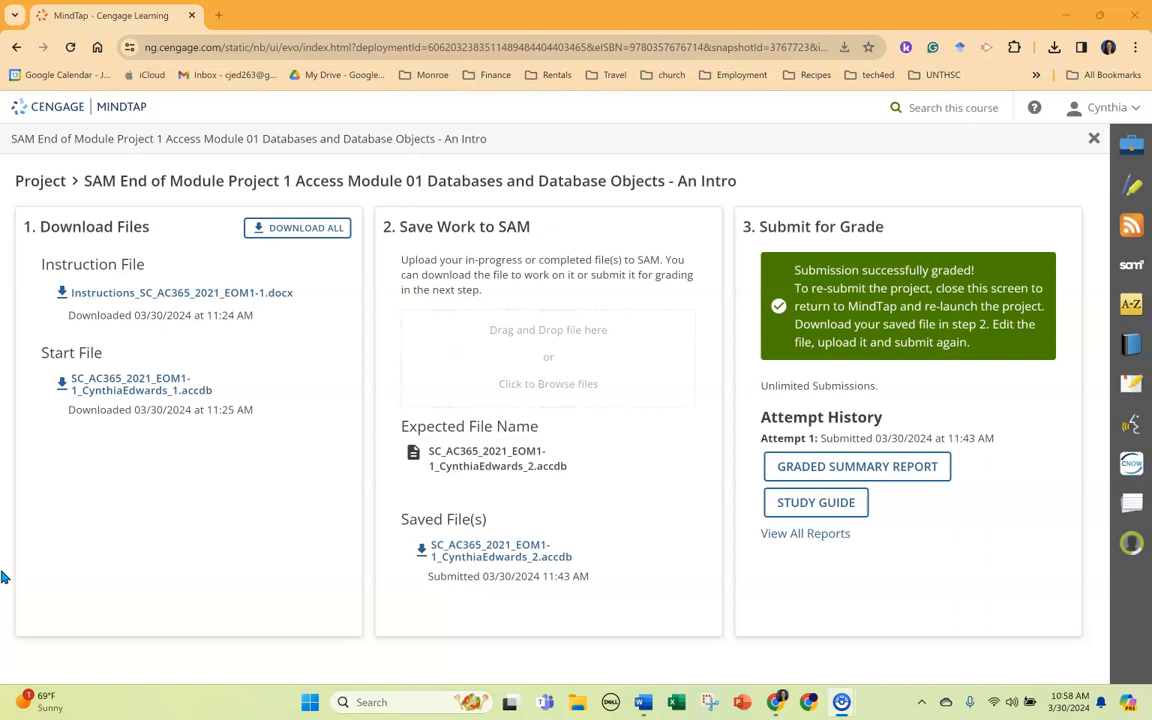
left_click(577, 706)
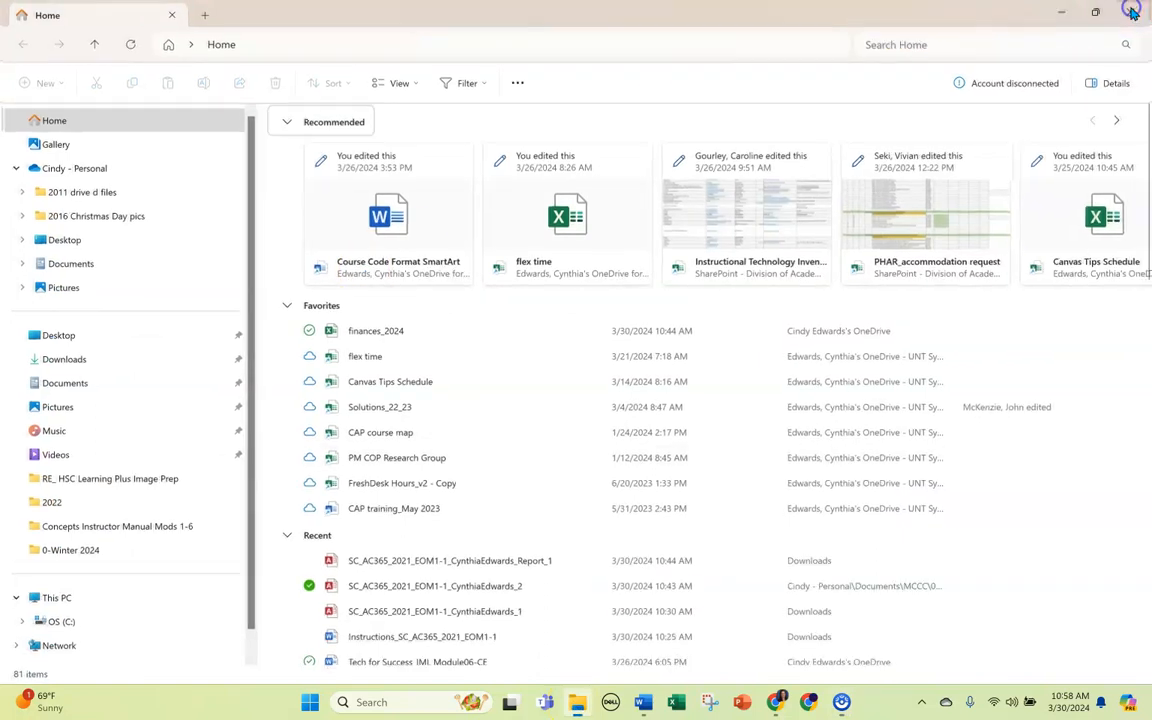
left_click(90, 360)
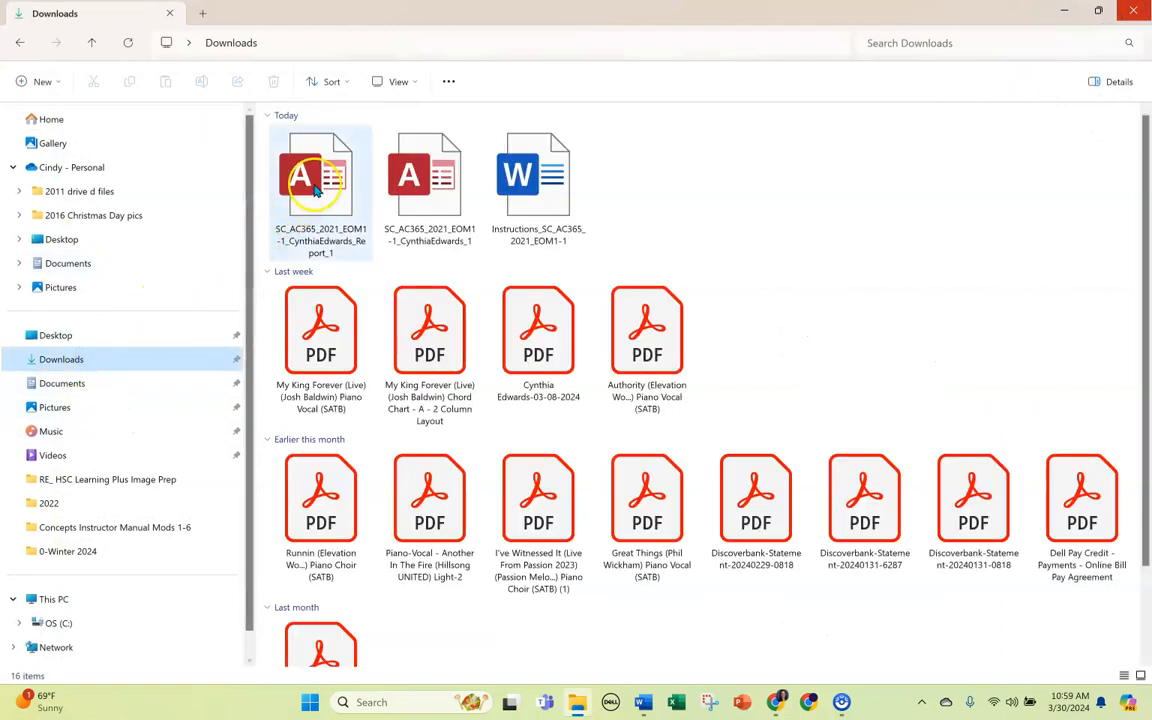
Examine the general properties of the downloaded Access start file ending in _1, including its file type, and close them
right_click(437, 192)
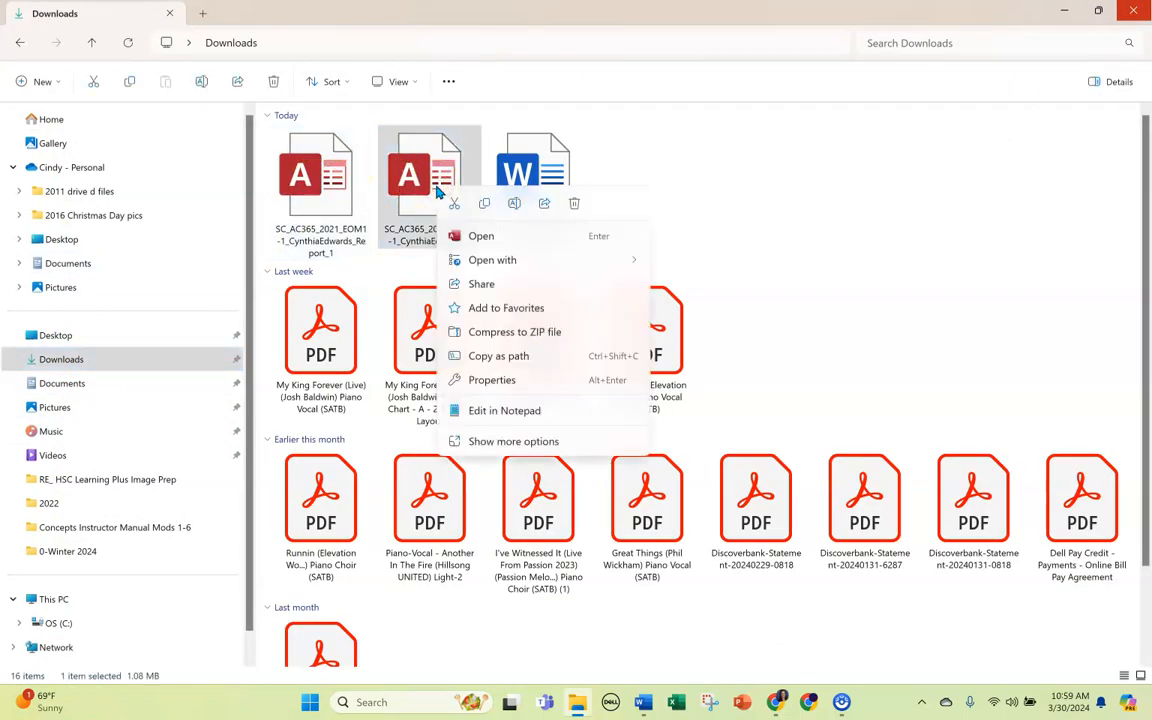
left_click(478, 380)
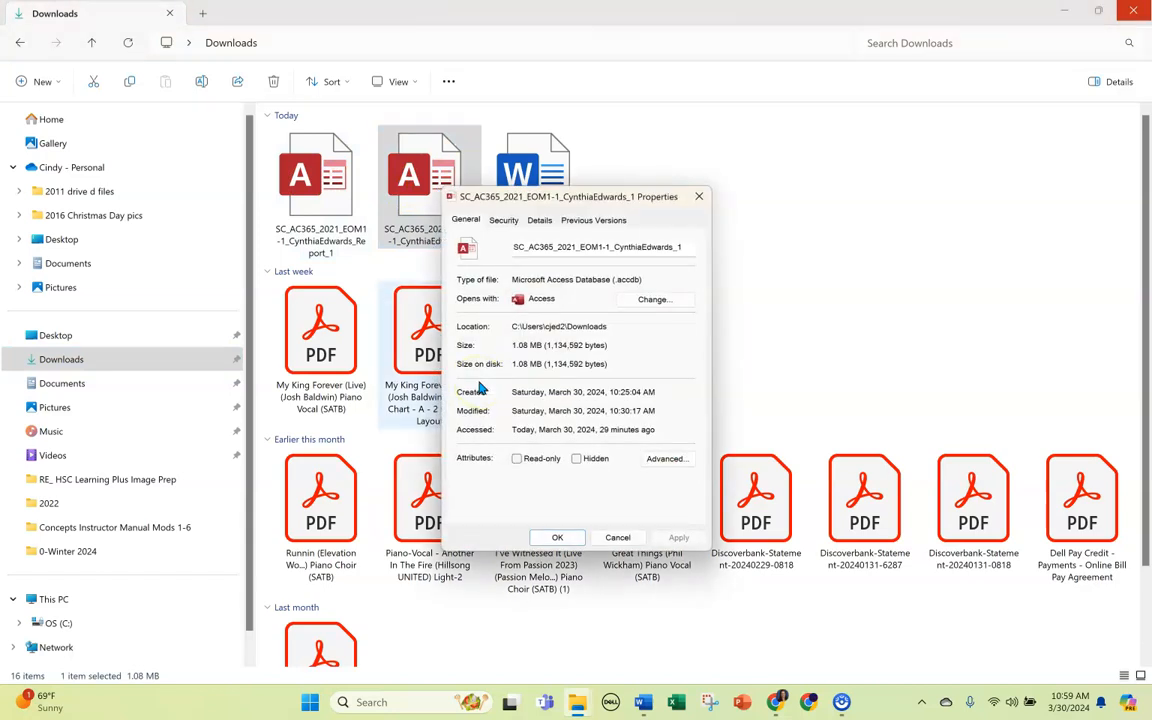
left_click(470, 219)
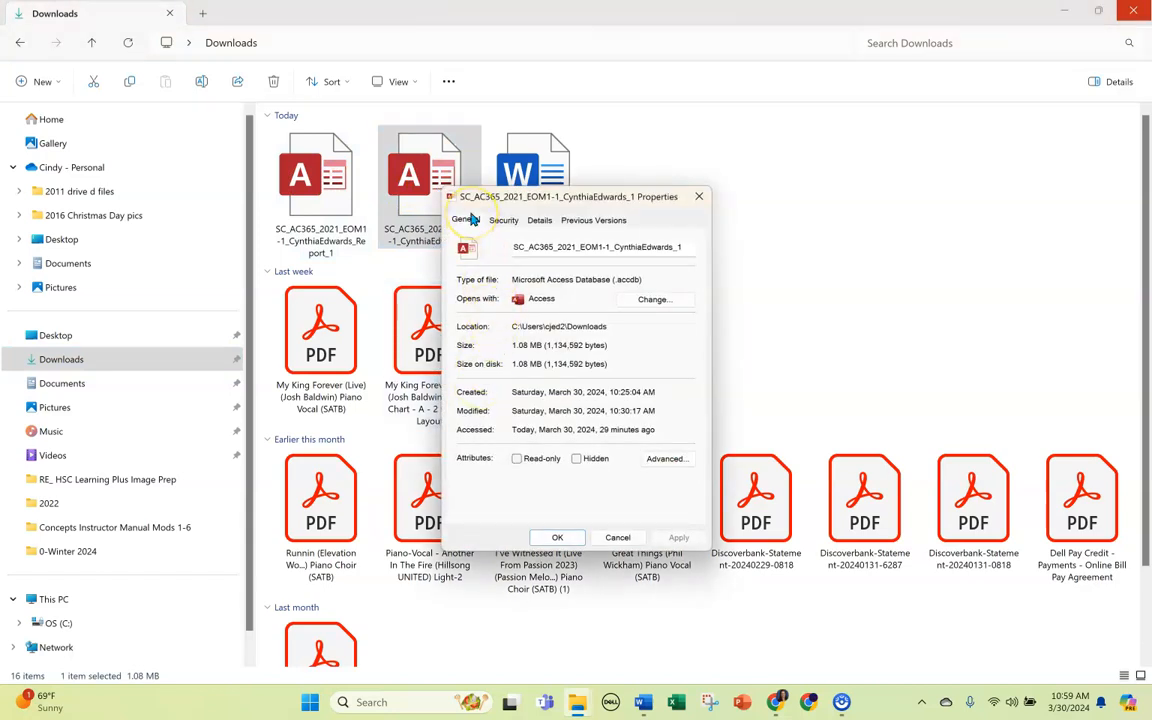
left_click(518, 281)
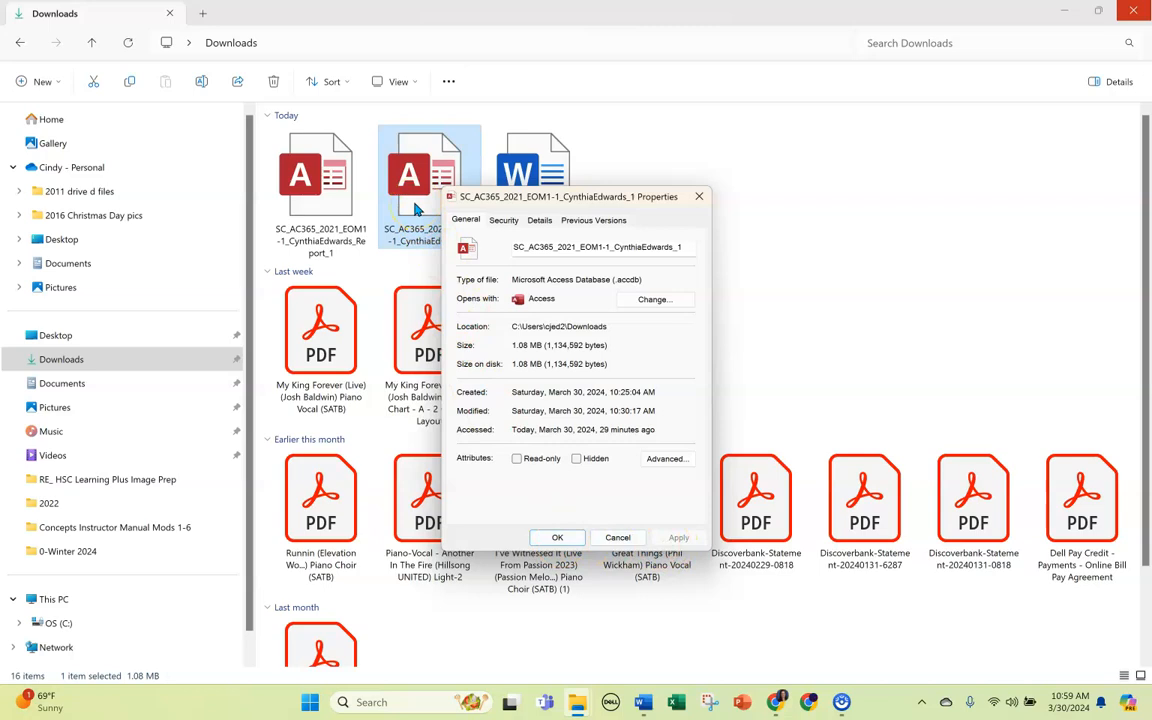
left_click(558, 538)
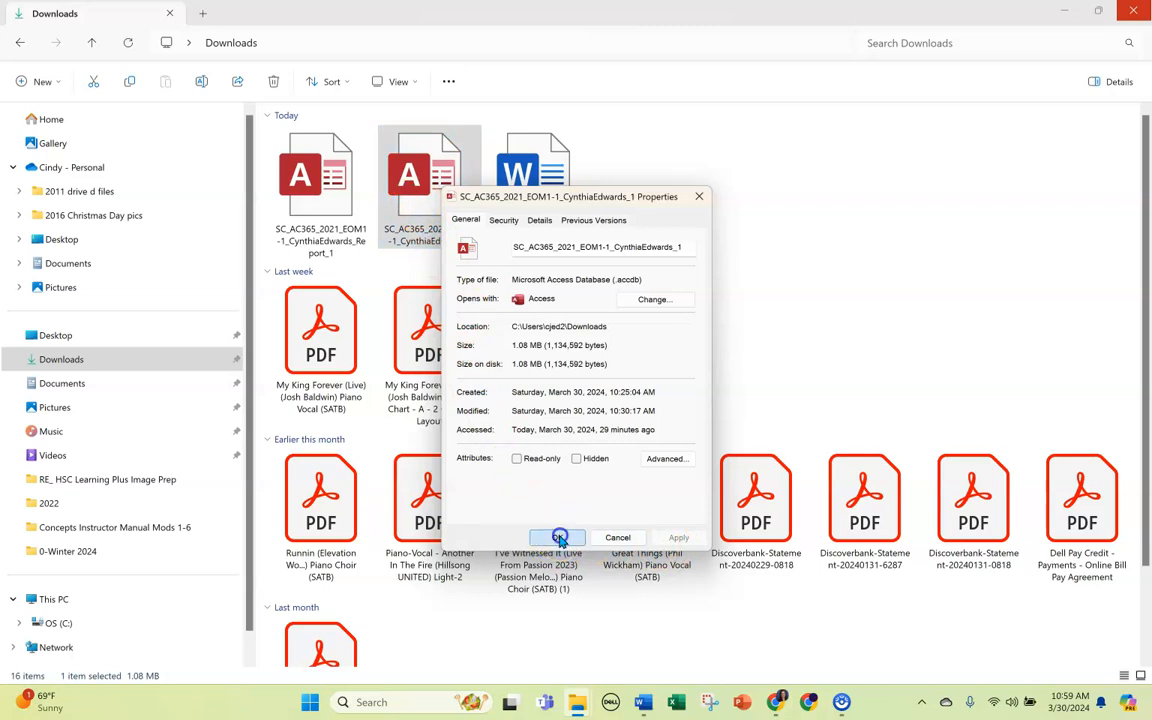
Open the start database ending in _1 in Access and widen the Navigation Pane to show full object names
double_click(428, 190)
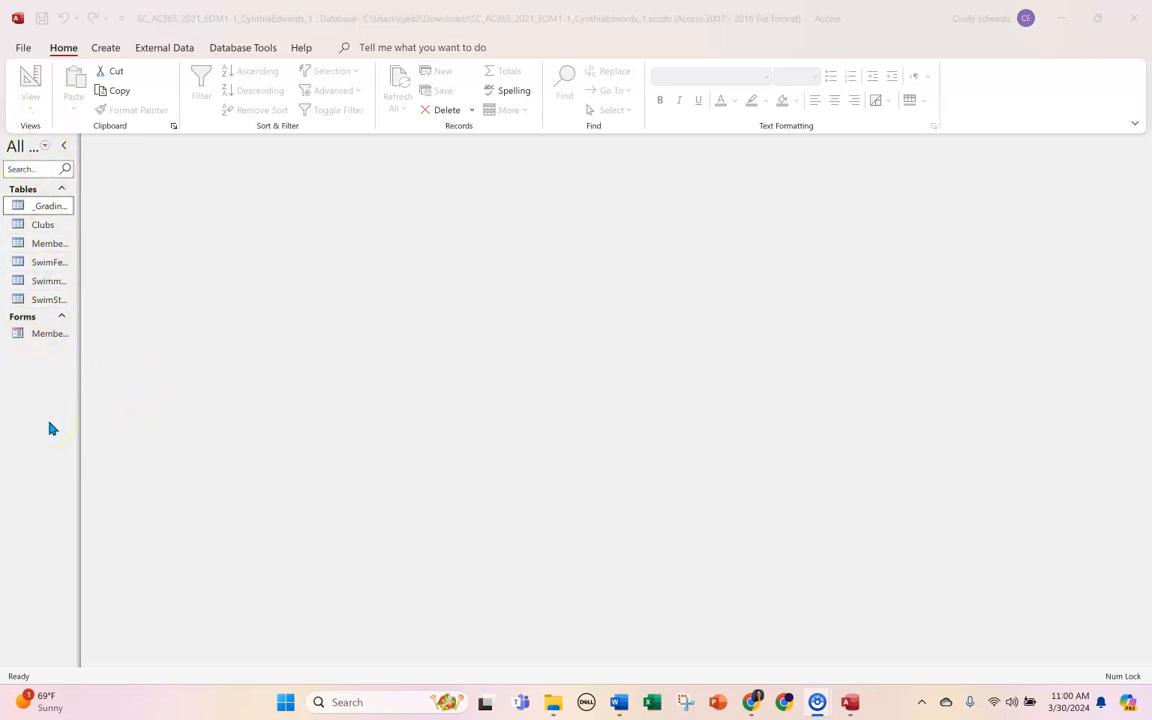
left_click(78, 422)
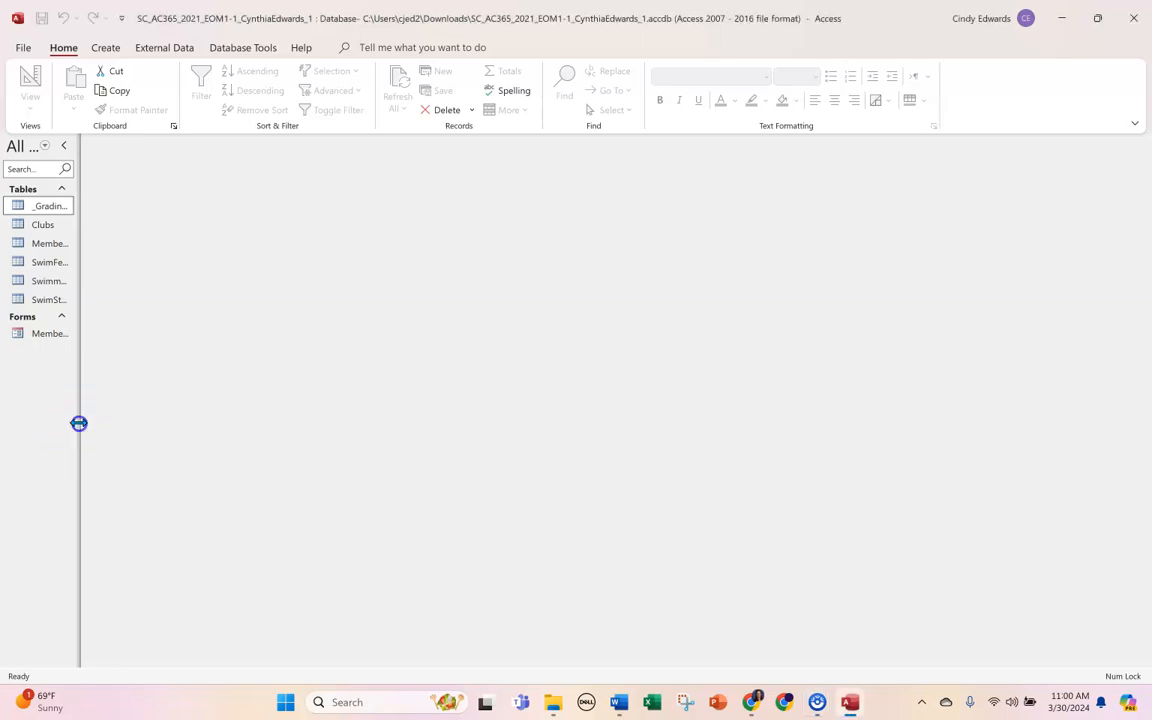
left_click_drag(79, 423, 138, 420)
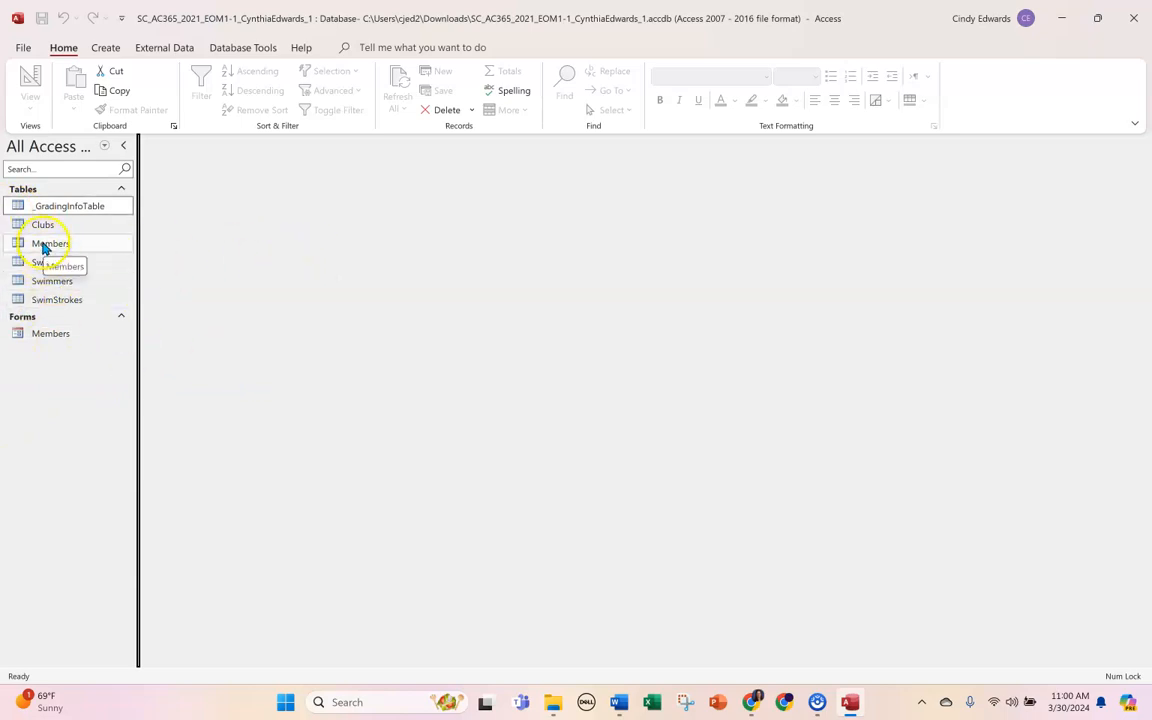
left_click(47, 336)
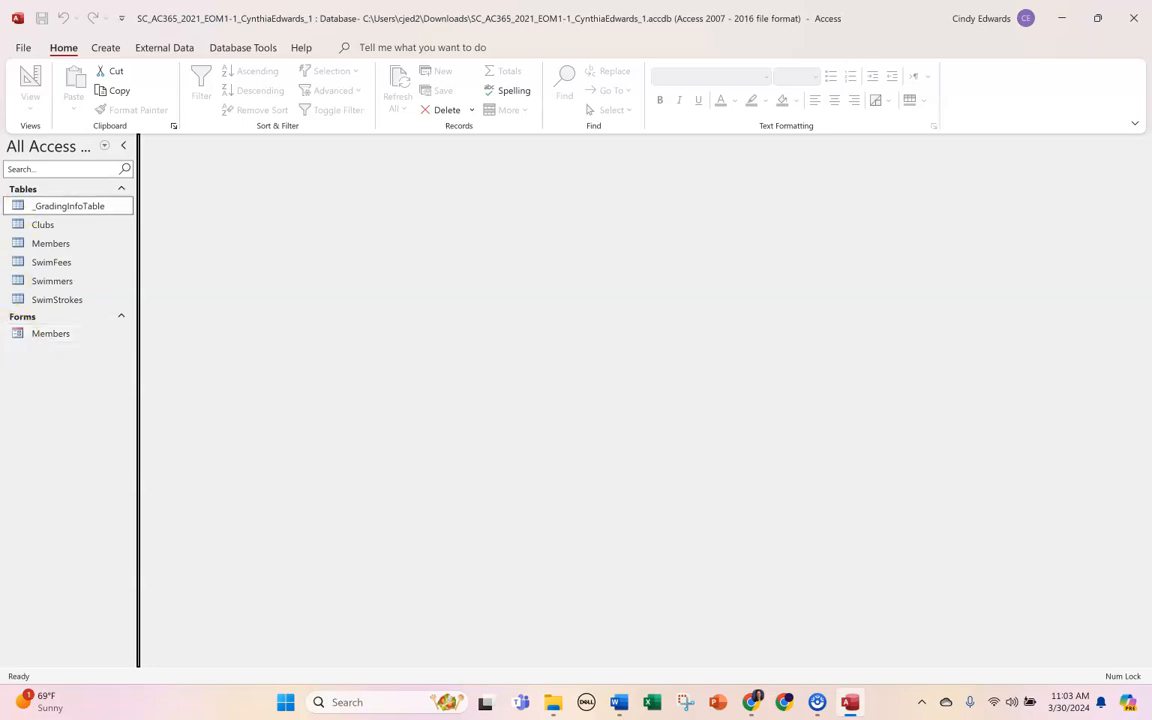
Start saving a copy of the database as an Access Database in Documents > MCCC > 0-Winter 2024
key("alt+Tab")
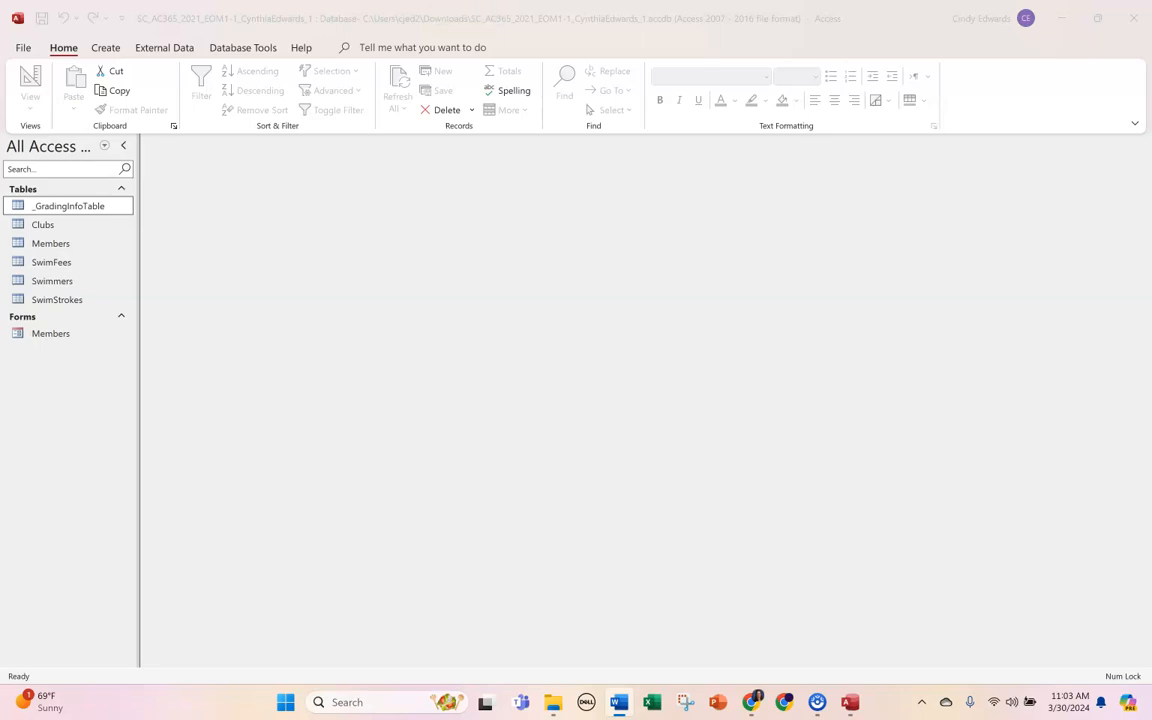
left_click(23, 50)
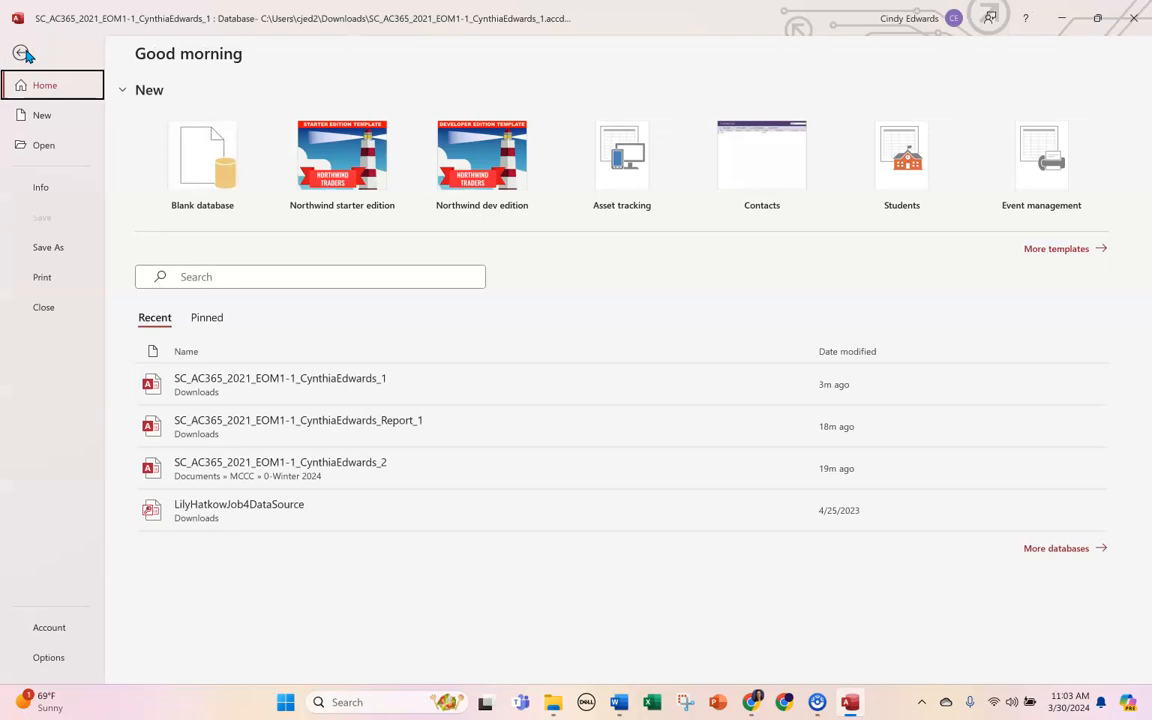
left_click(48, 247)
left_click(432, 350)
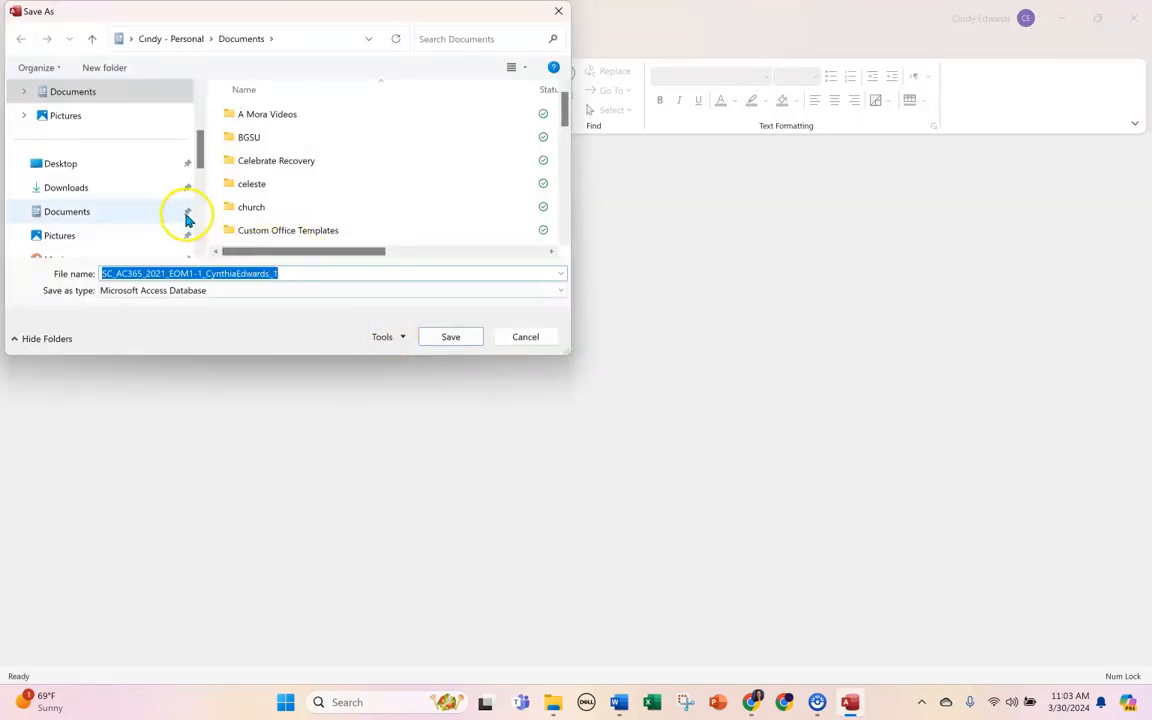
left_click(93, 211)
left_click_drag(566, 105, 566, 148)
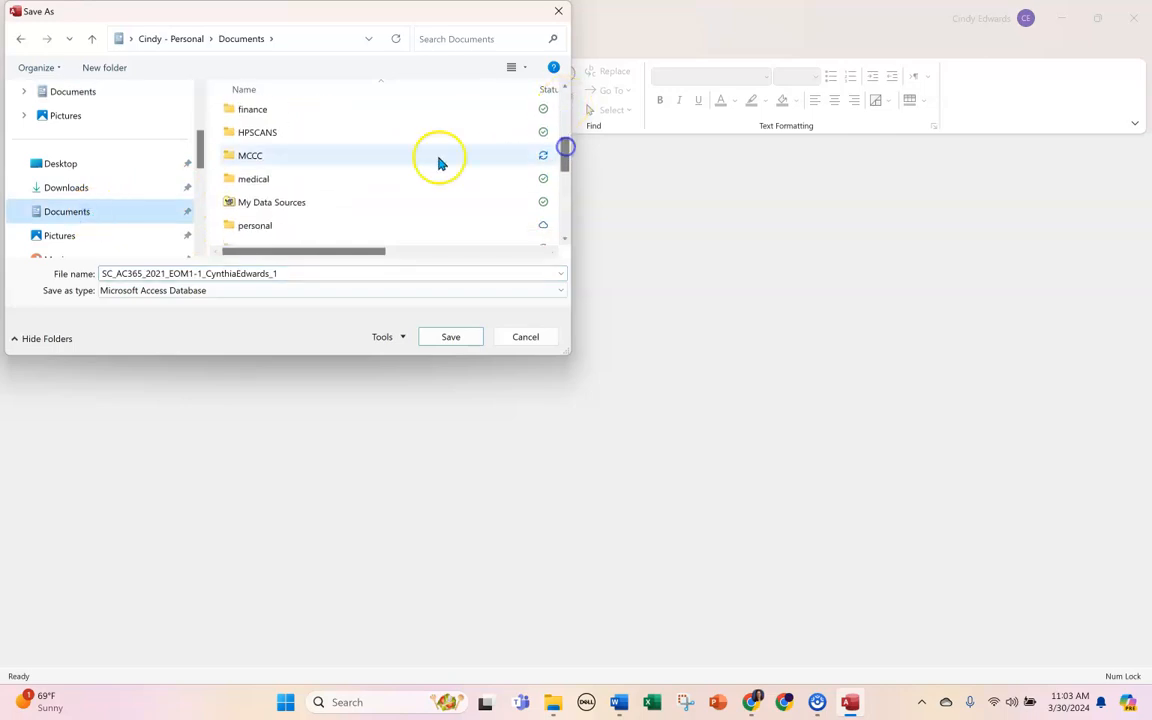
double_click(370, 160)
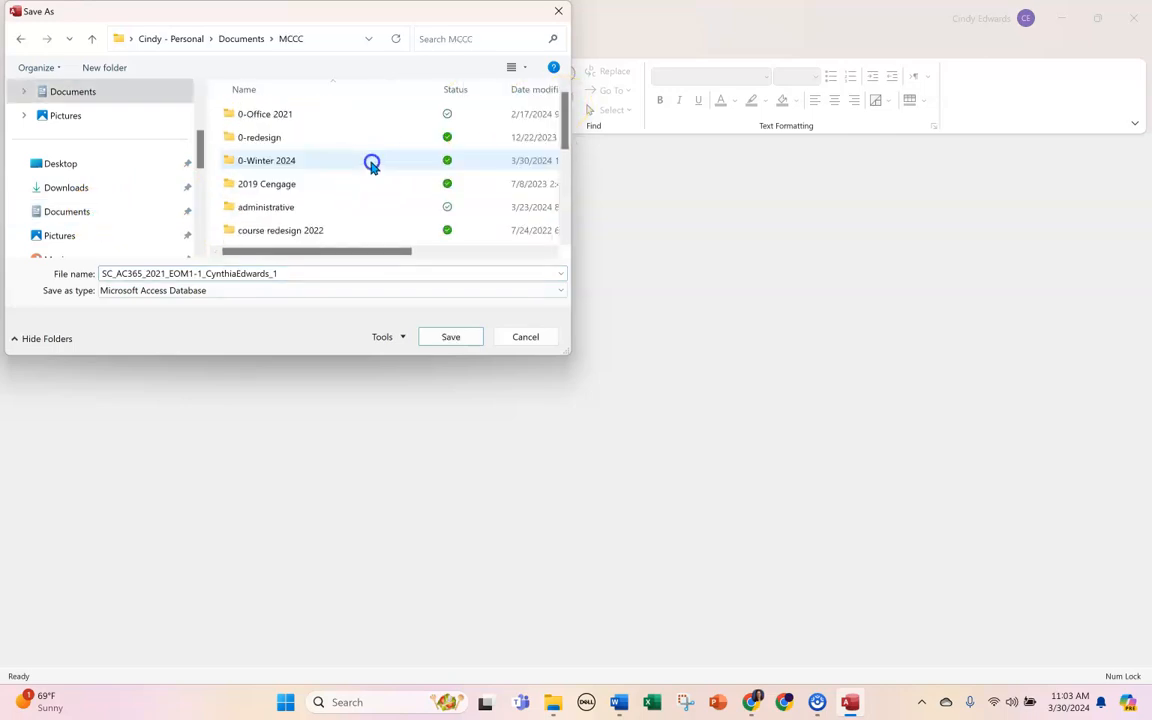
double_click(309, 161)
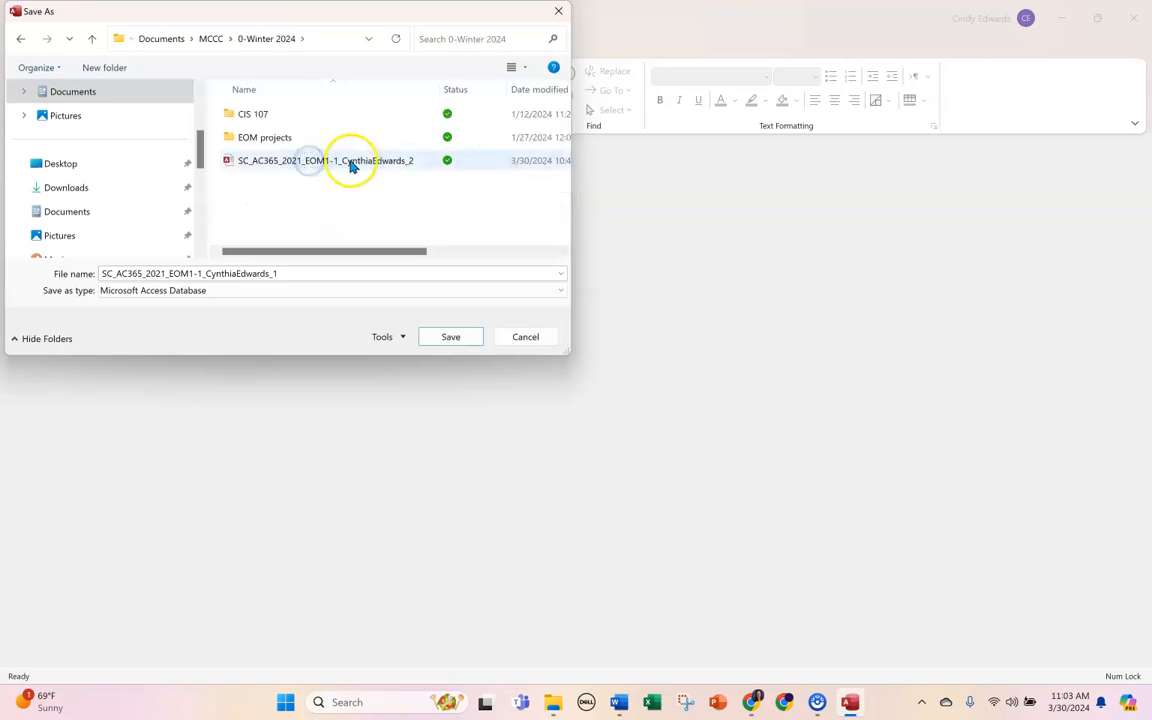
Change the file name's ending from _1 to _2 and save the database, replacing the existing file
triple_click(303, 268)
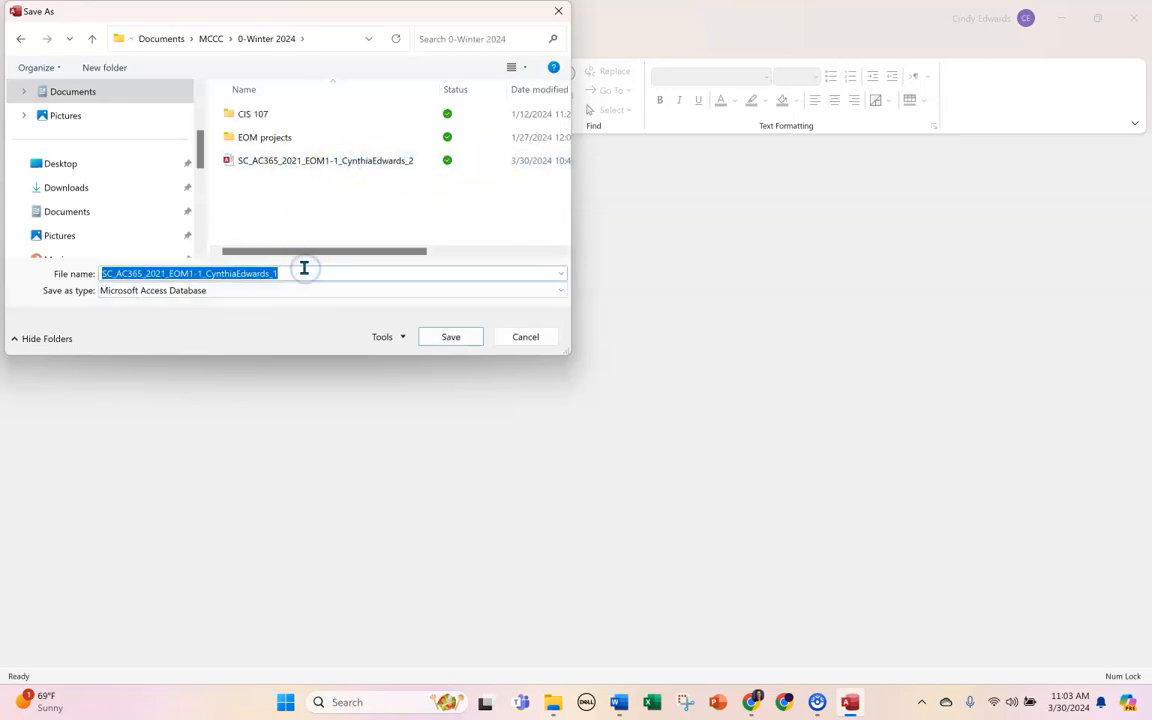
left_click(304, 268)
key("BackSpace")
type("2")
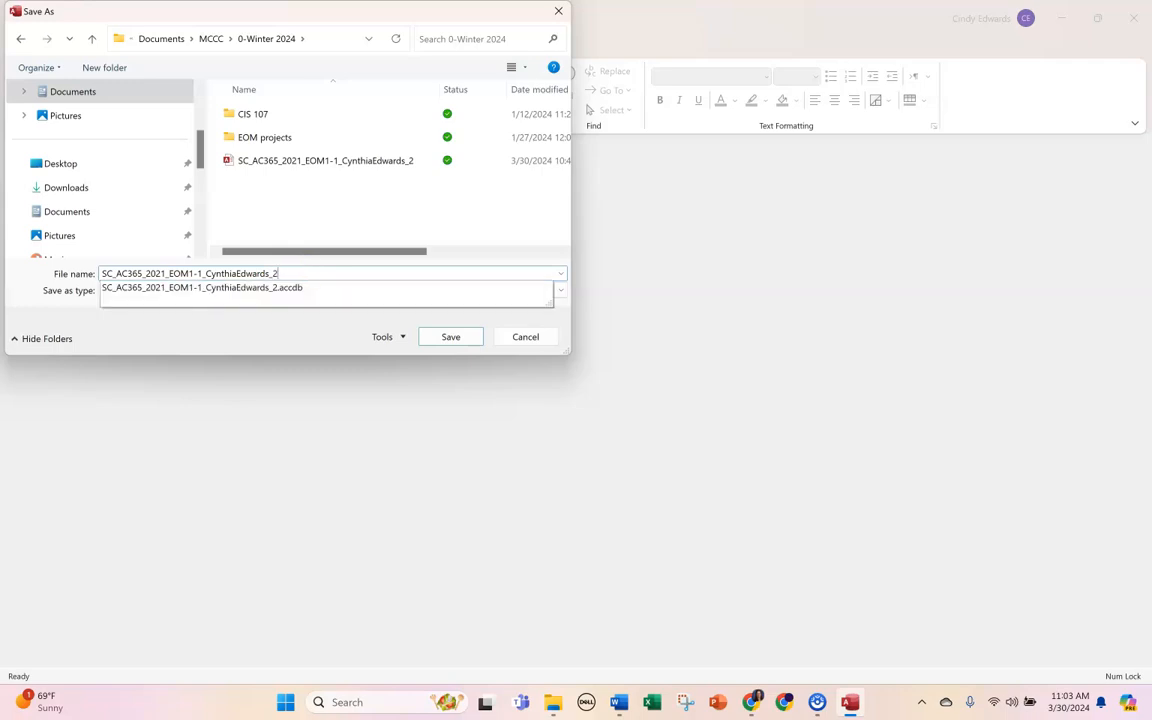
left_click(350, 159)
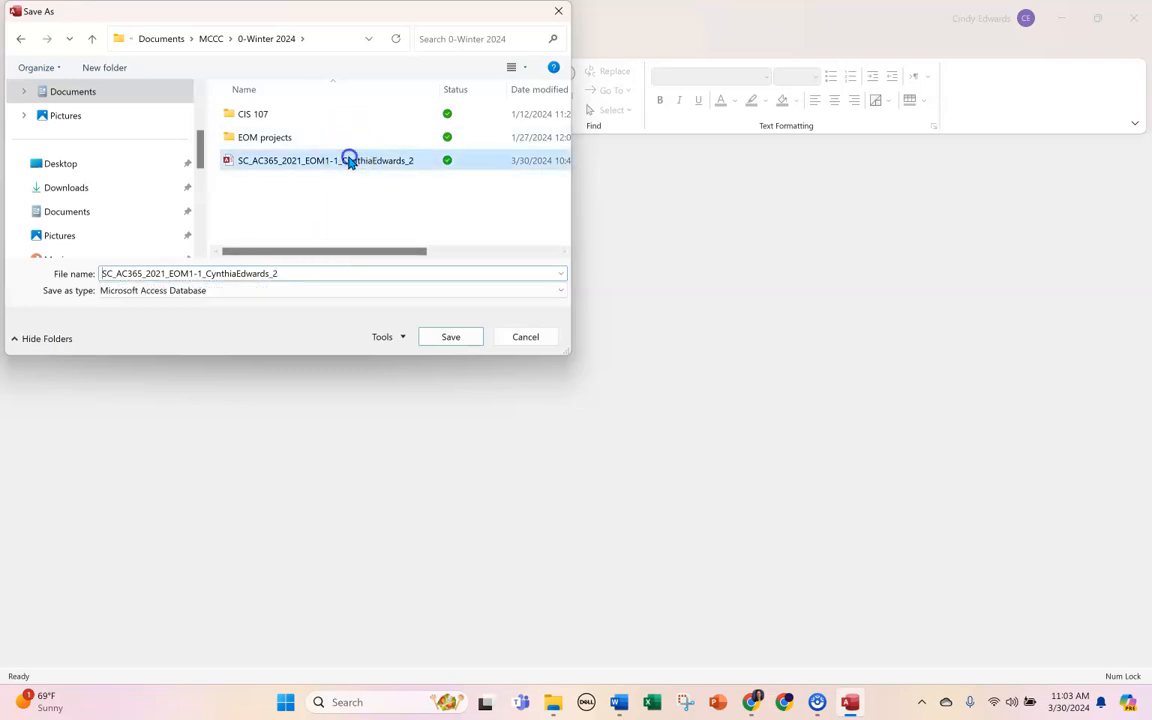
left_click(435, 340)
left_click(632, 349)
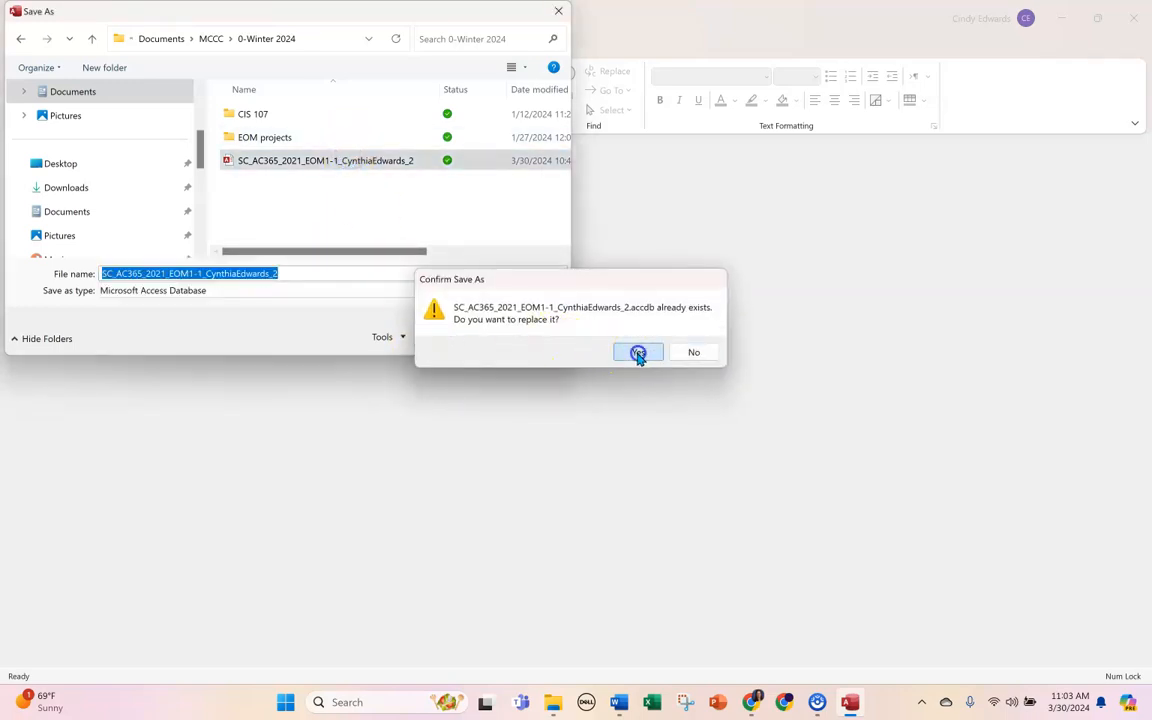
left_click(418, 146)
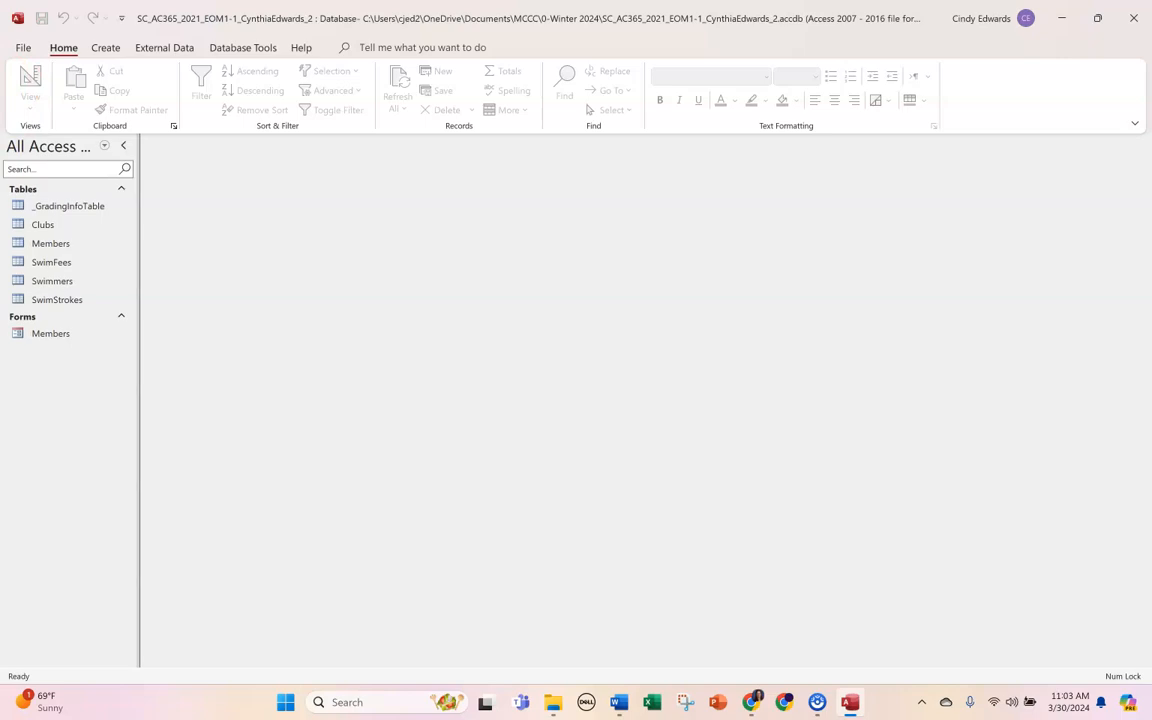
Open the Clubs table in Datasheet View
key("alt+Tab")
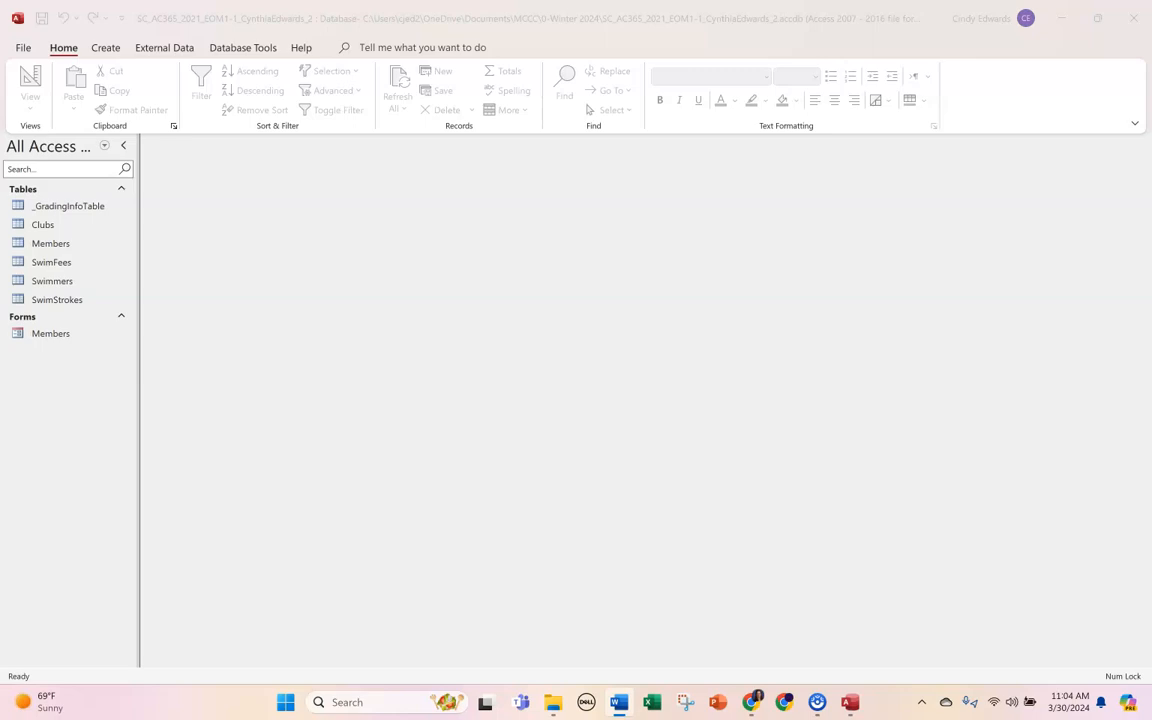
double_click(42, 229)
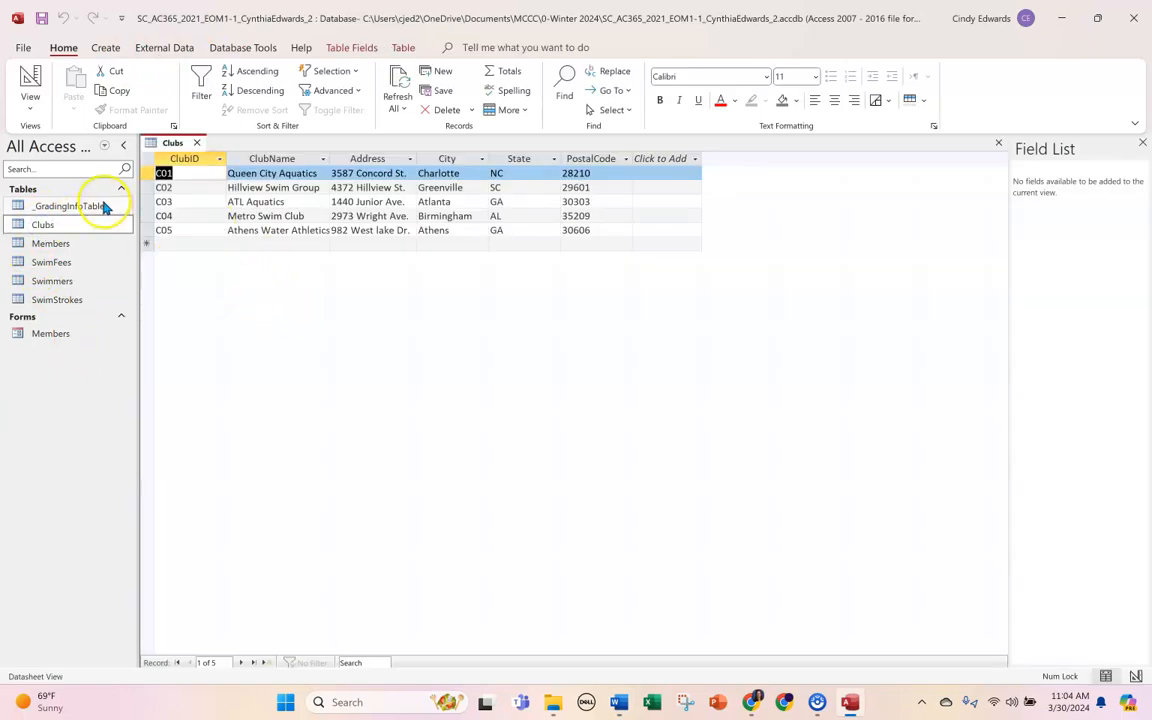
left_click(29, 111)
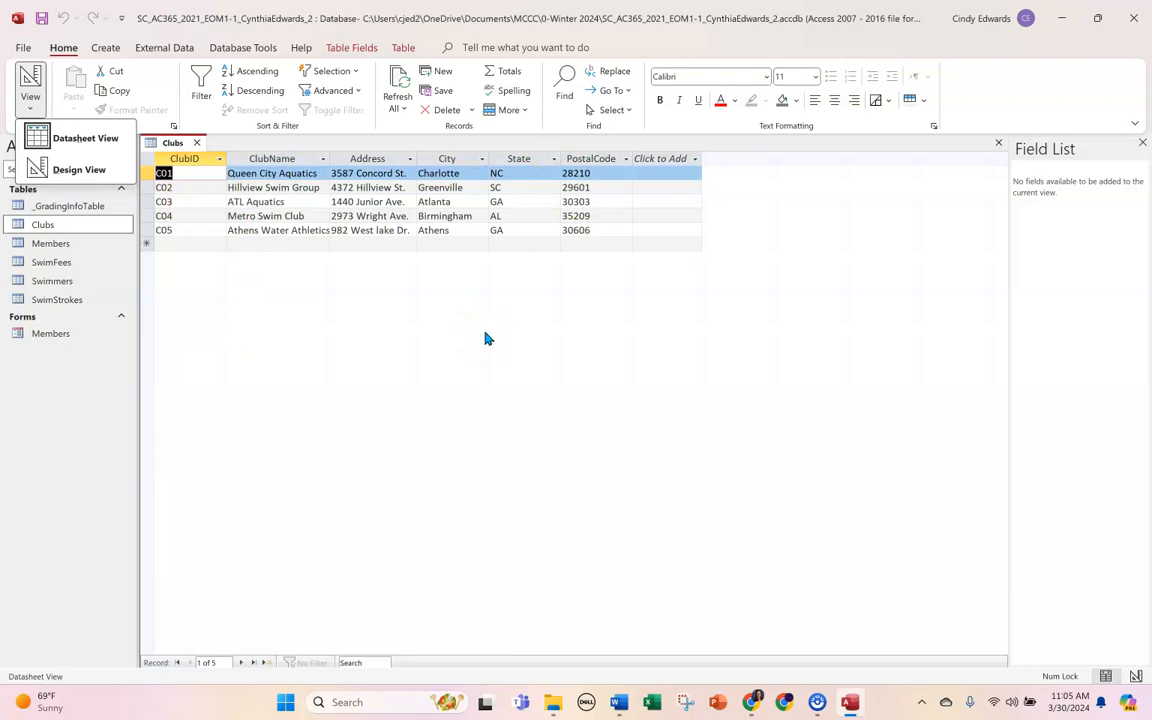
Rename the Address field as Street, save the Clubs table and close it
right_click(369, 162)
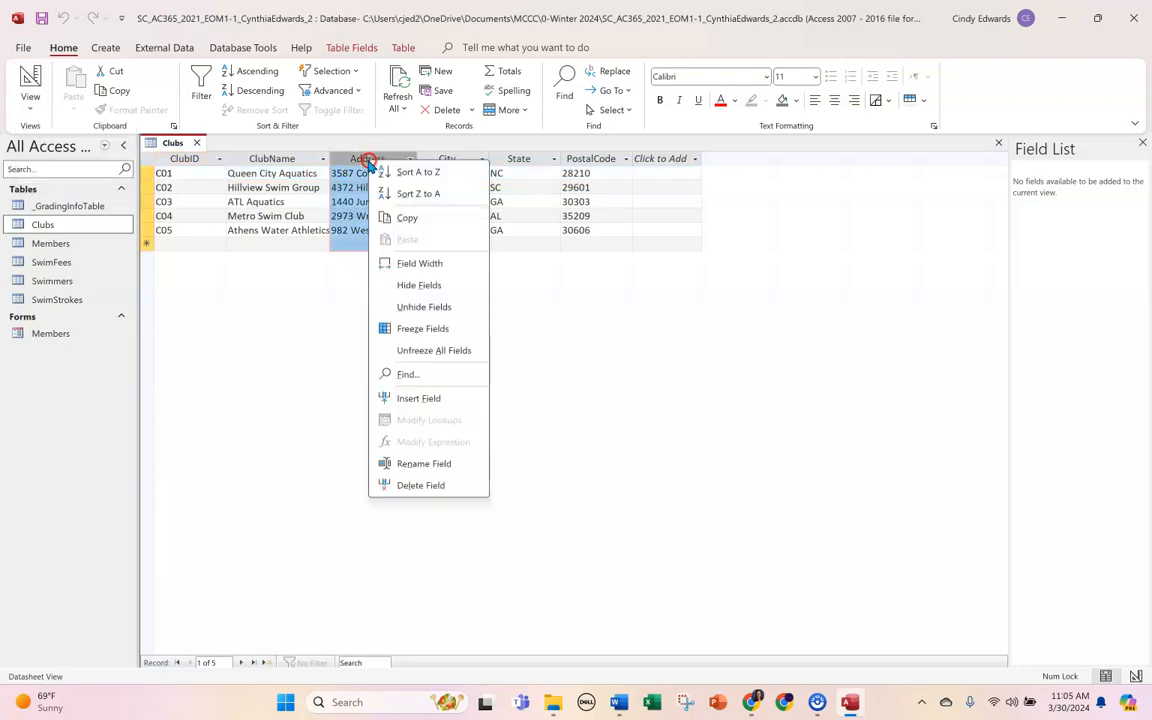
left_click(399, 465)
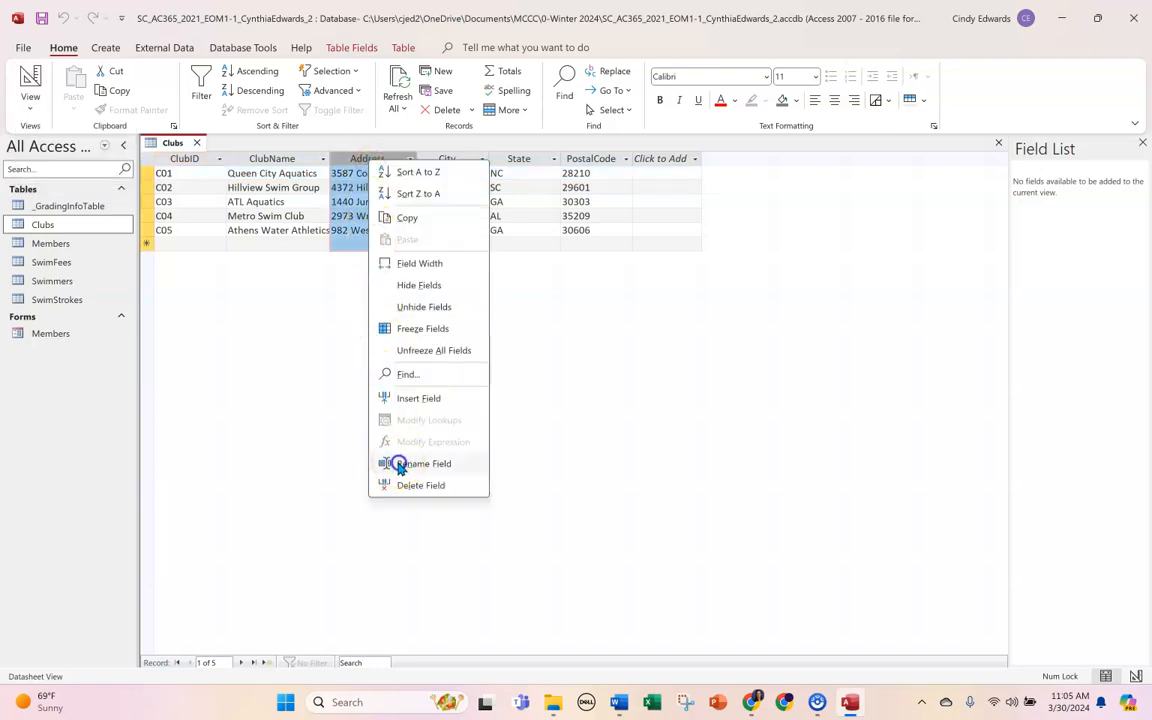
type("Street")
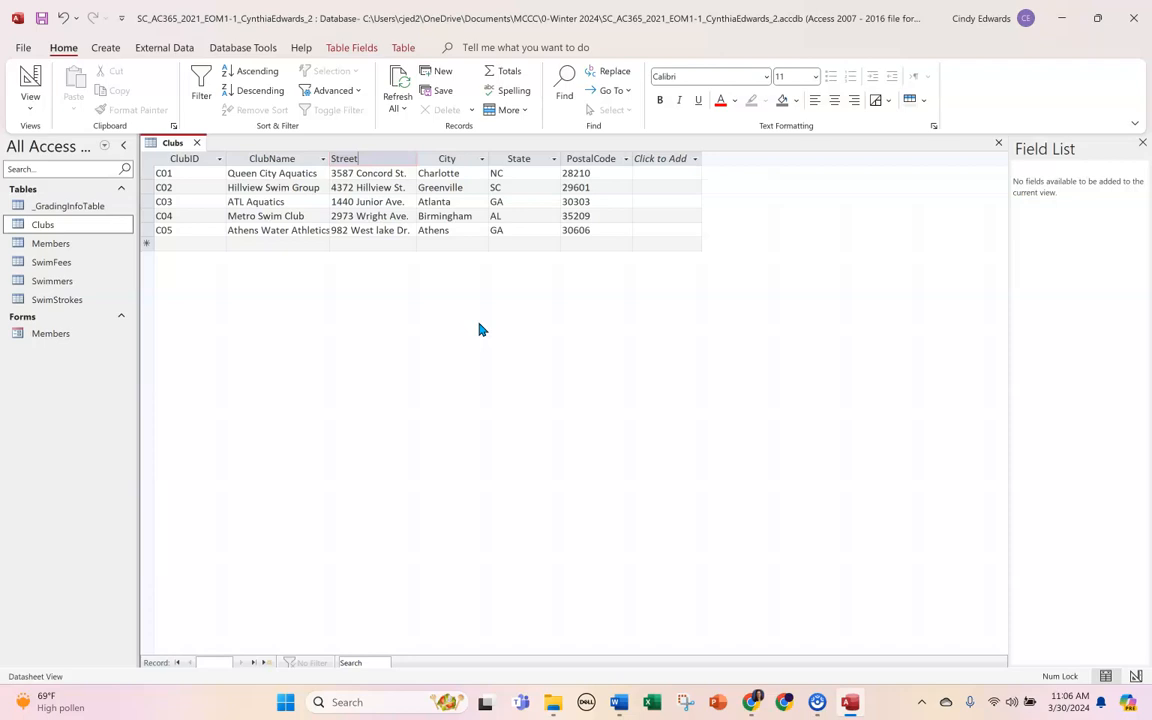
key("ctrl+s")
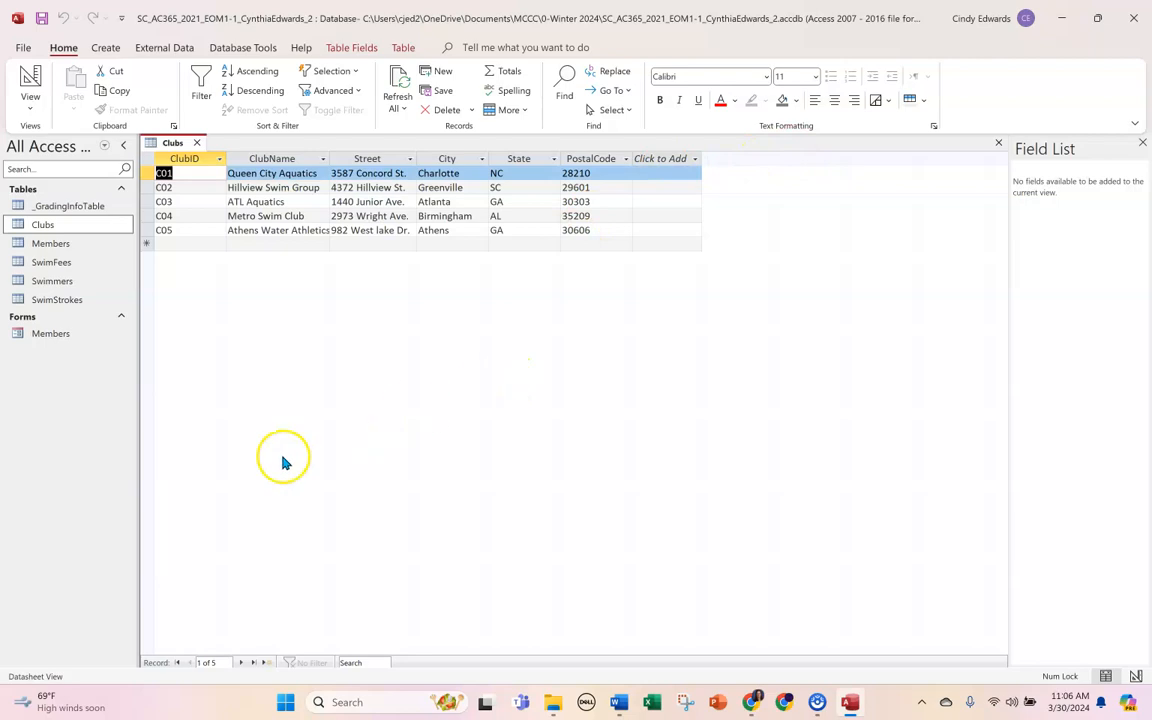
left_click(198, 144)
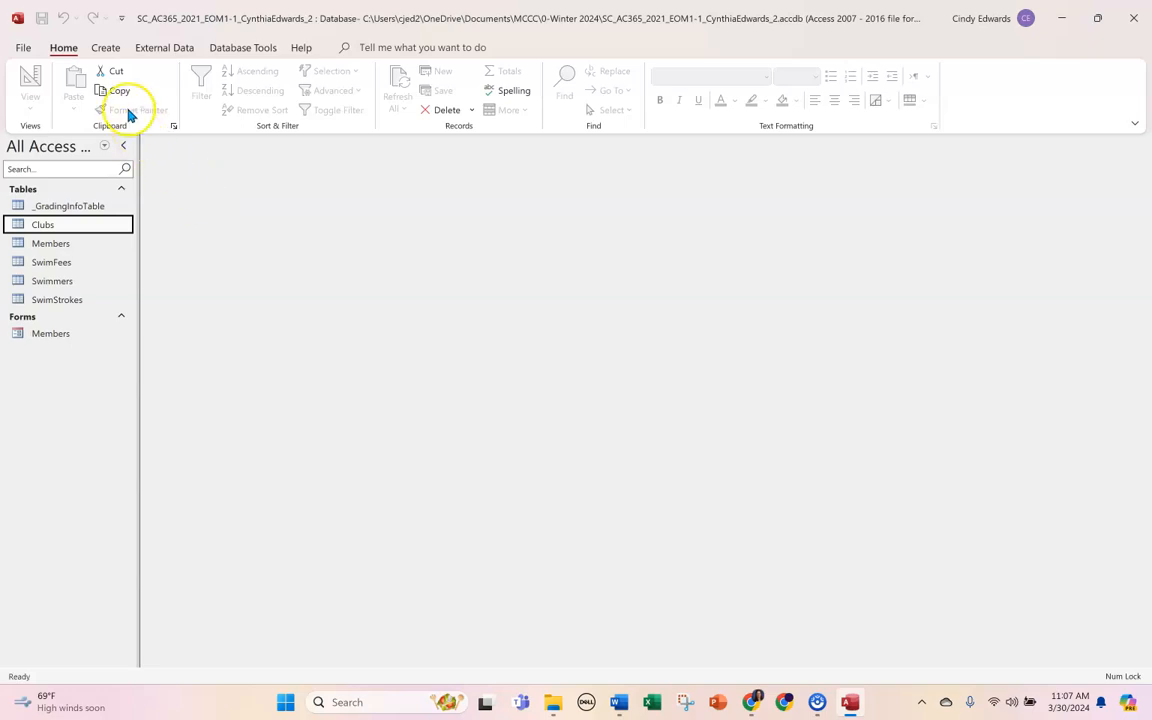
Create a new table in Datasheet View and rename its ID field as CoachID
left_click(104, 53)
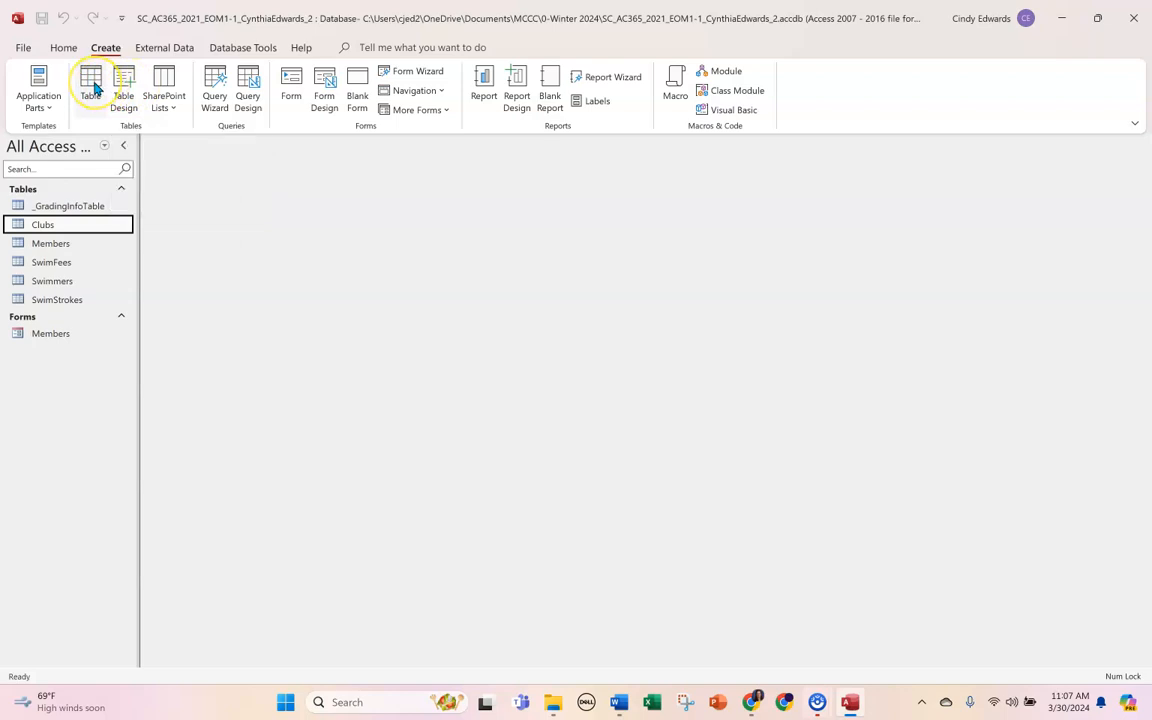
left_click(91, 88)
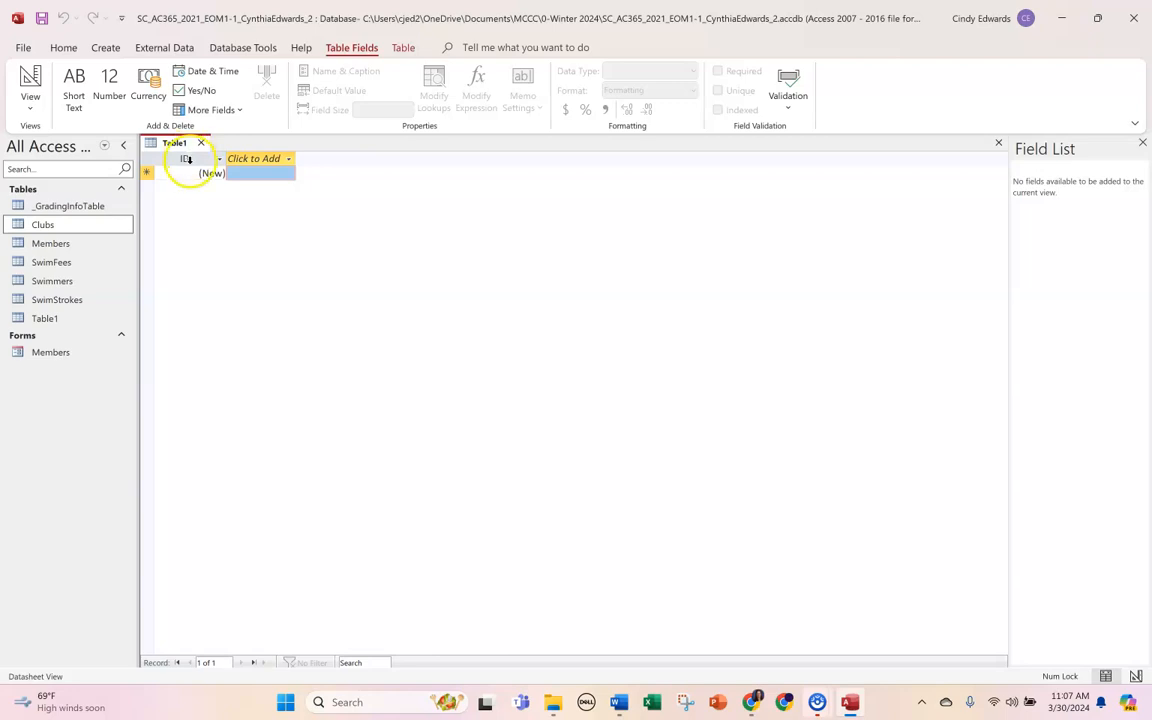
right_click(187, 160)
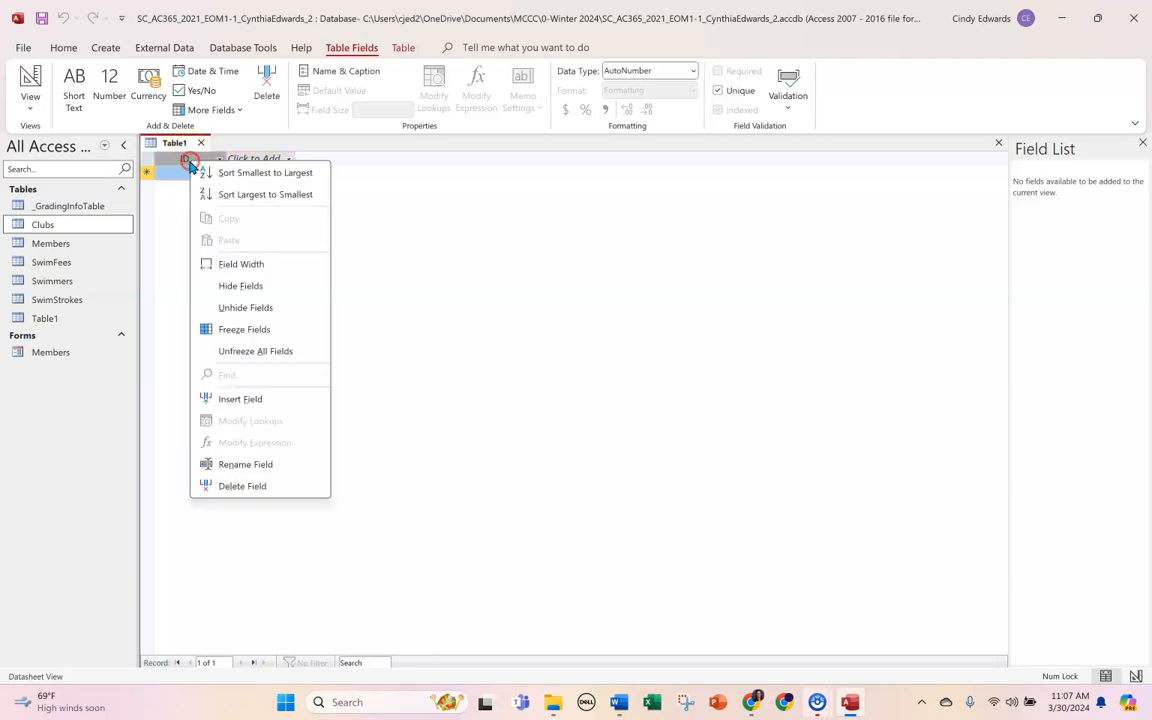
left_click(232, 463)
type("Coa")
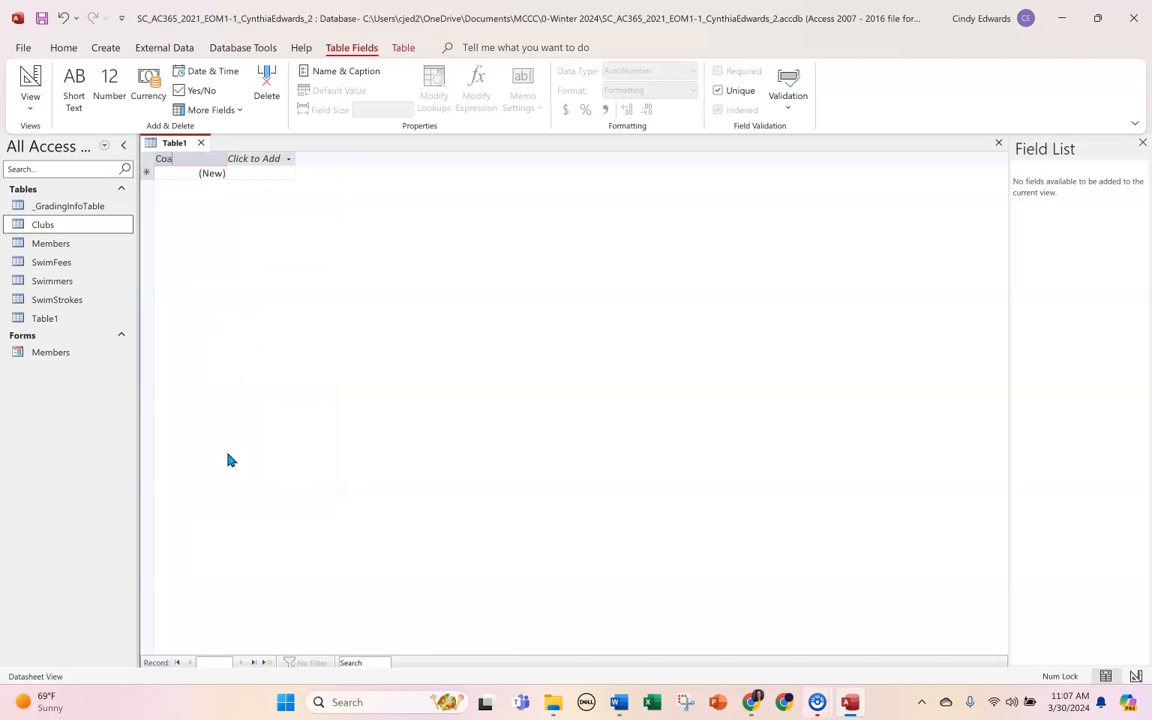
type("chID")
key("Tab")
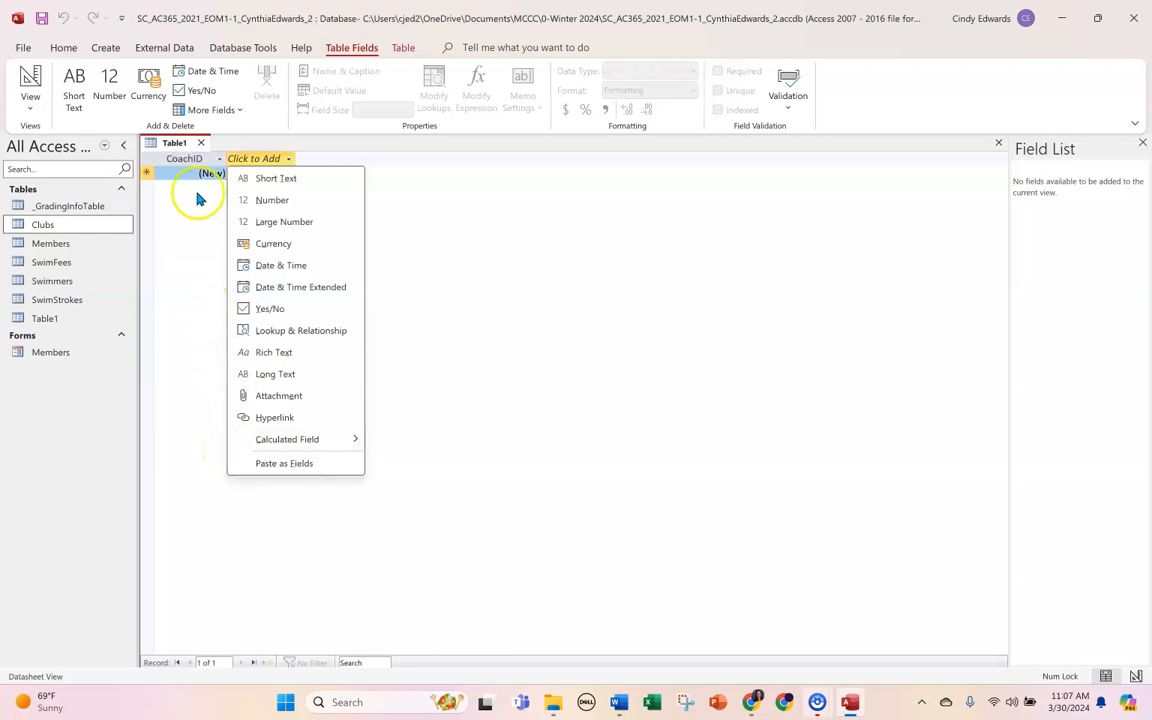
left_click(193, 159)
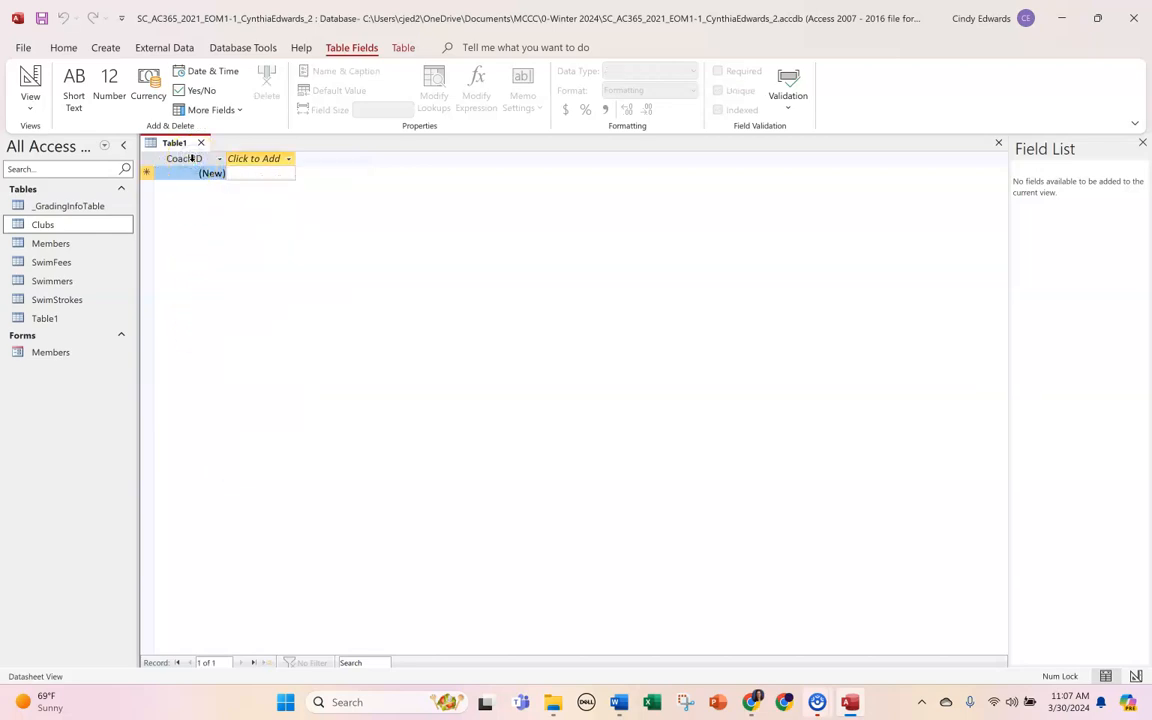
left_click(193, 172)
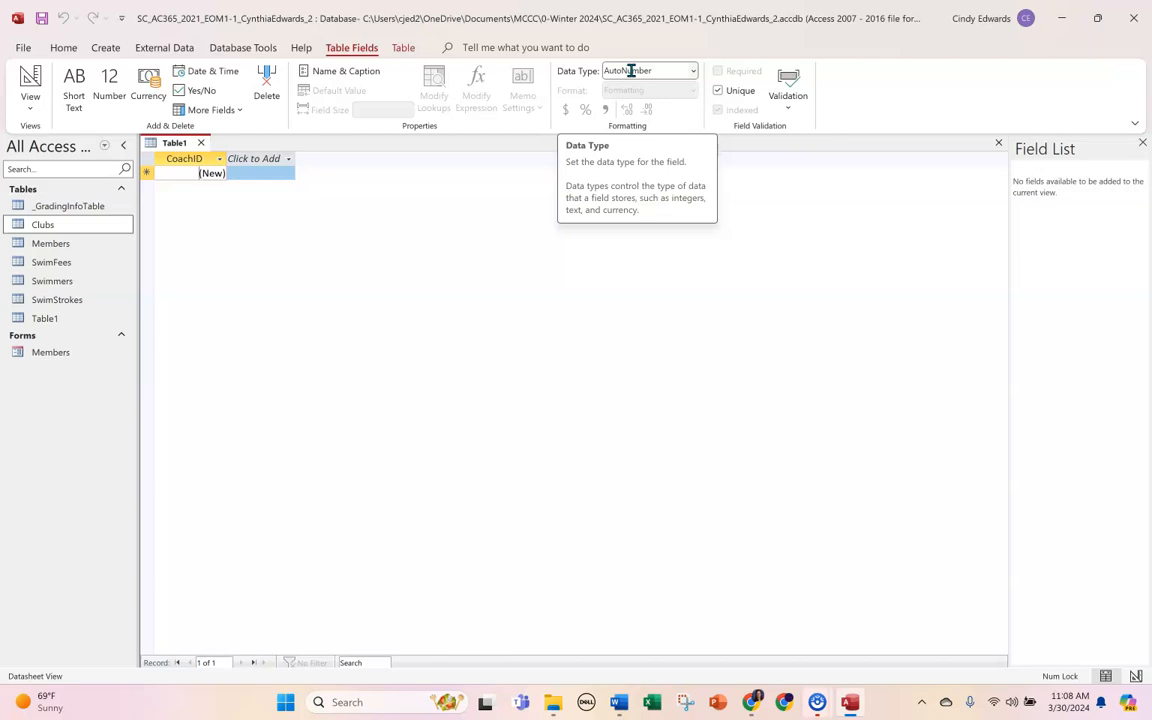
Add a Short Text field named CoachFirstName after CoachID
left_click(253, 164)
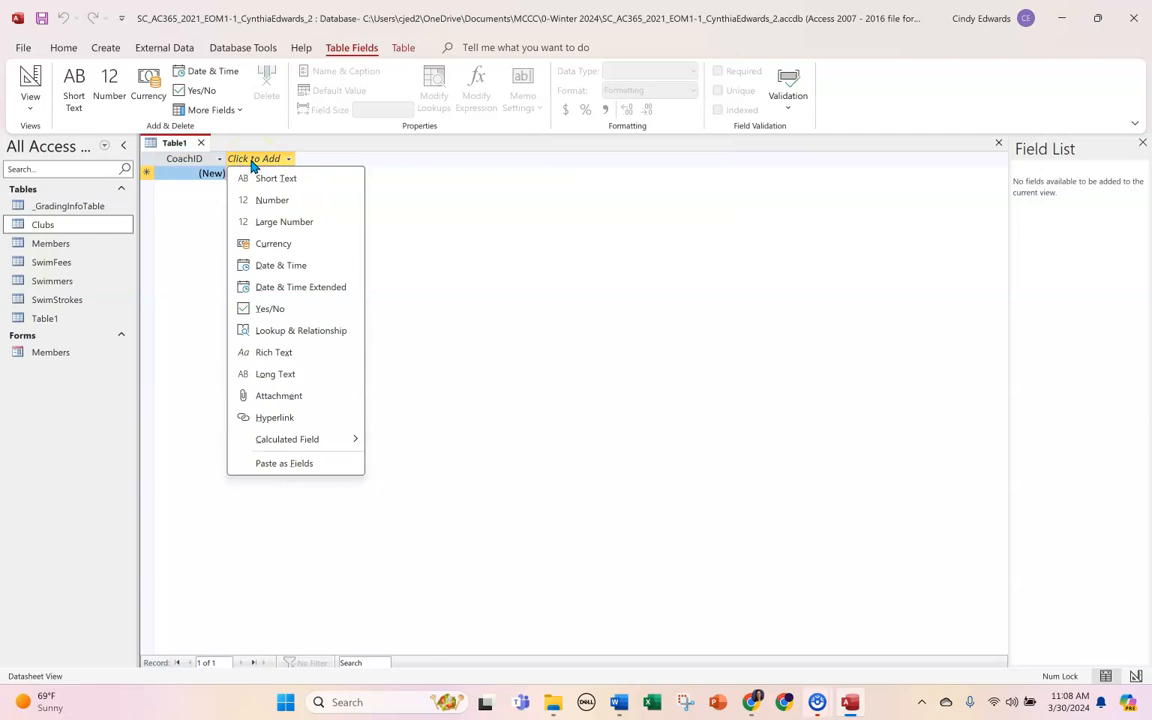
left_click(266, 182)
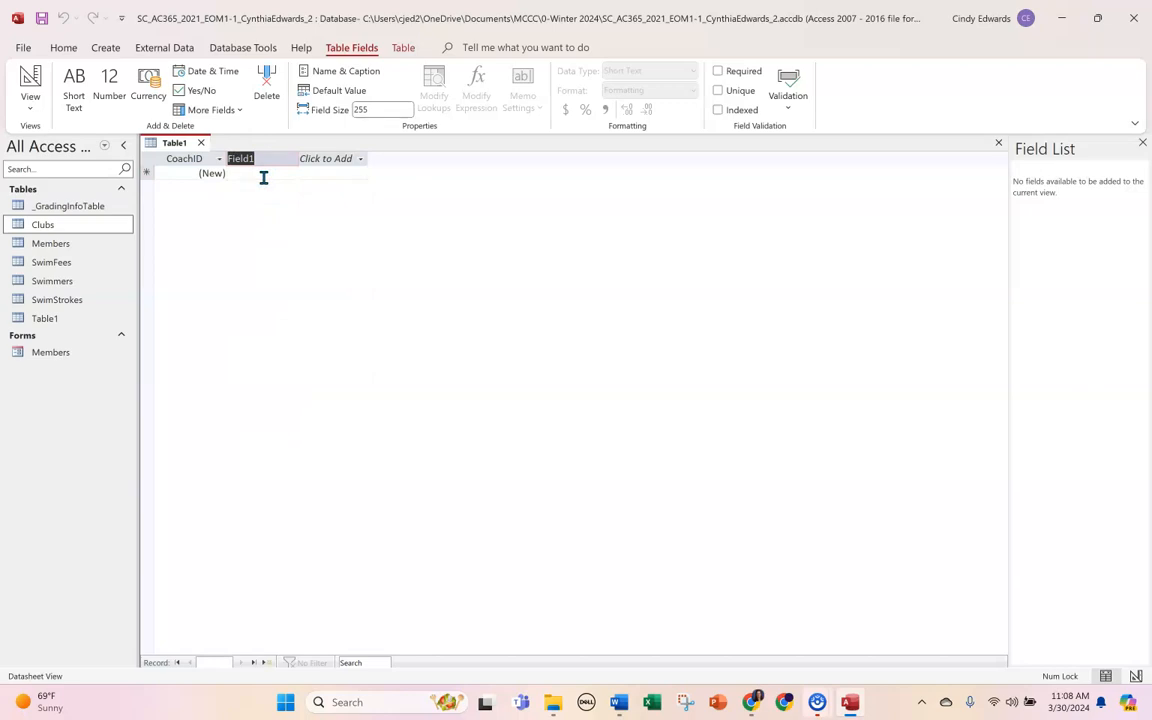
type("Ca")
type("achF")
type("irstn")
key("BackSpace")
type("Name")
key("Return")
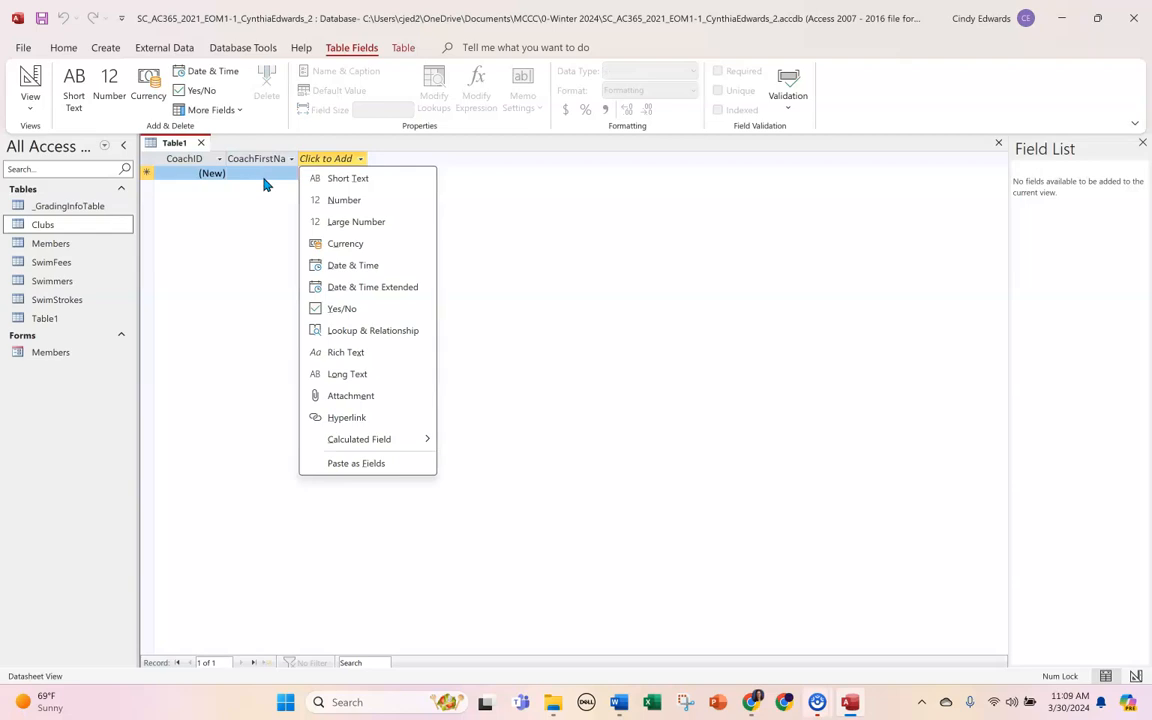
Add a second Short Text field named CoachLastName
left_click(347, 181)
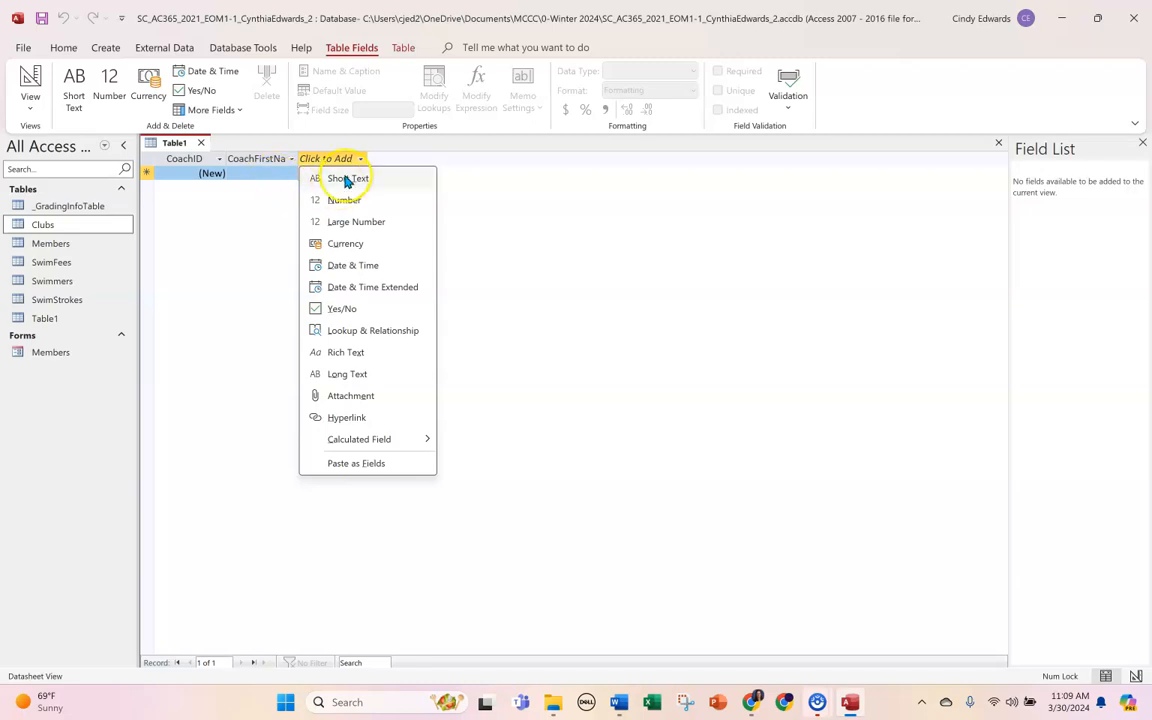
type("Coa")
type("chLastName")
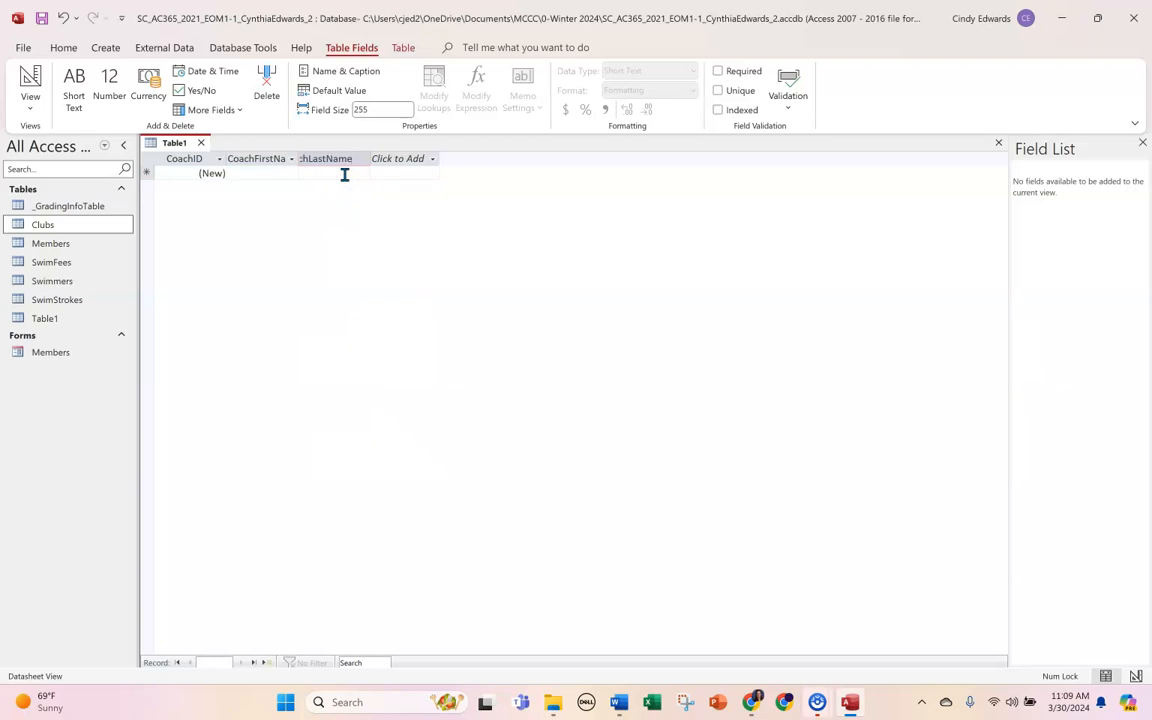
Add a Number field named ClubID as the table's fourth field
left_click(398, 160)
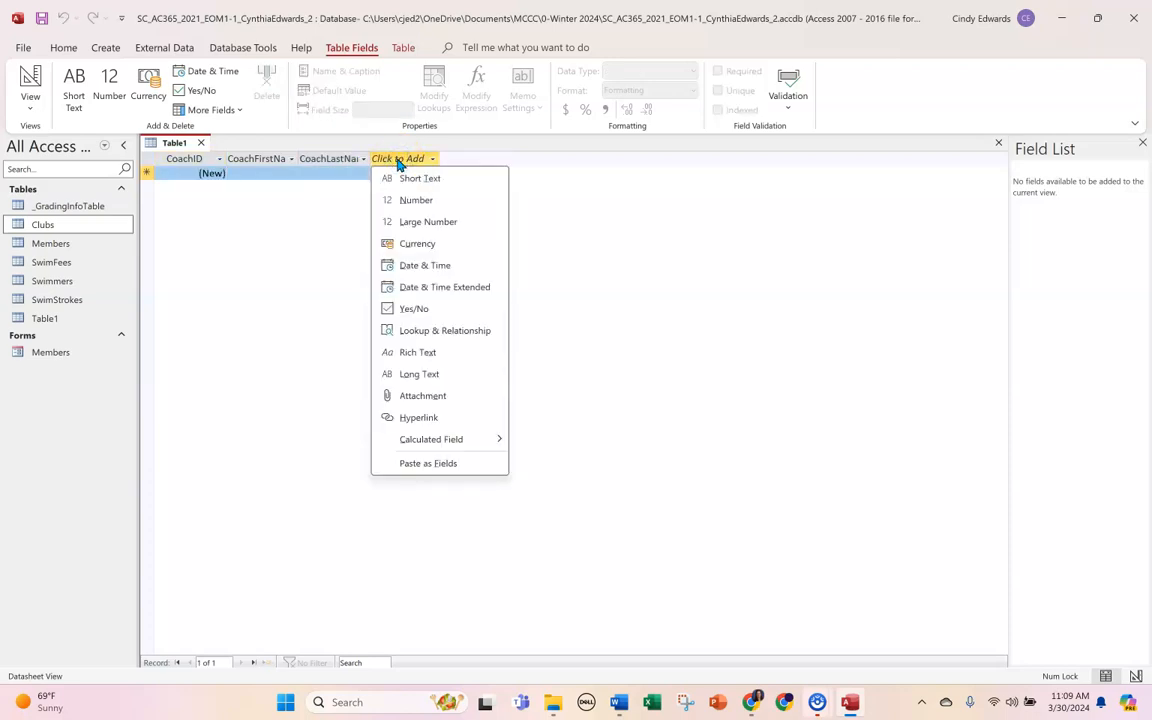
left_click(411, 199)
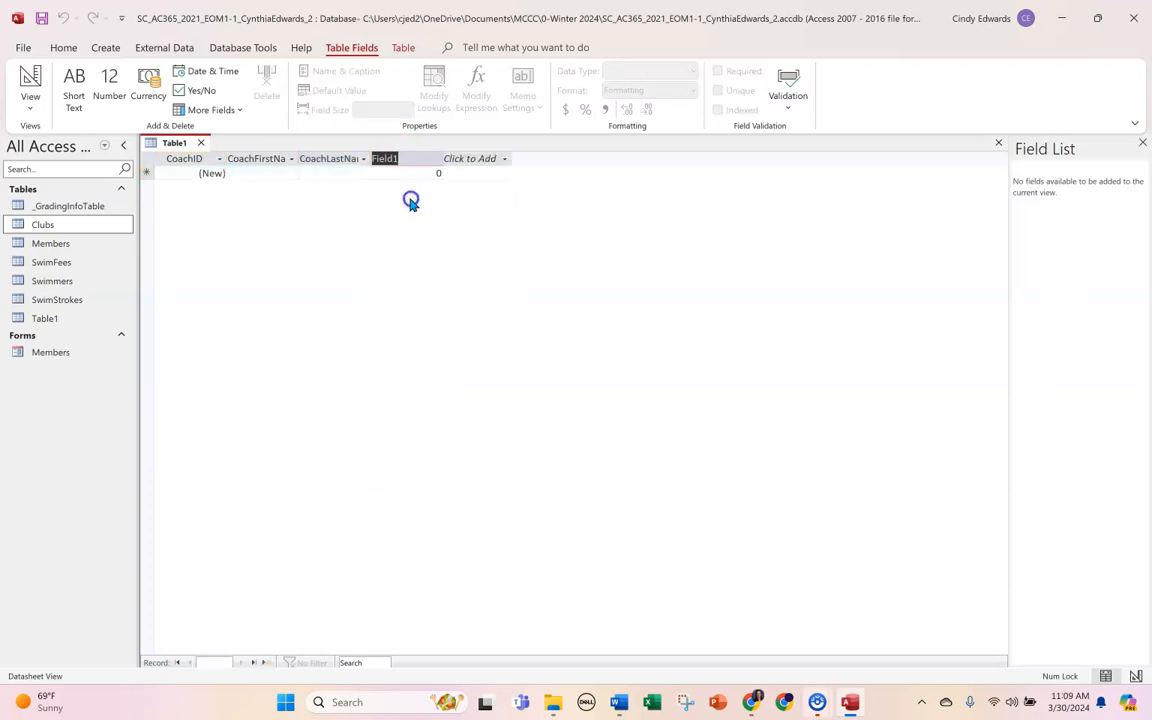
type("ClubID")
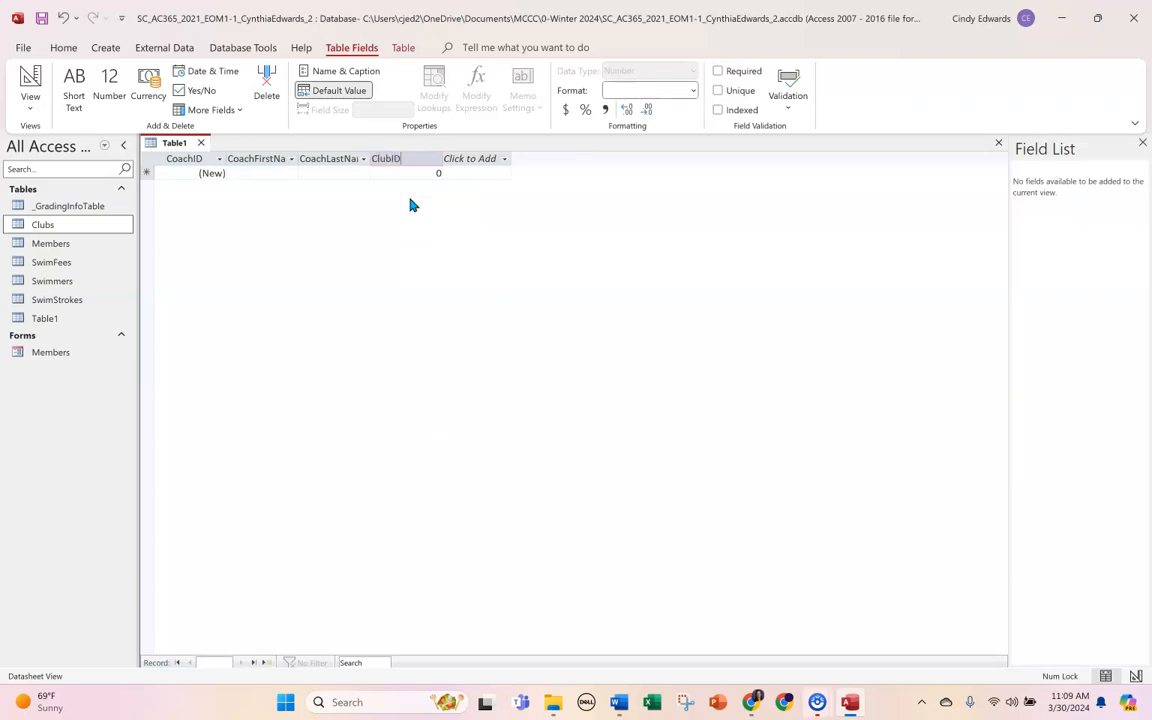
key("Return")
key("Return")
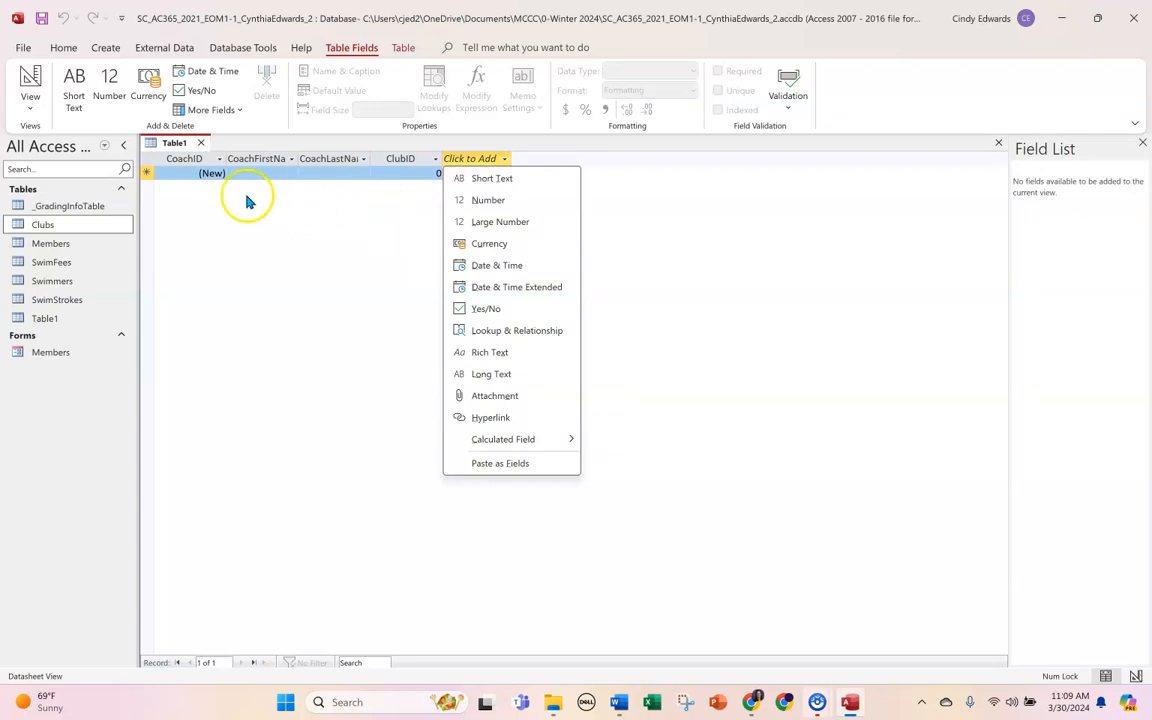
Save the new table with the name Coaches and close it
right_click(172, 146)
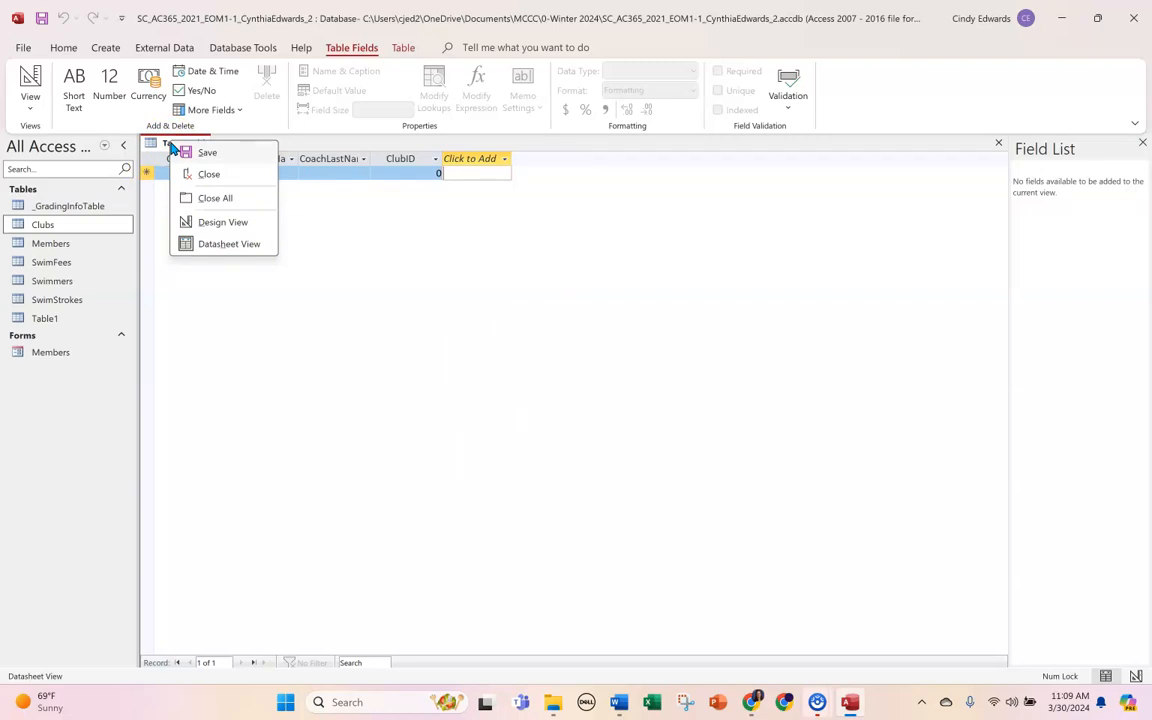
left_click(186, 153)
type("Coaches")
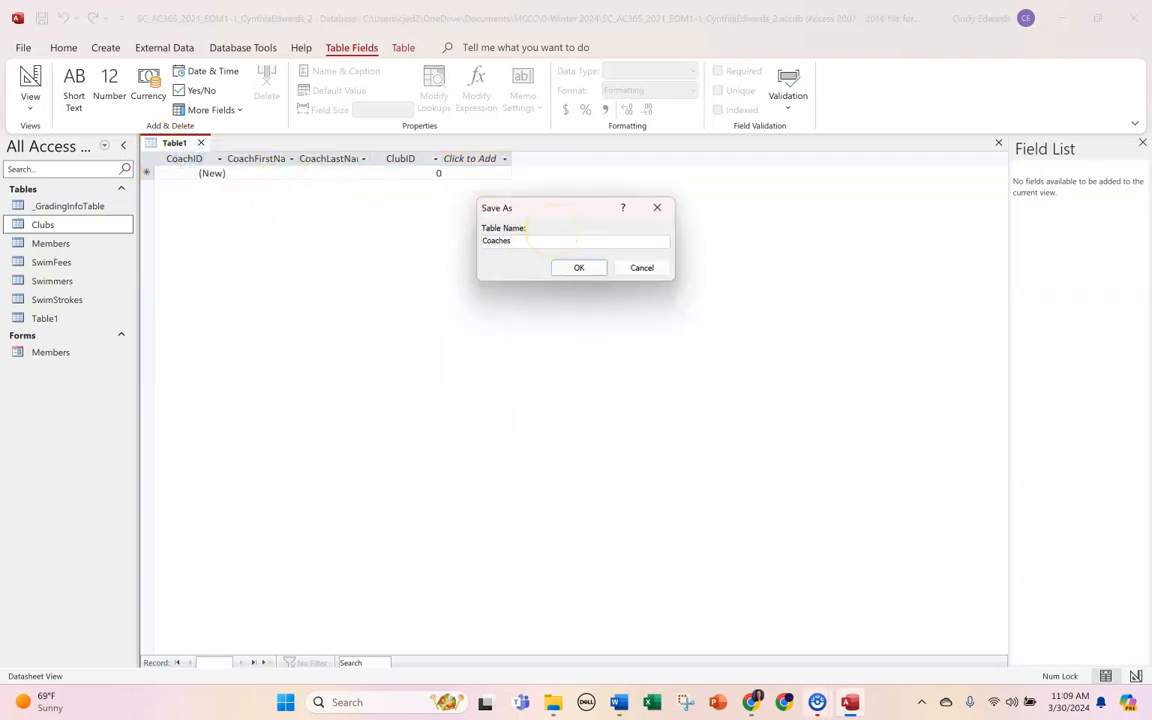
left_click(581, 267)
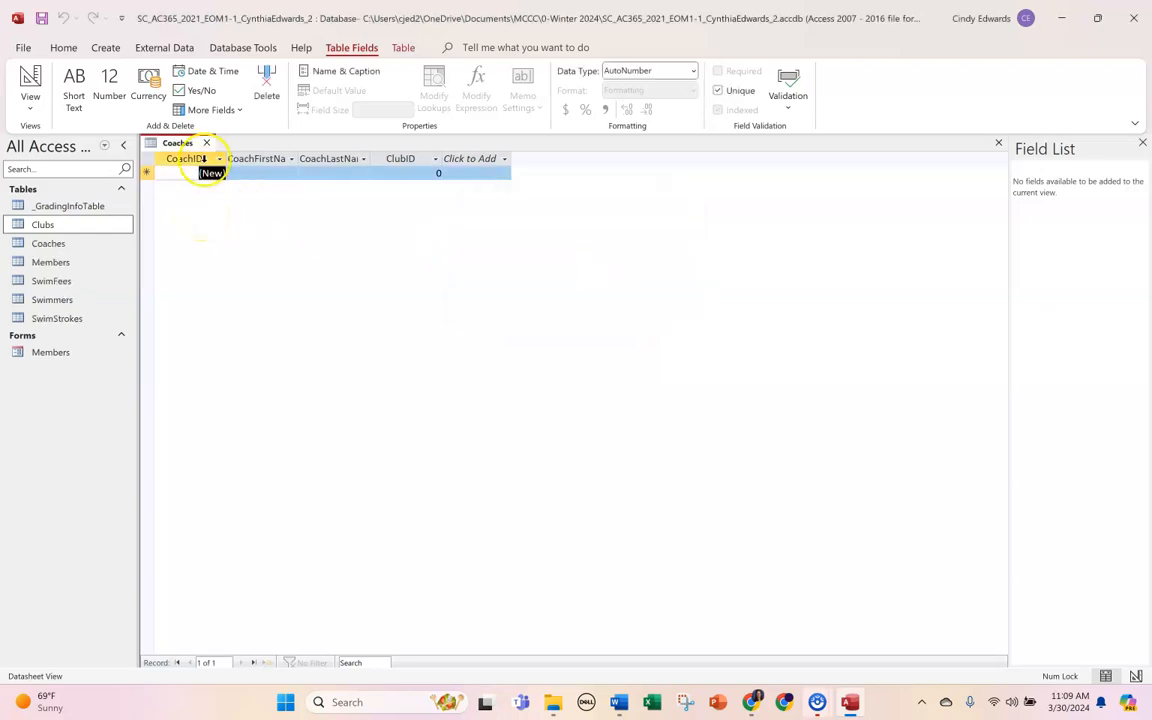
left_click(207, 143)
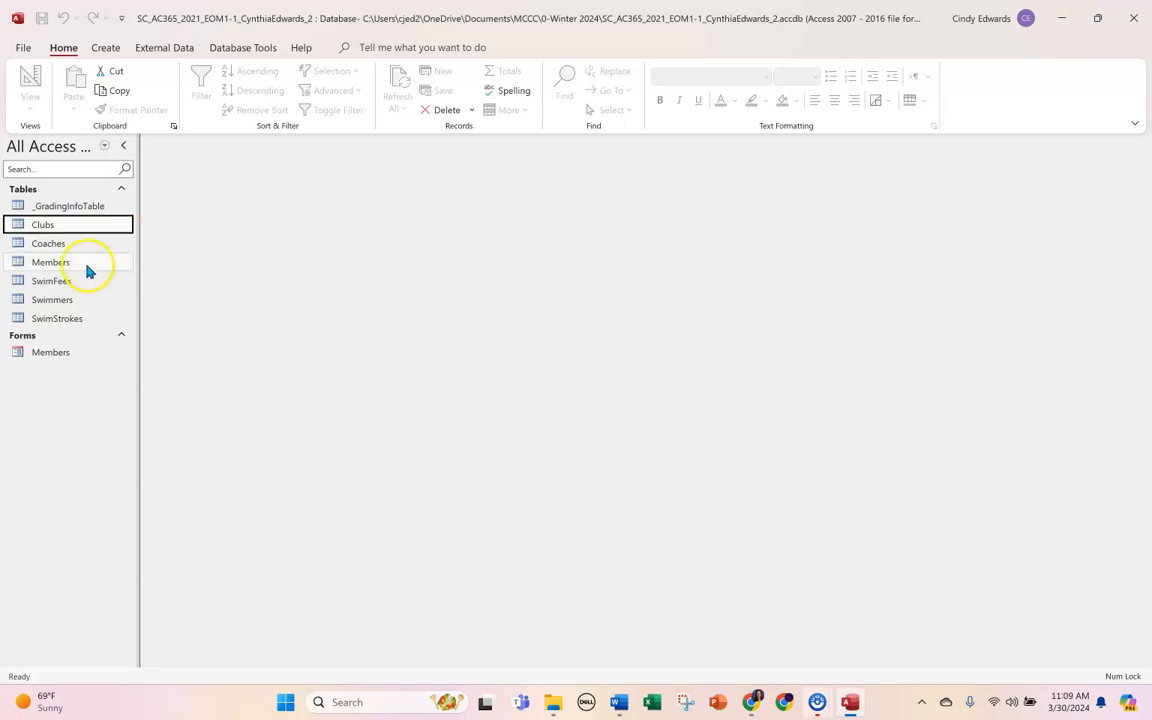
Add a record to the SwimFees table with LevelID 7, description Recreational, registration fee 165, monthly fee 200 and annual fee 2100, then close the table
double_click(60, 284)
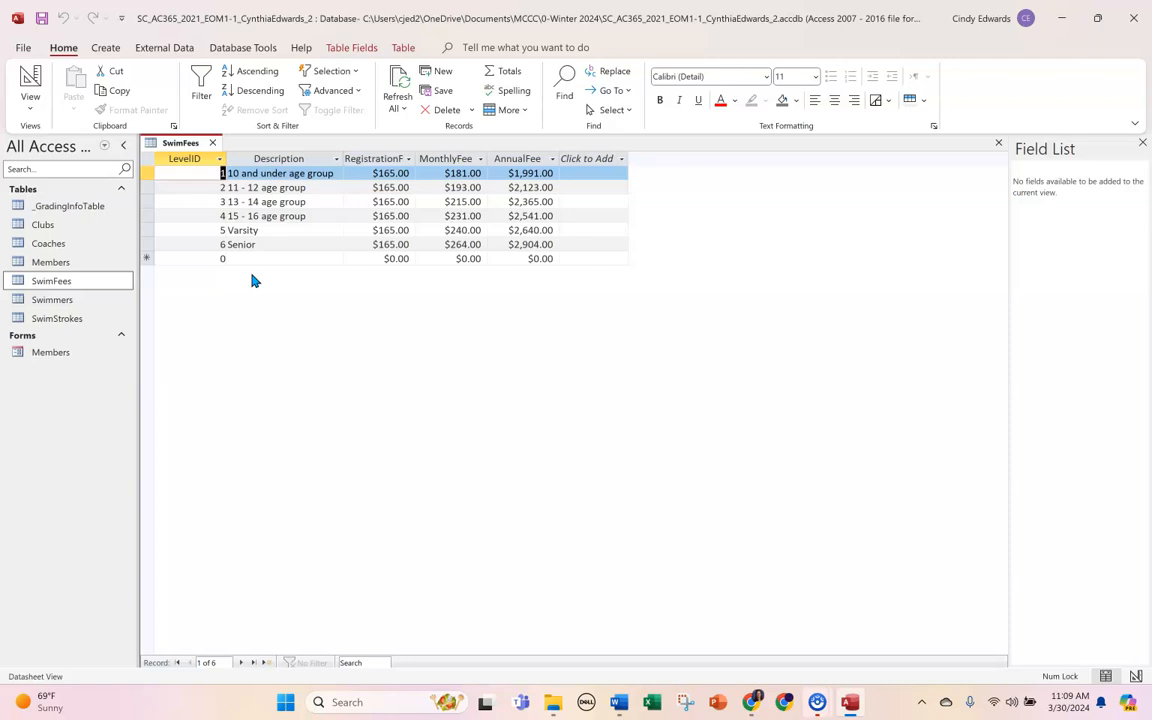
left_click(224, 257)
key("BackSpace")
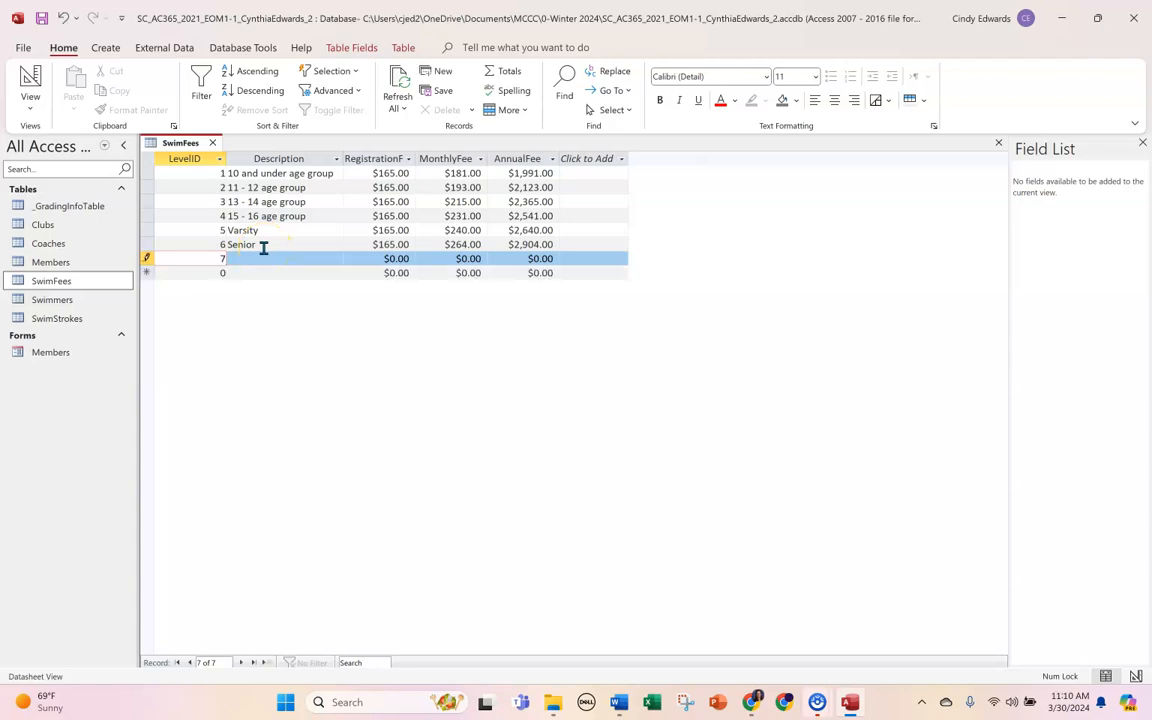
key("Tab")
type("Recreational")
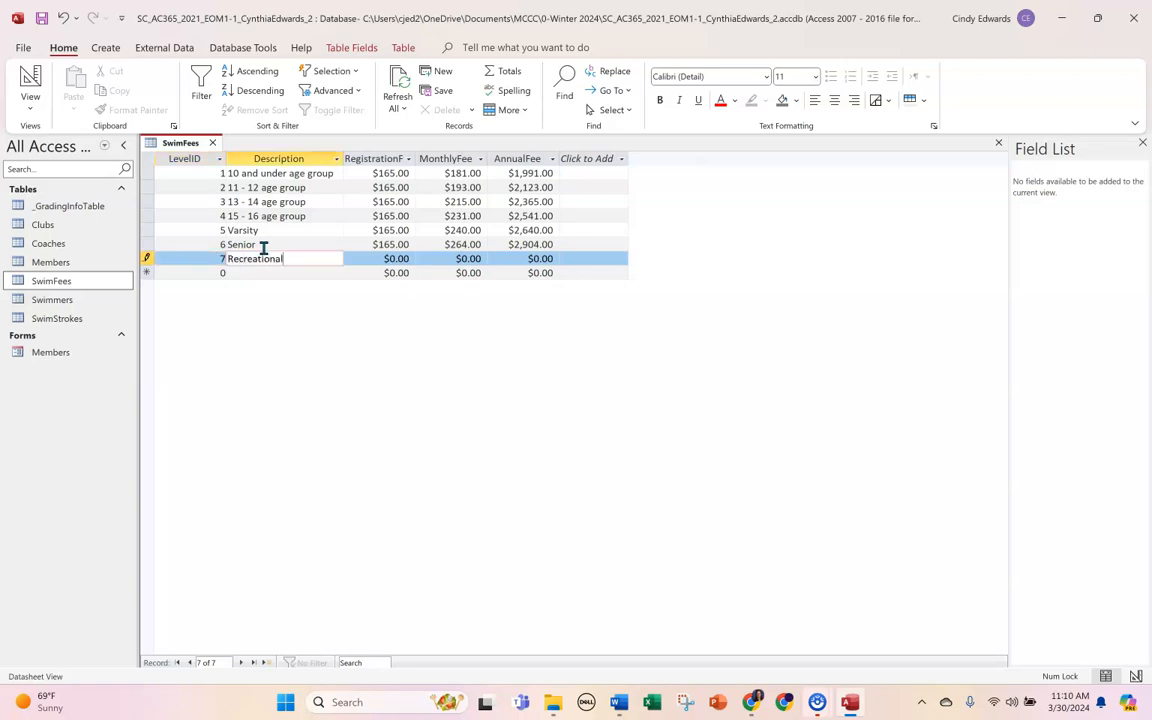
key("Tab")
type("165")
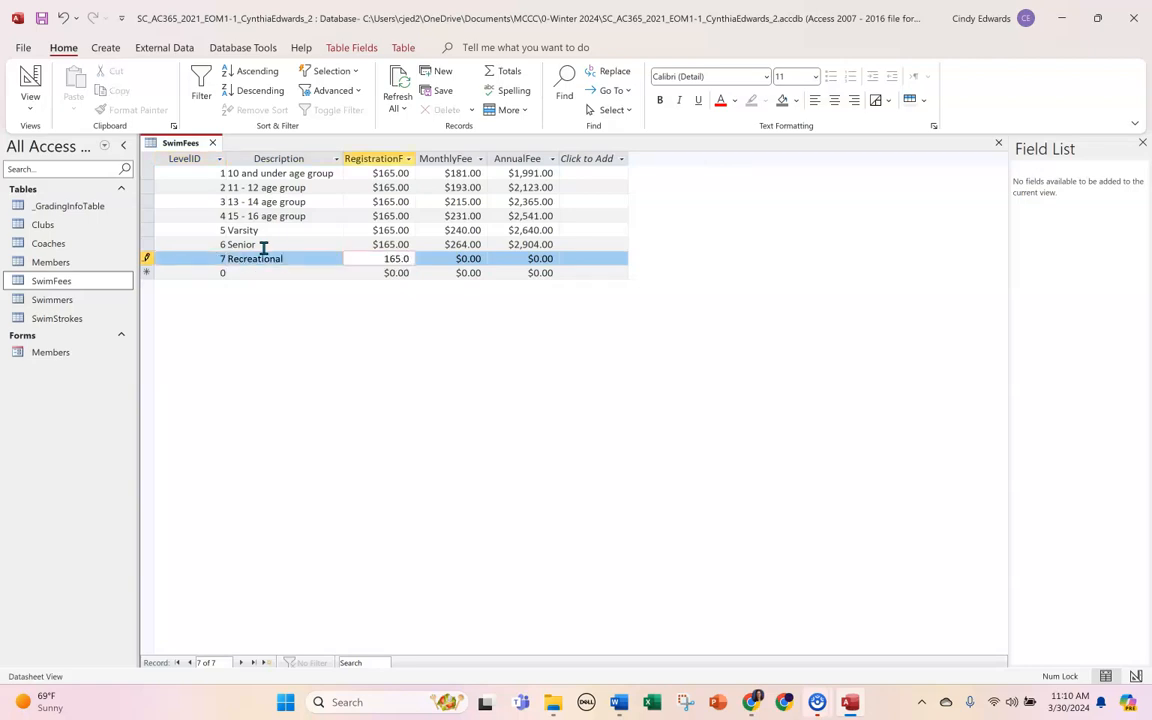
key("Tab")
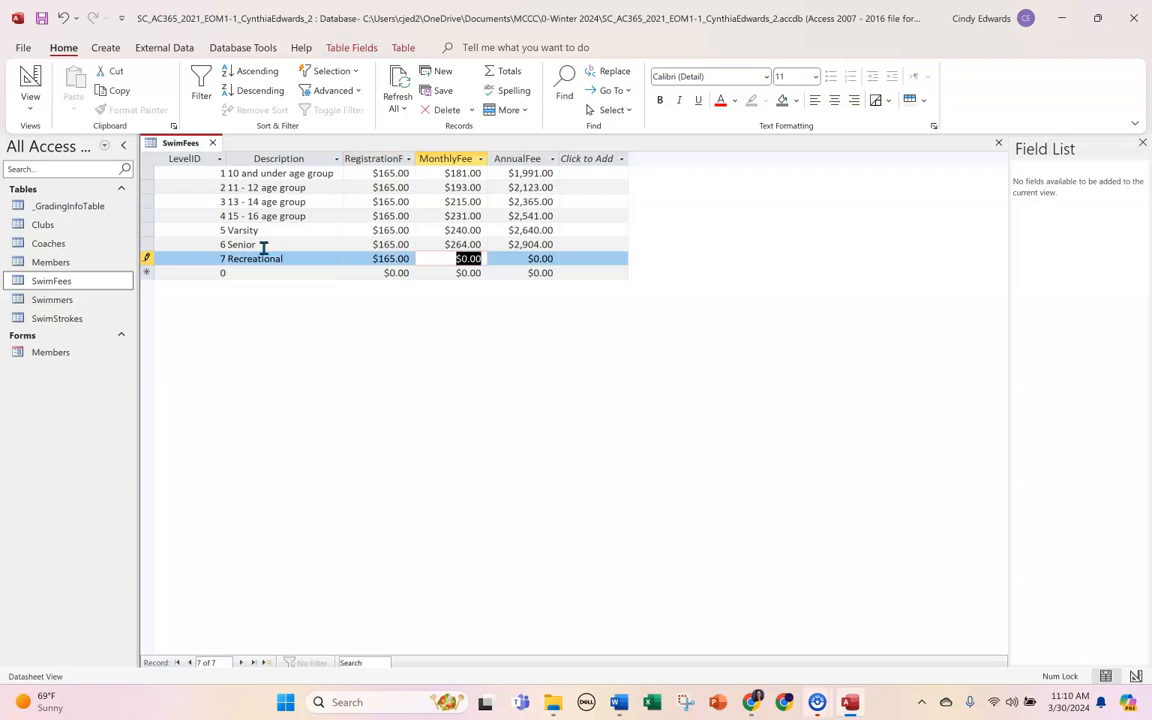
type("200.00")
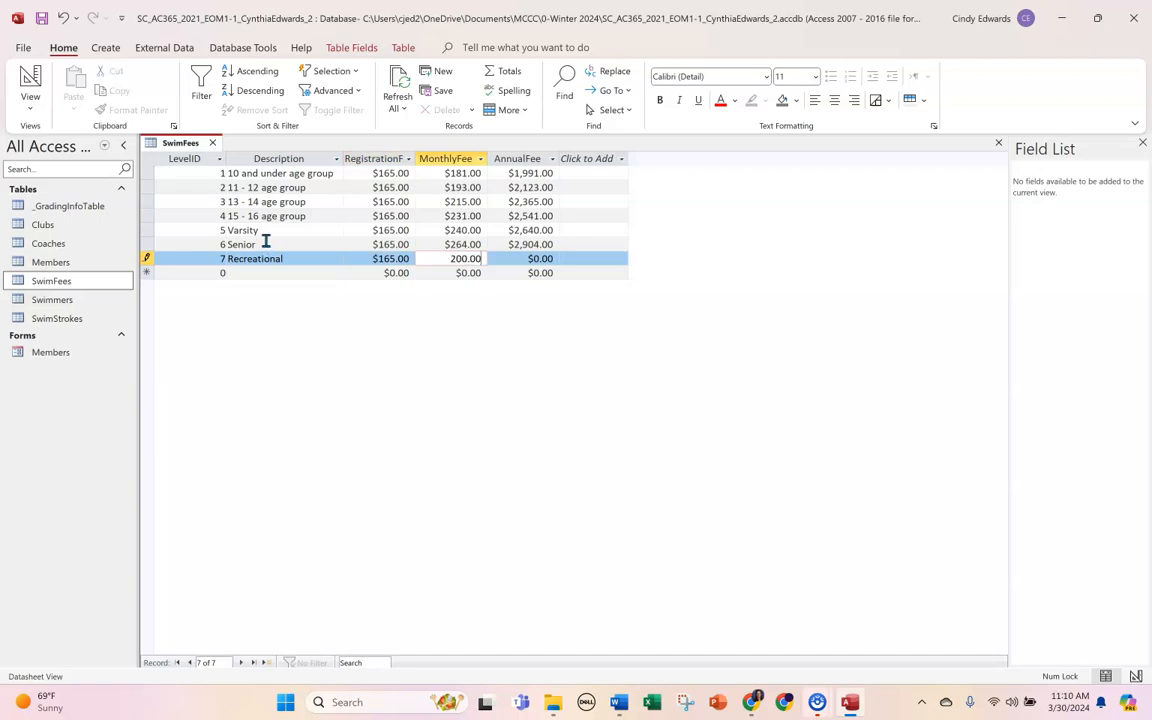
key("Tab")
type("2100.00")
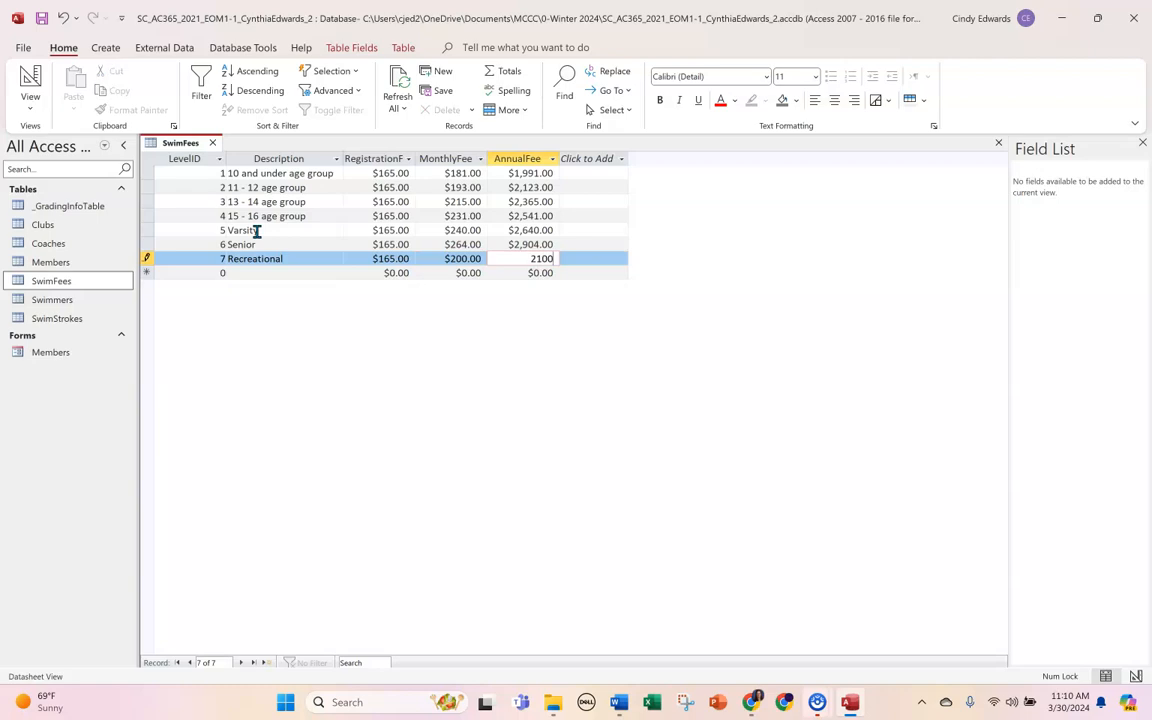
key("Tab")
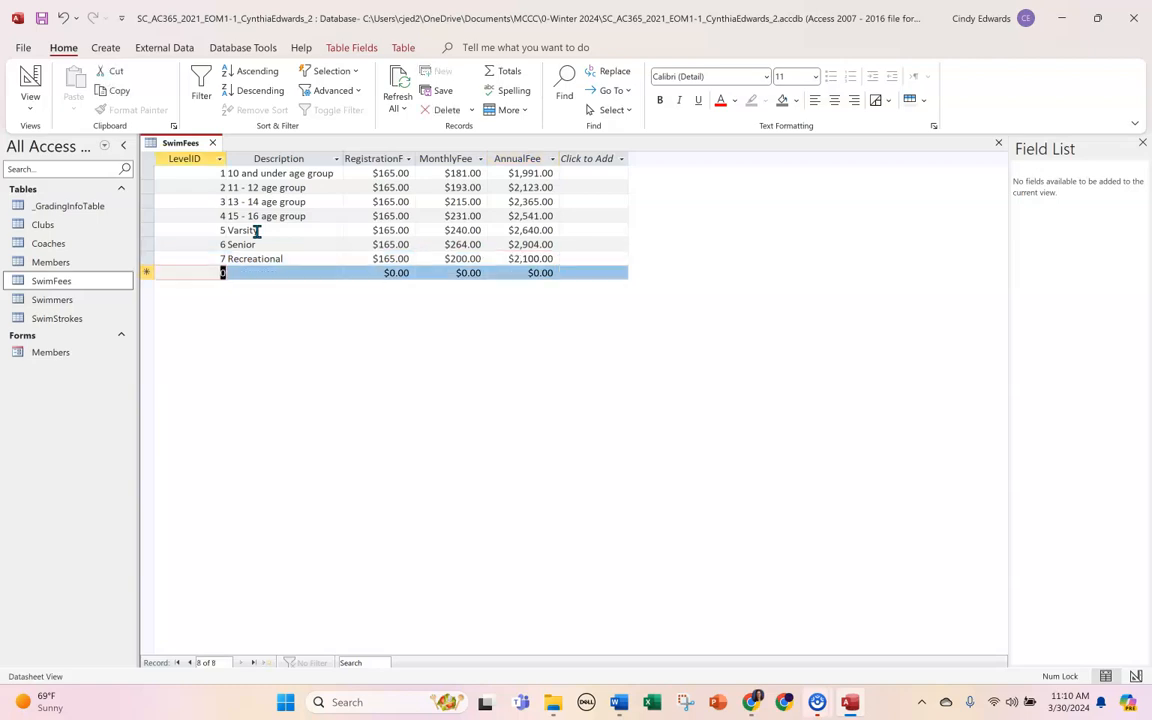
left_click(212, 143)
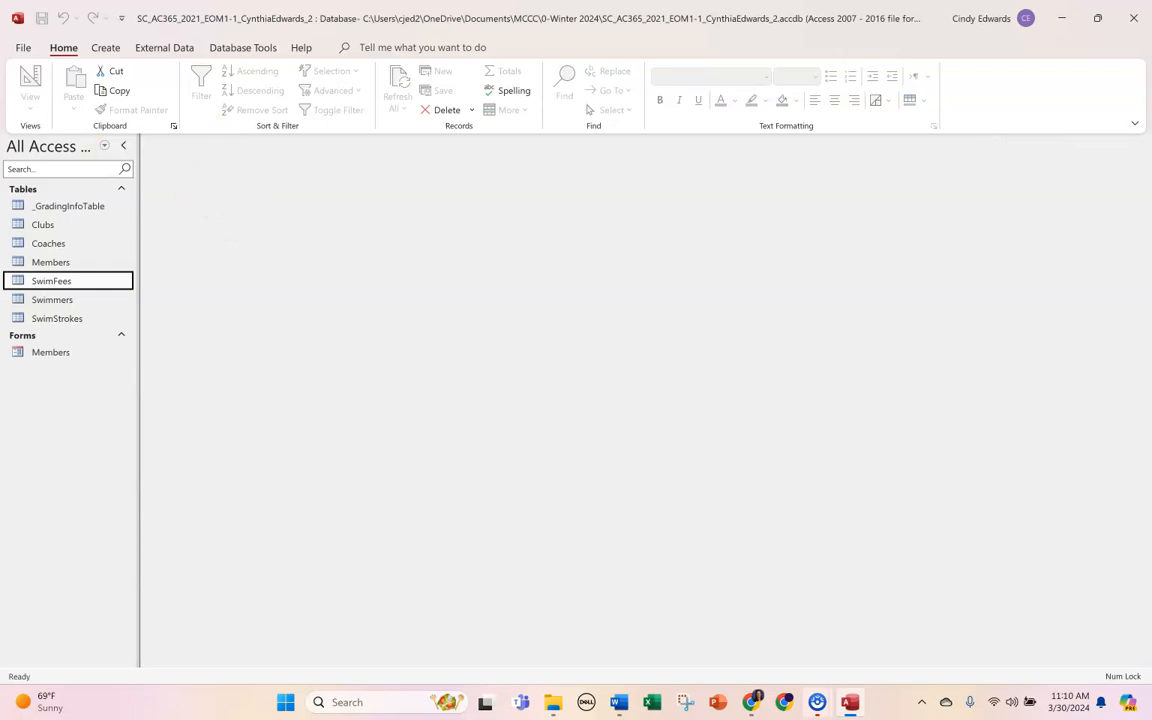
Open the Clubs table and delete the record with ClubID C05
left_click(42, 226)
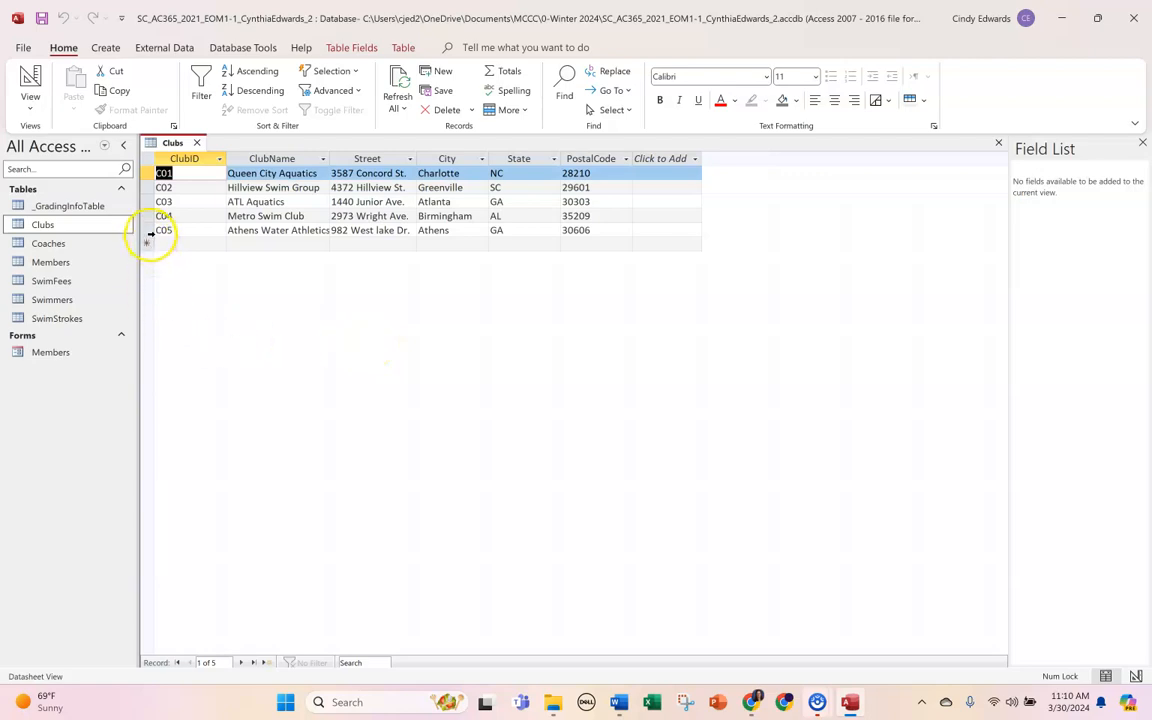
left_click(148, 231)
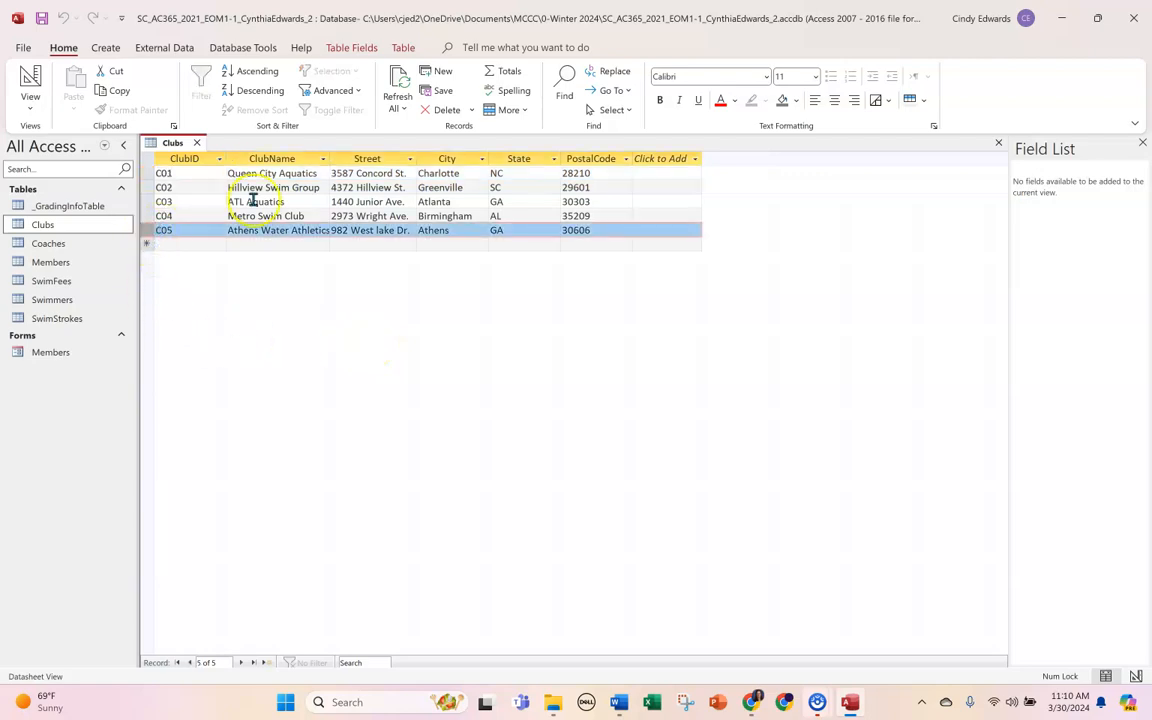
left_click(443, 110)
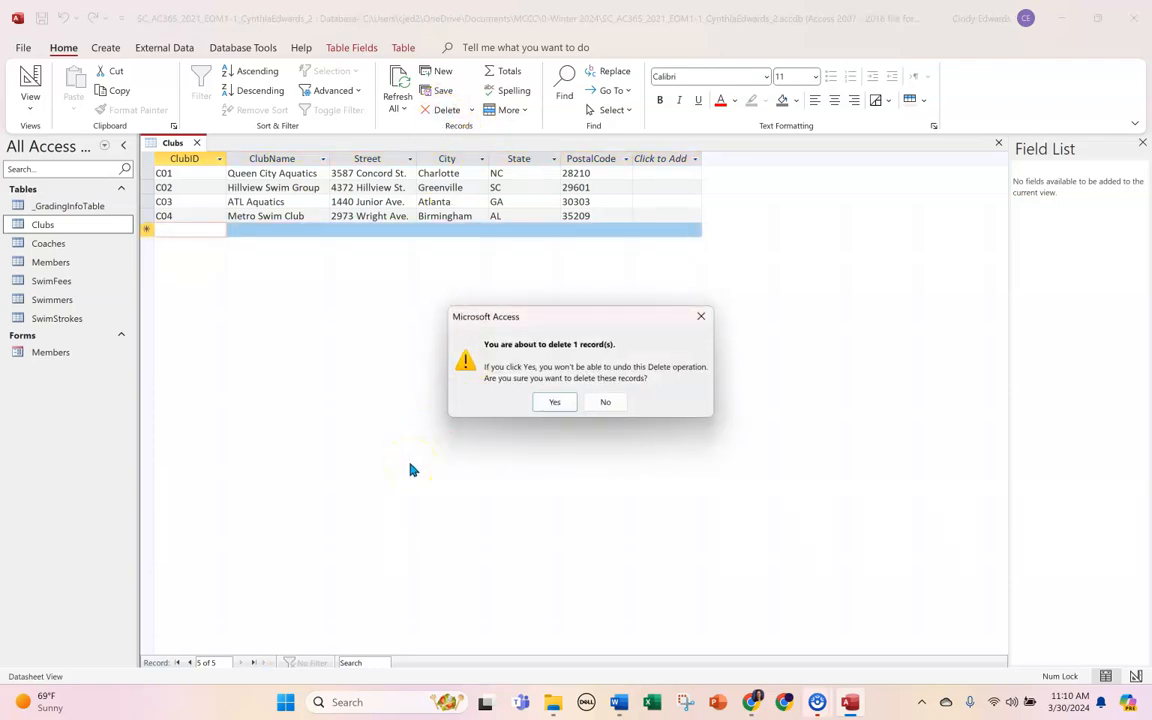
left_click(551, 401)
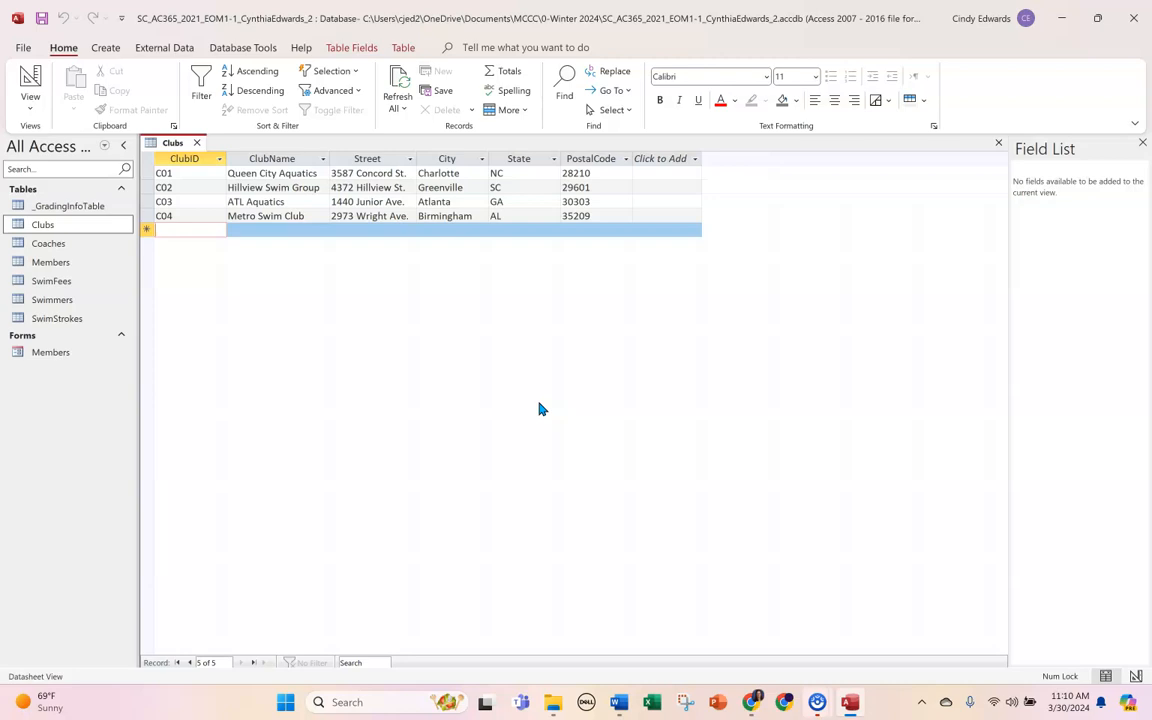
Change the ClubName of record C02 to Upstate Swim Group
left_click(279, 187)
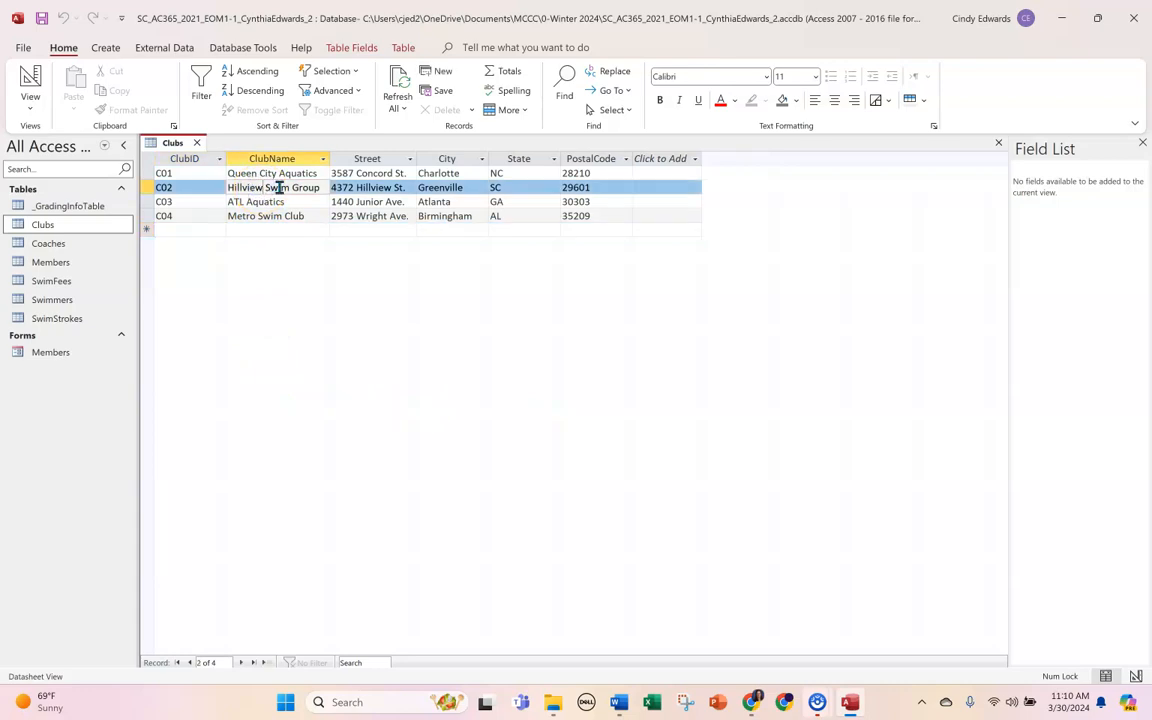
key("BackSpace")
key("BackSpace")
key("BackSpace")
key("BackSpace")
key("BackSpace")
key("BackSpace")
key("BackSpace")
key("BackSpace")
type("Upstate")
key("Tab")
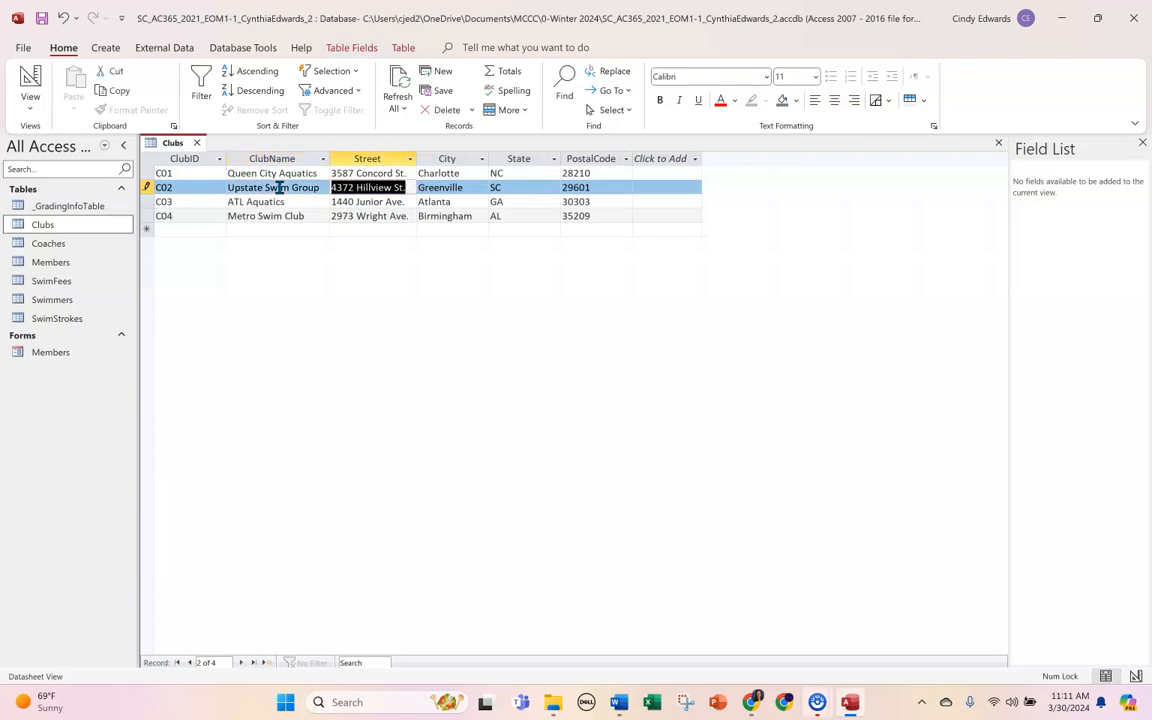
Close the Clubs table and start a new query on the Members table with the Simple Query Wizard
left_click(197, 145)
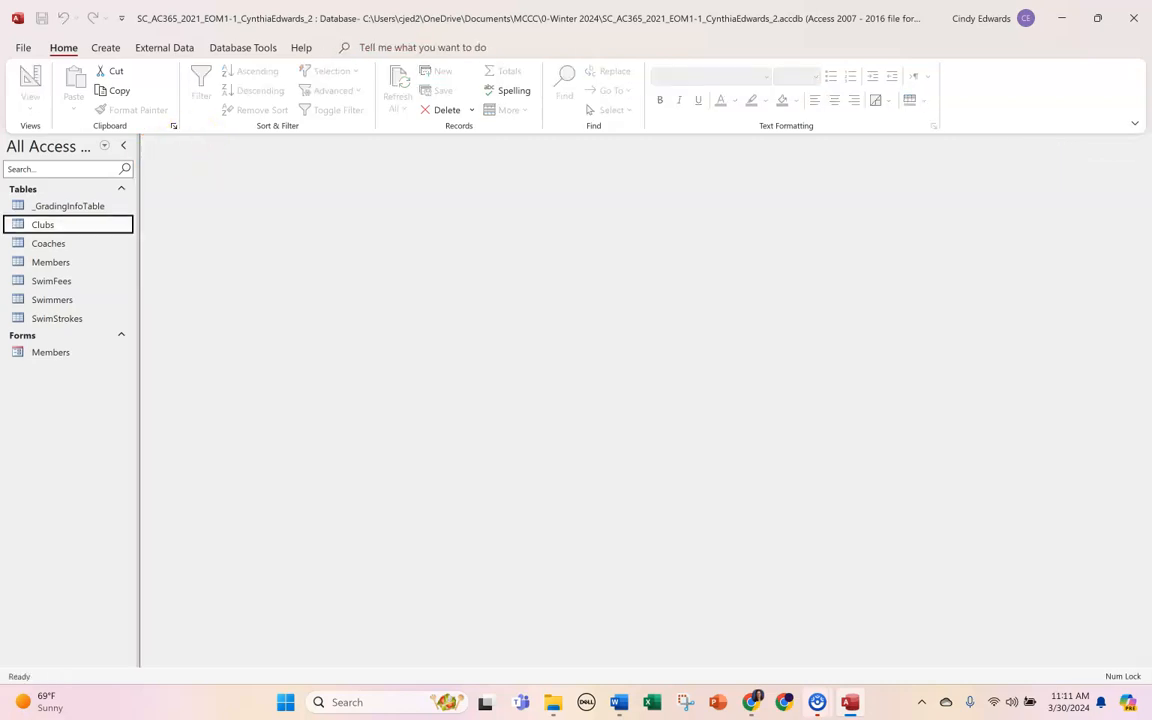
key("alt+Tab")
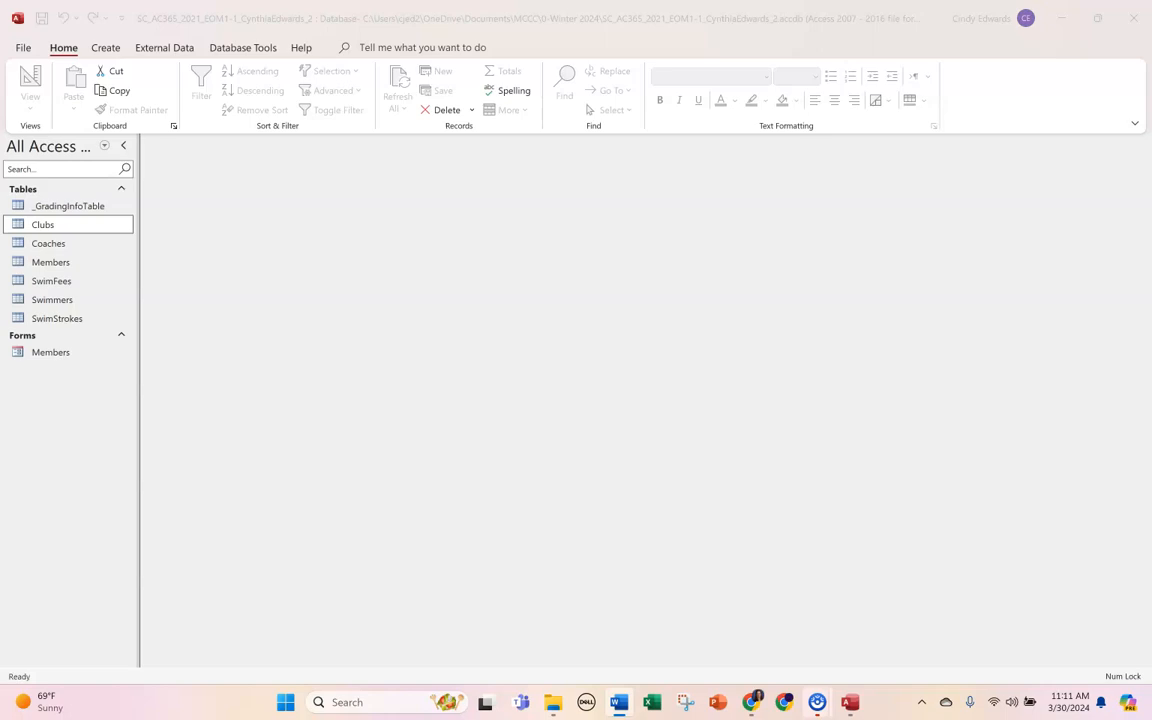
left_click(105, 47)
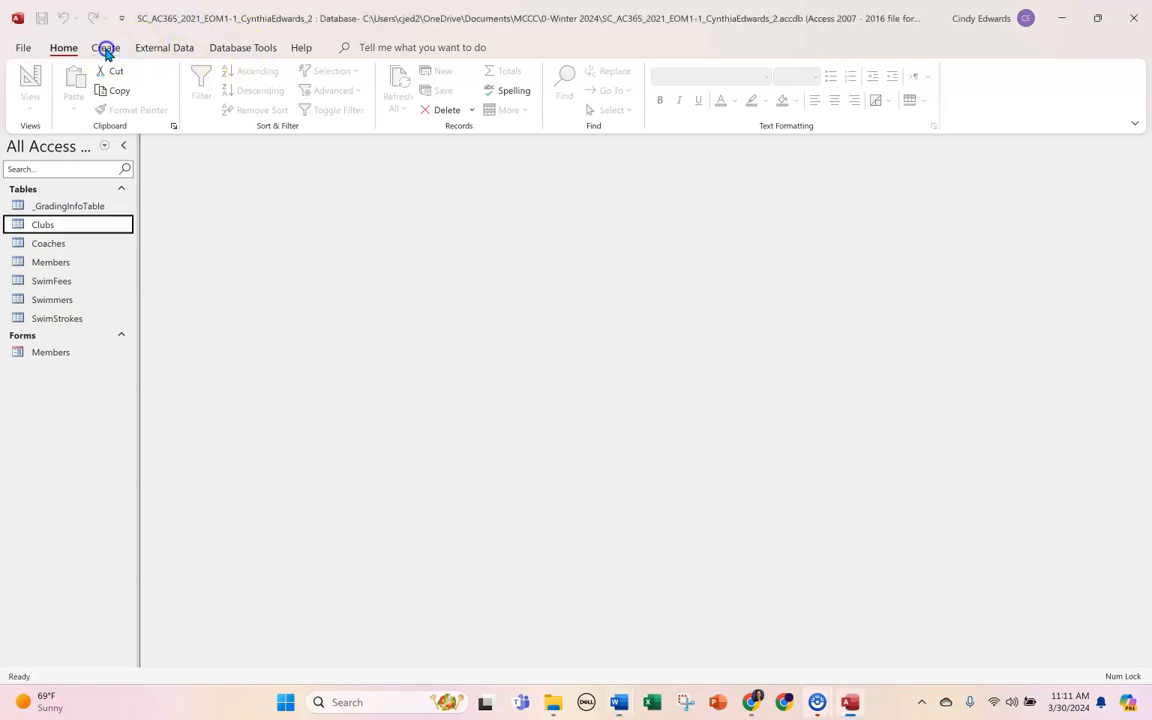
left_click(105, 47)
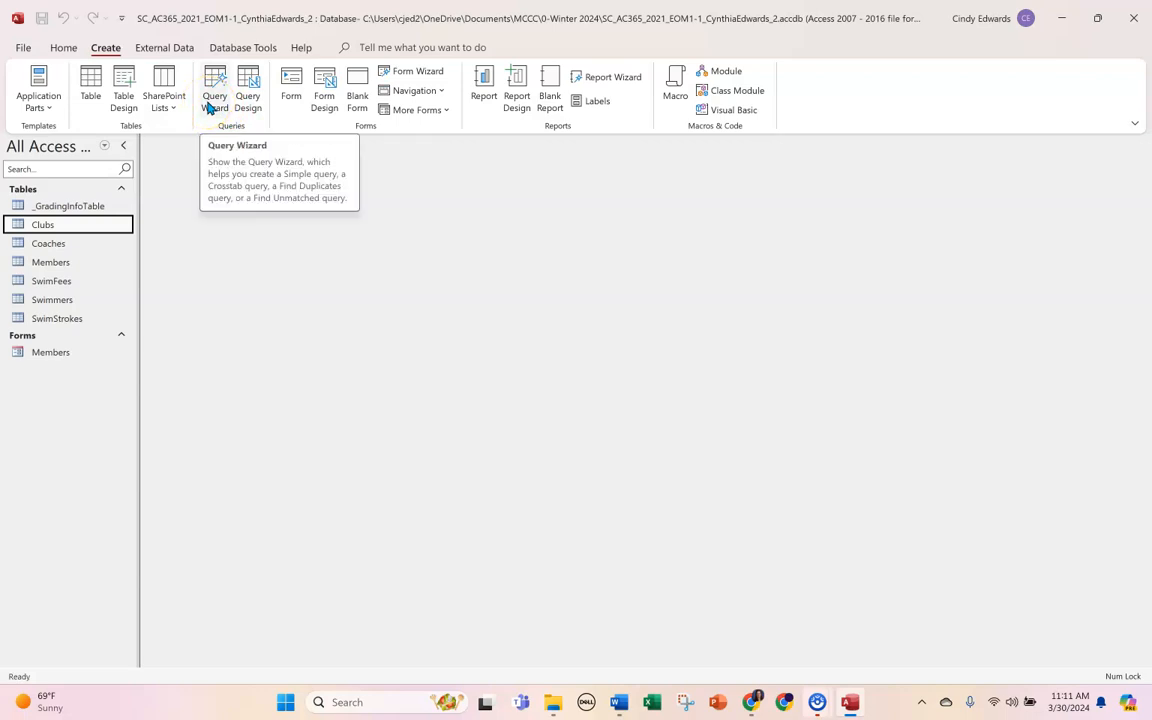
left_click(73, 266)
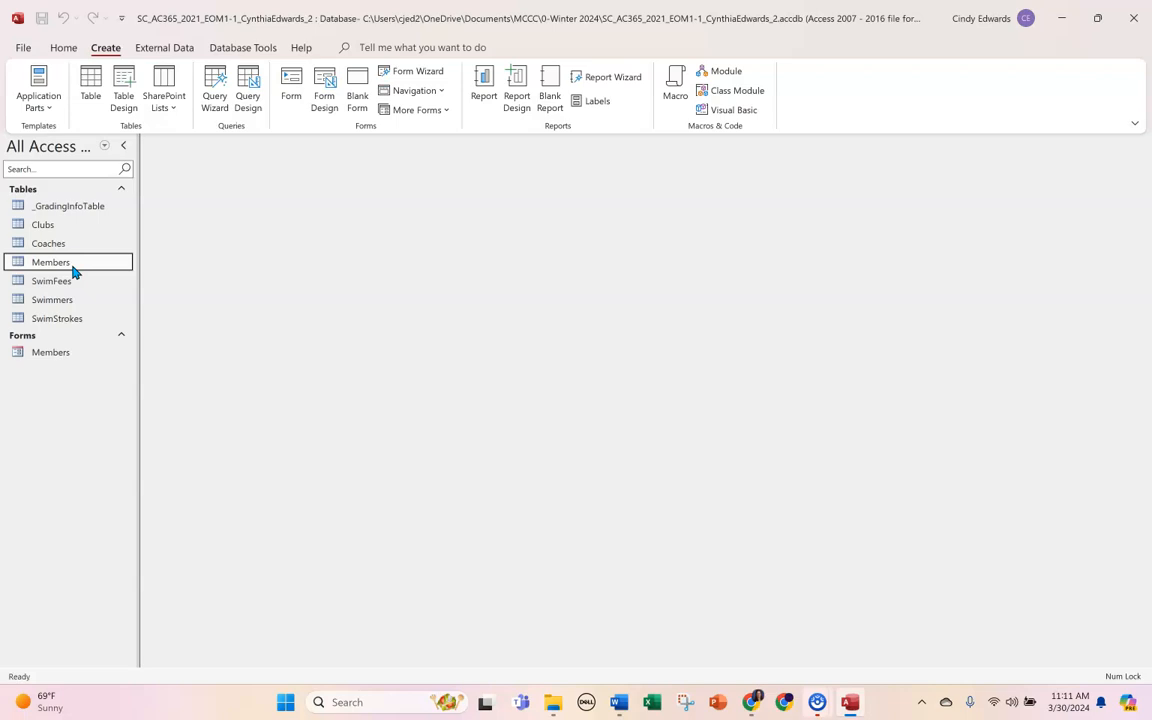
left_click(216, 102)
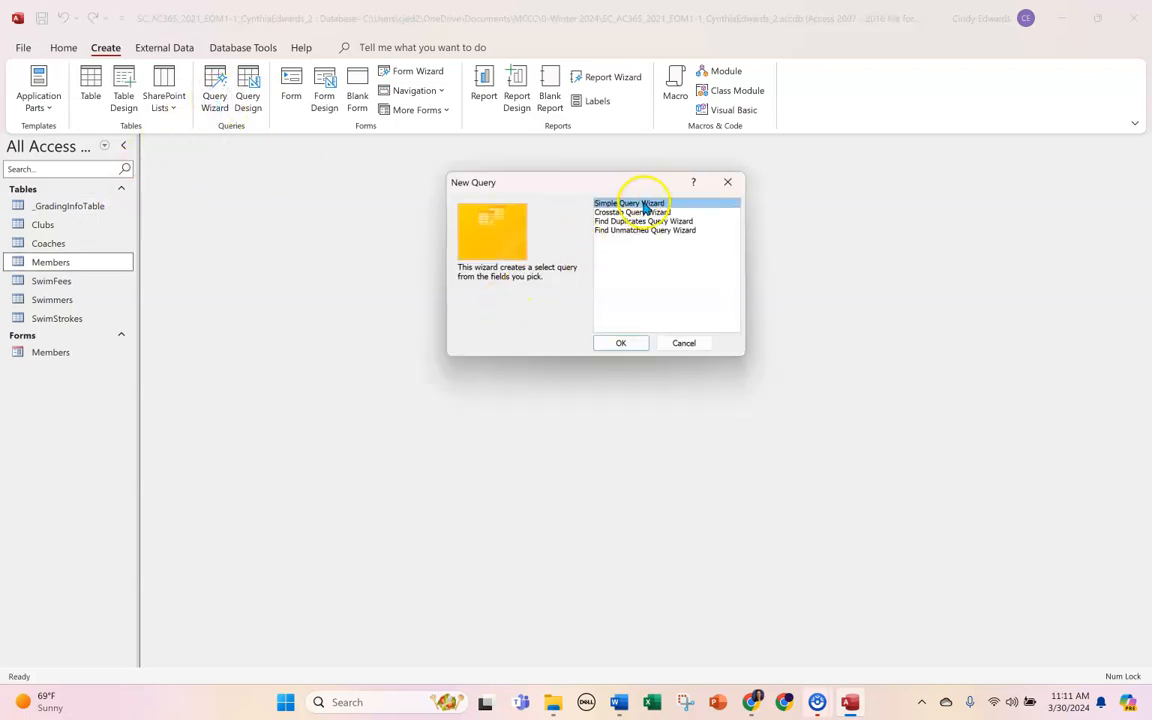
left_click(622, 343)
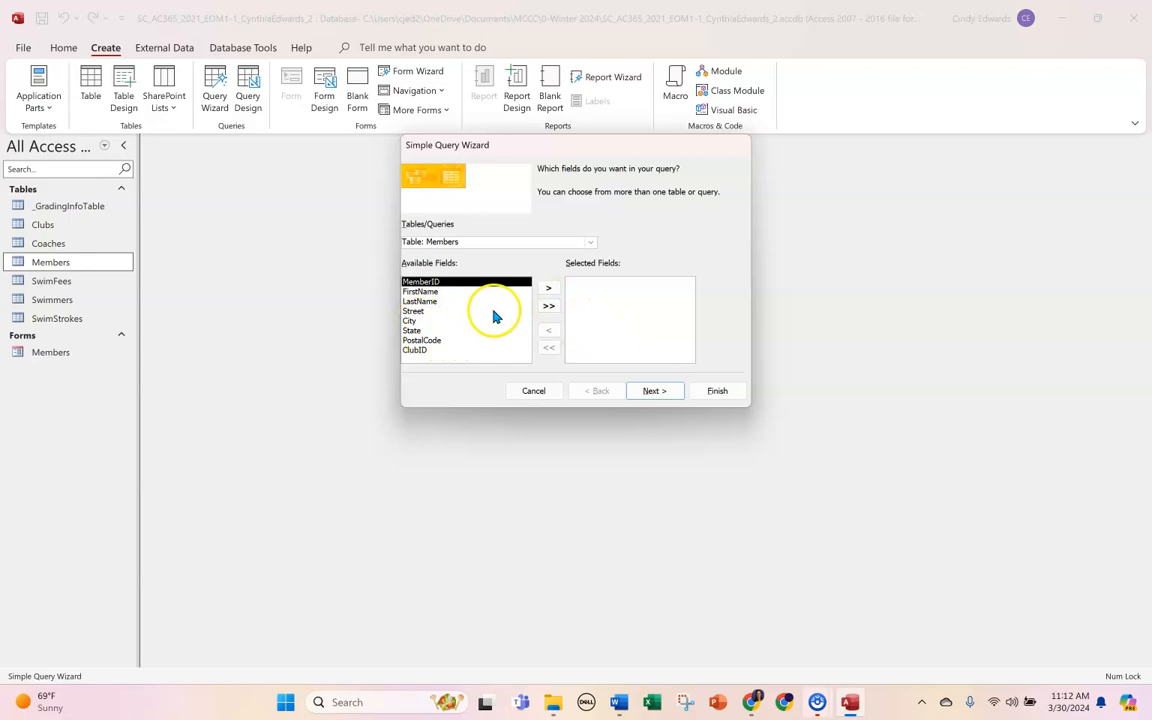
Add the MemberID, FirstName, LastName, State and ClubID fields from the Members table to the query
left_click(547, 289)
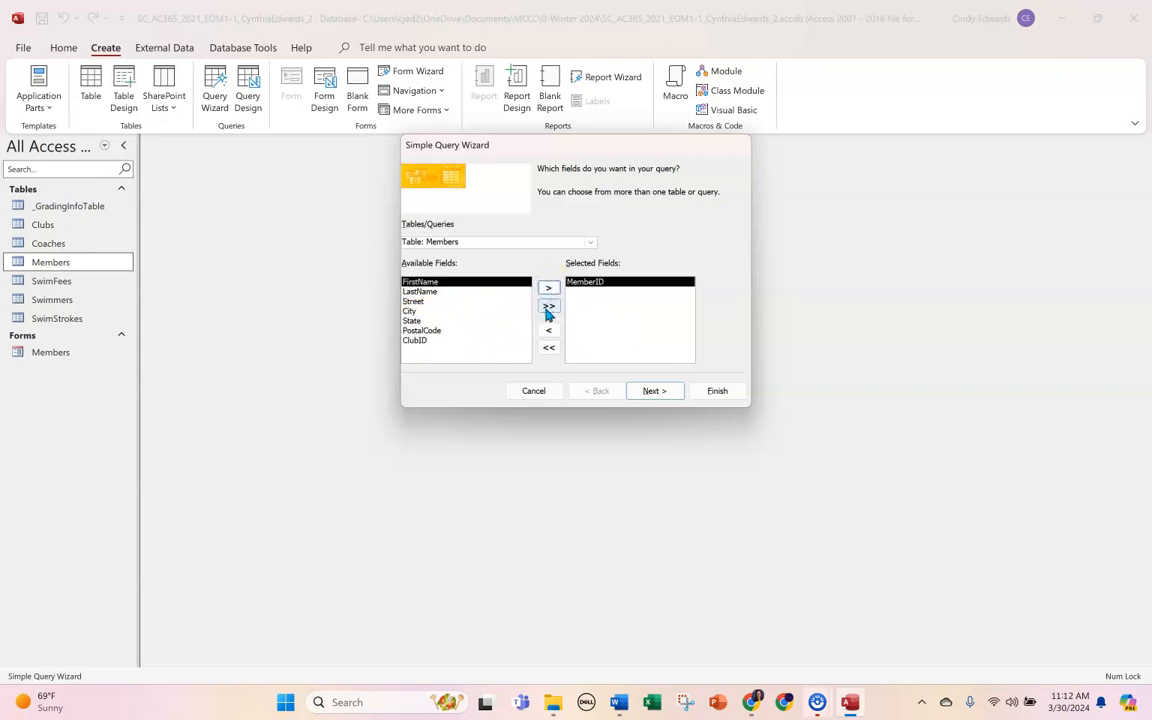
left_click(547, 289)
left_click(548, 290)
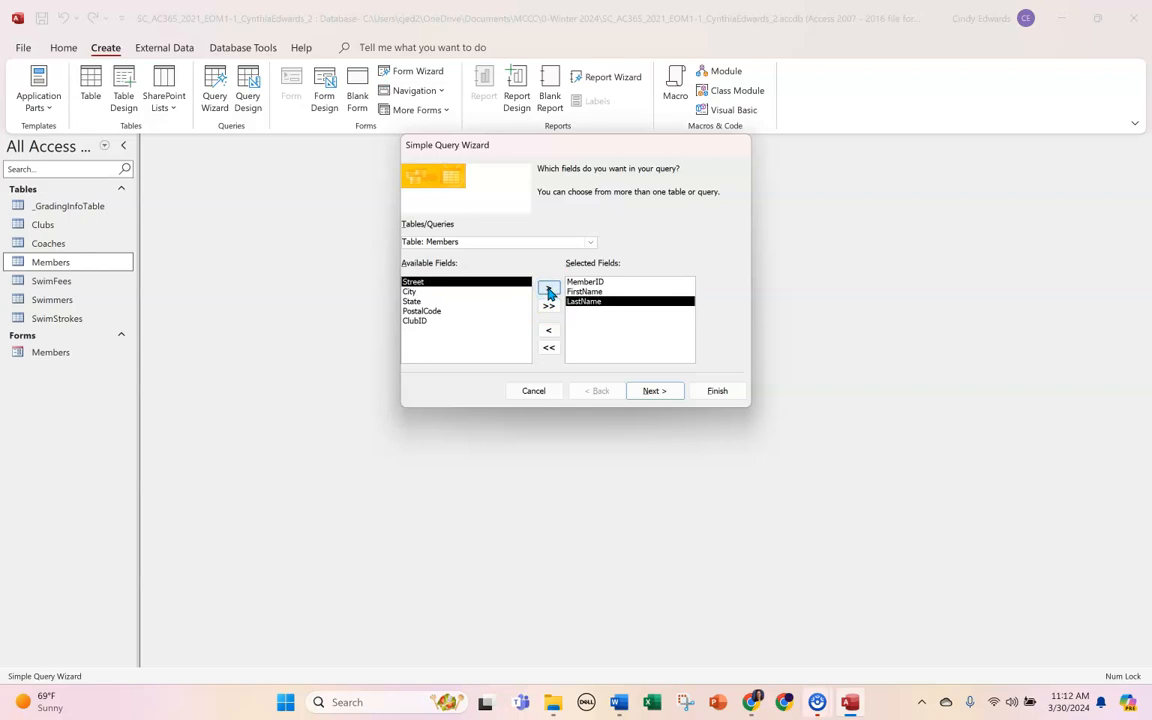
left_click(447, 300)
left_click(548, 289)
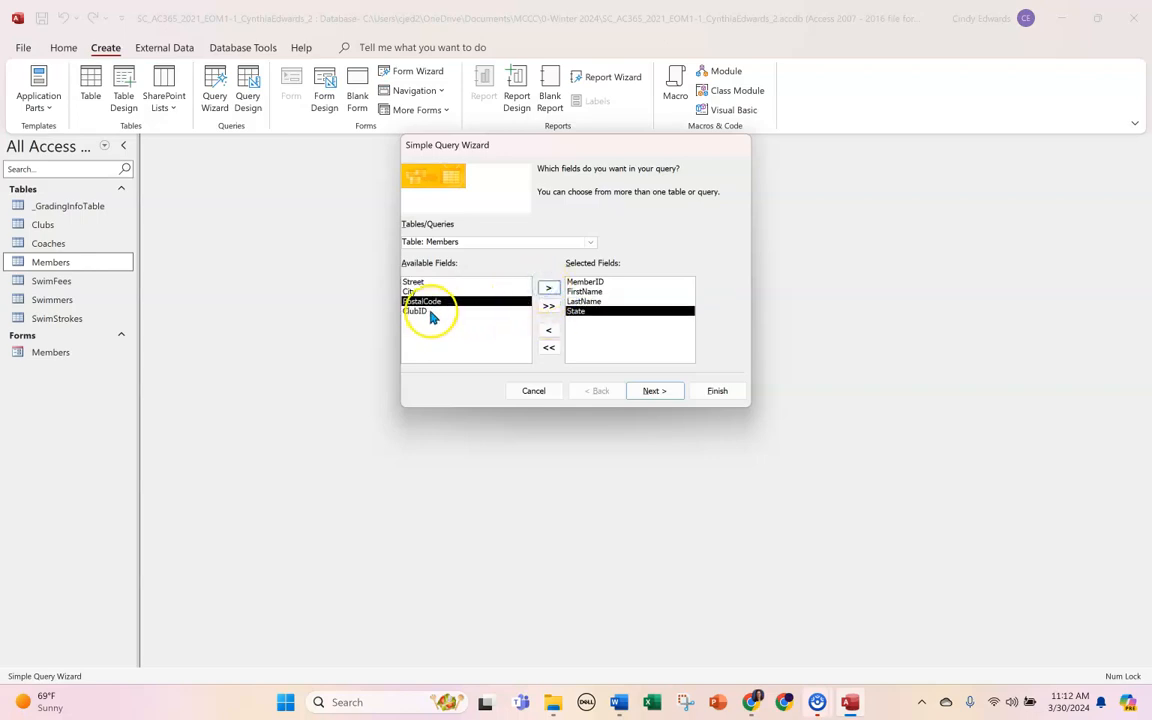
left_click(430, 311)
left_click(547, 289)
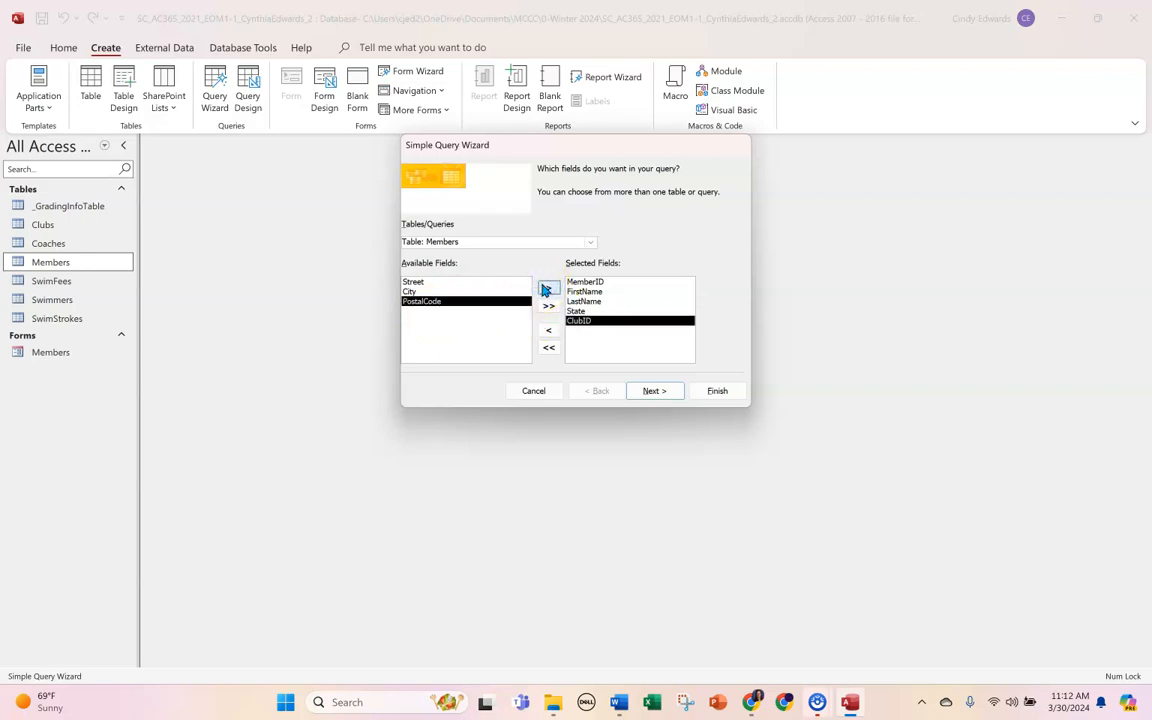
Title the query SCMembers, finish it with the option to view its information, and close the resulting datasheet
left_click(652, 391)
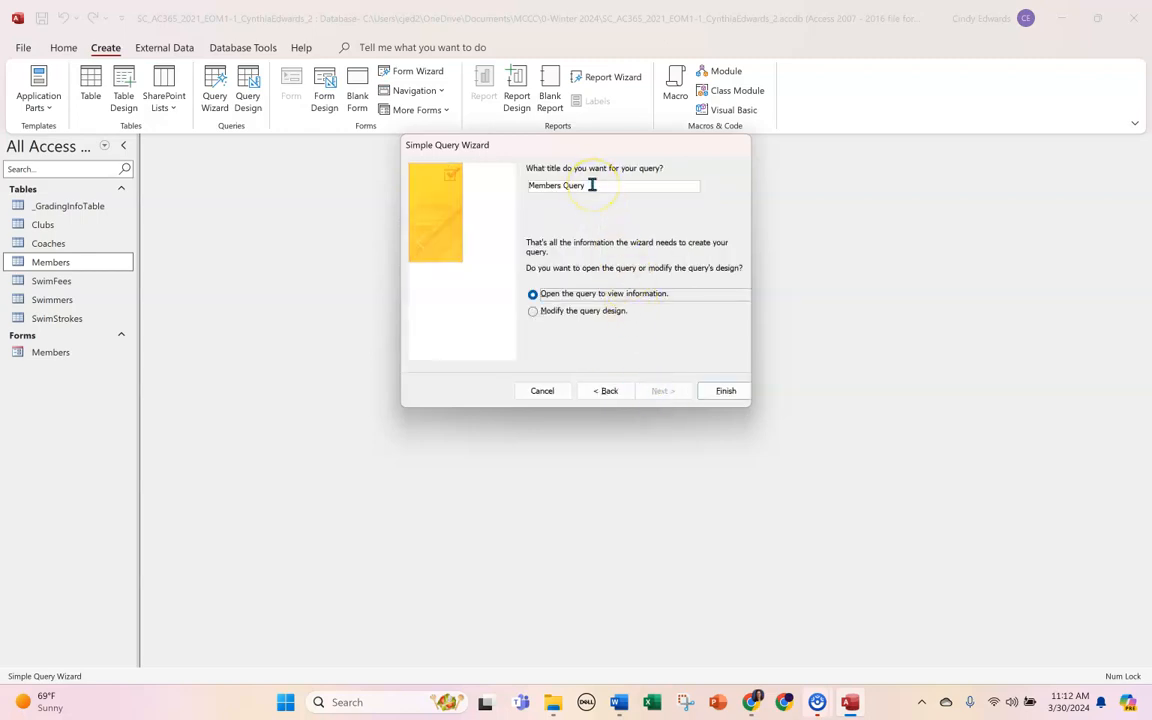
left_click_drag(591, 185, 504, 185)
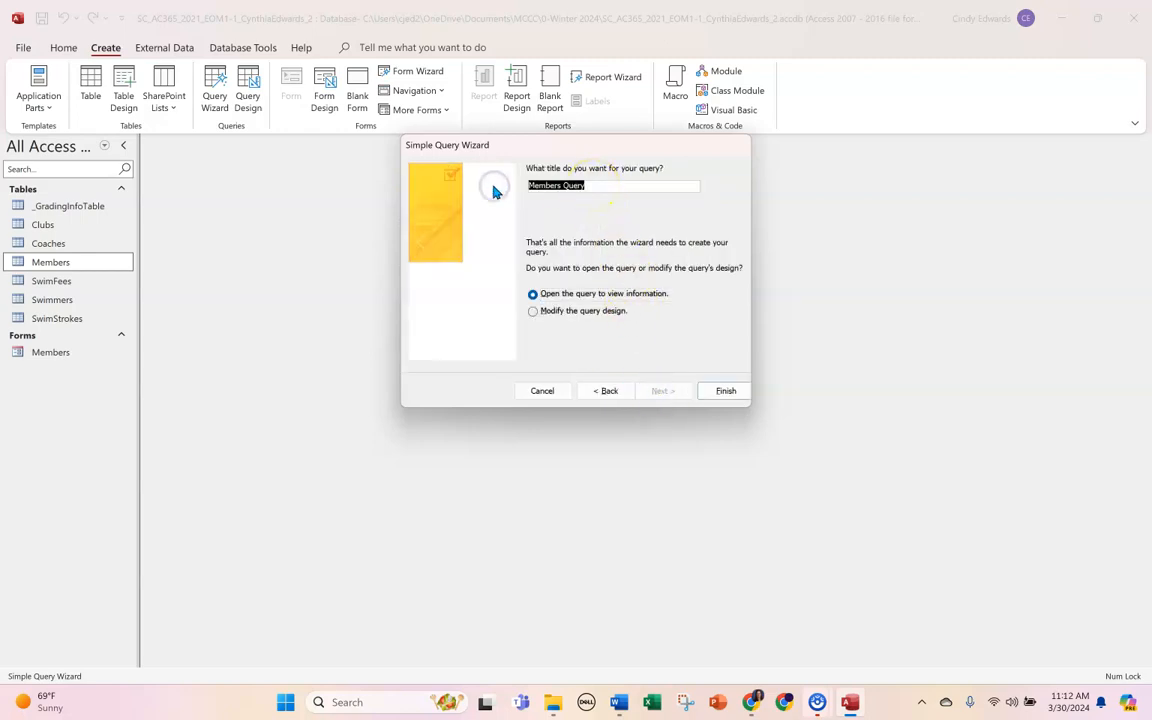
type("SCMembers")
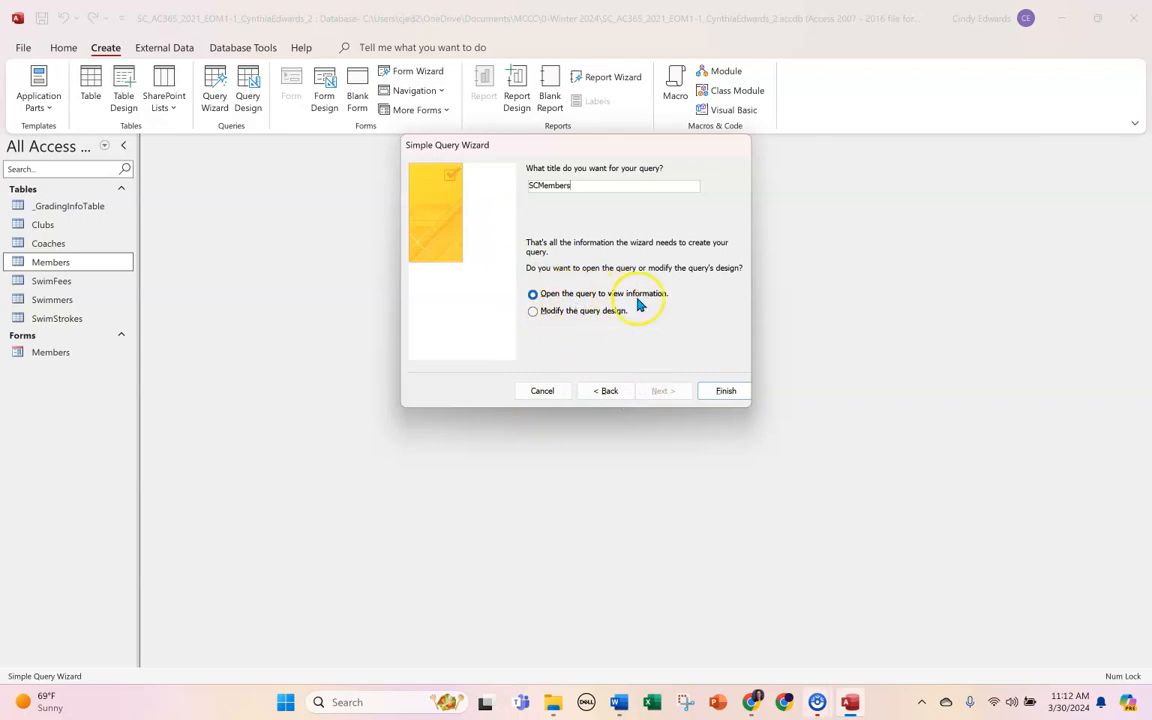
left_click(724, 391)
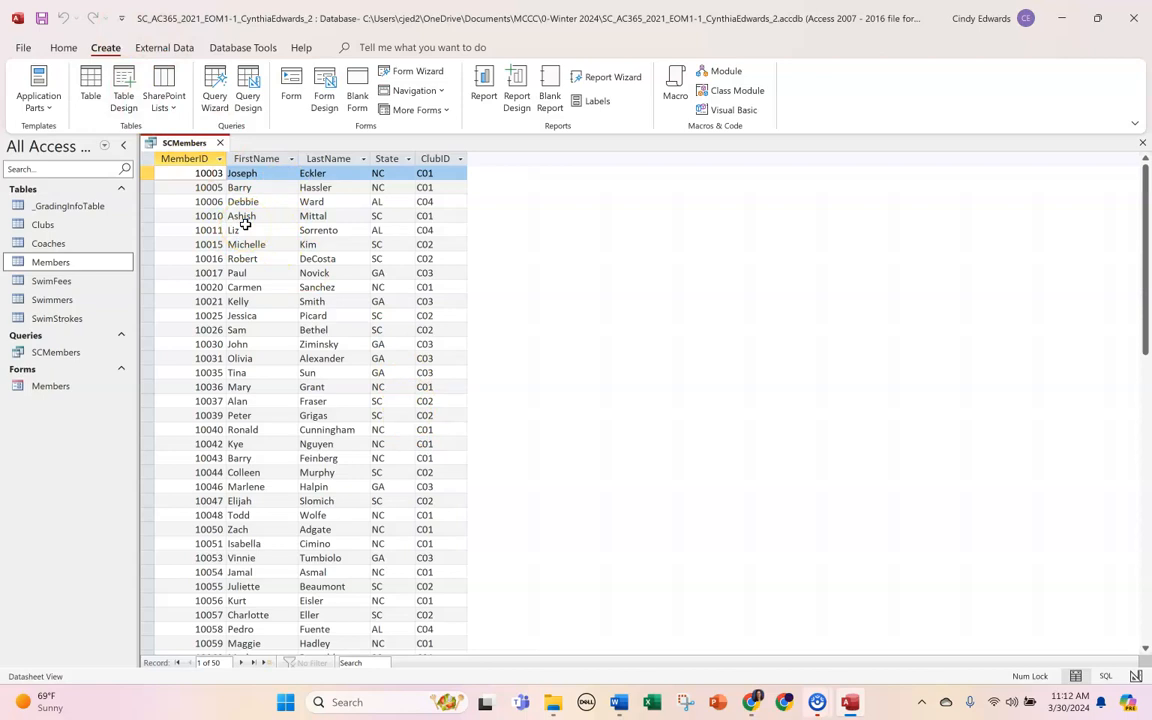
left_click(220, 144)
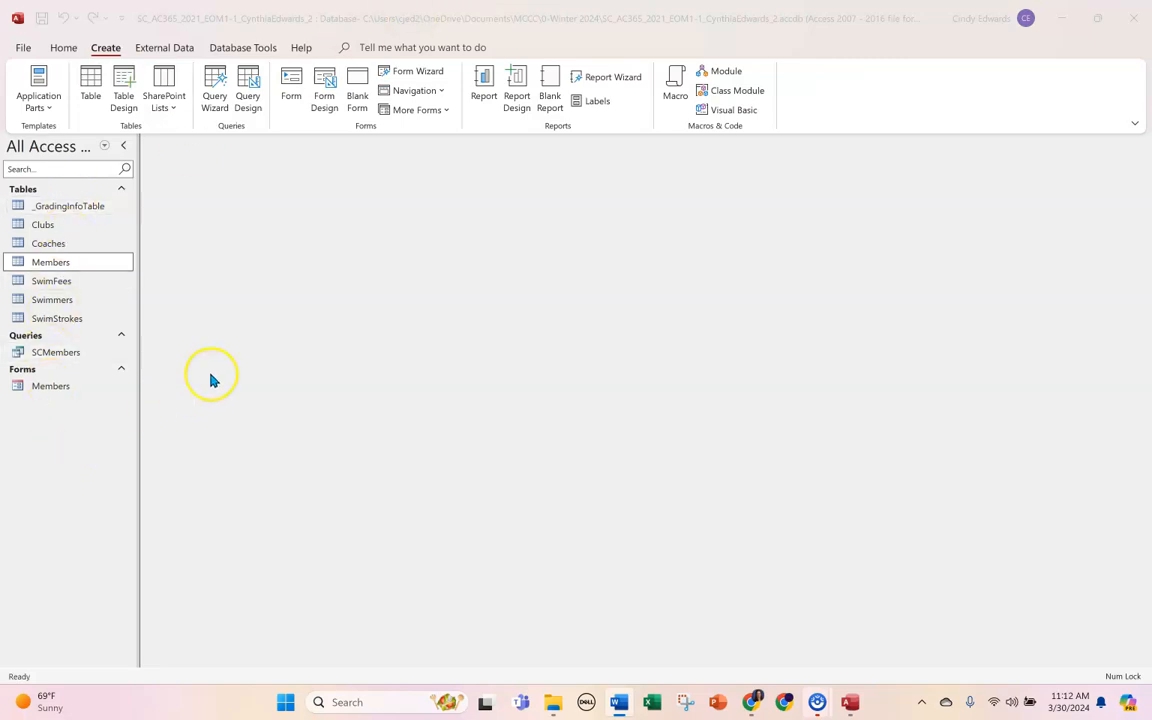
Rename the Members form to MemberEntry
right_click(52, 389)
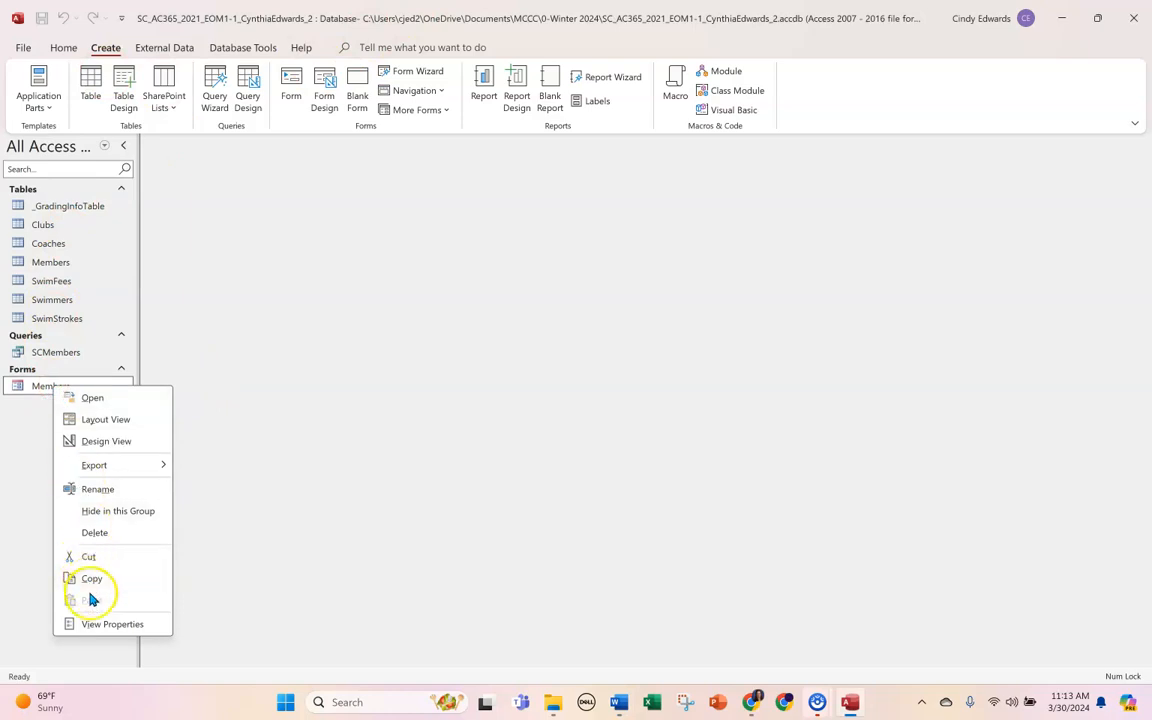
left_click(98, 490)
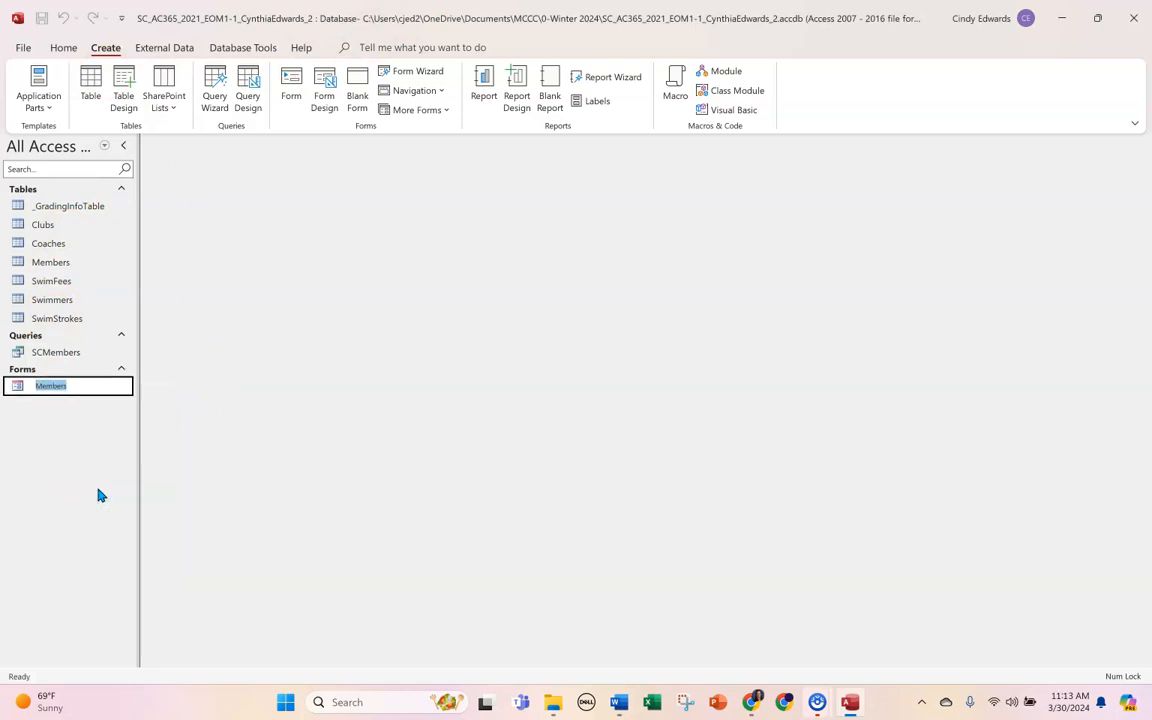
type("MemberEntry")
key("Return")
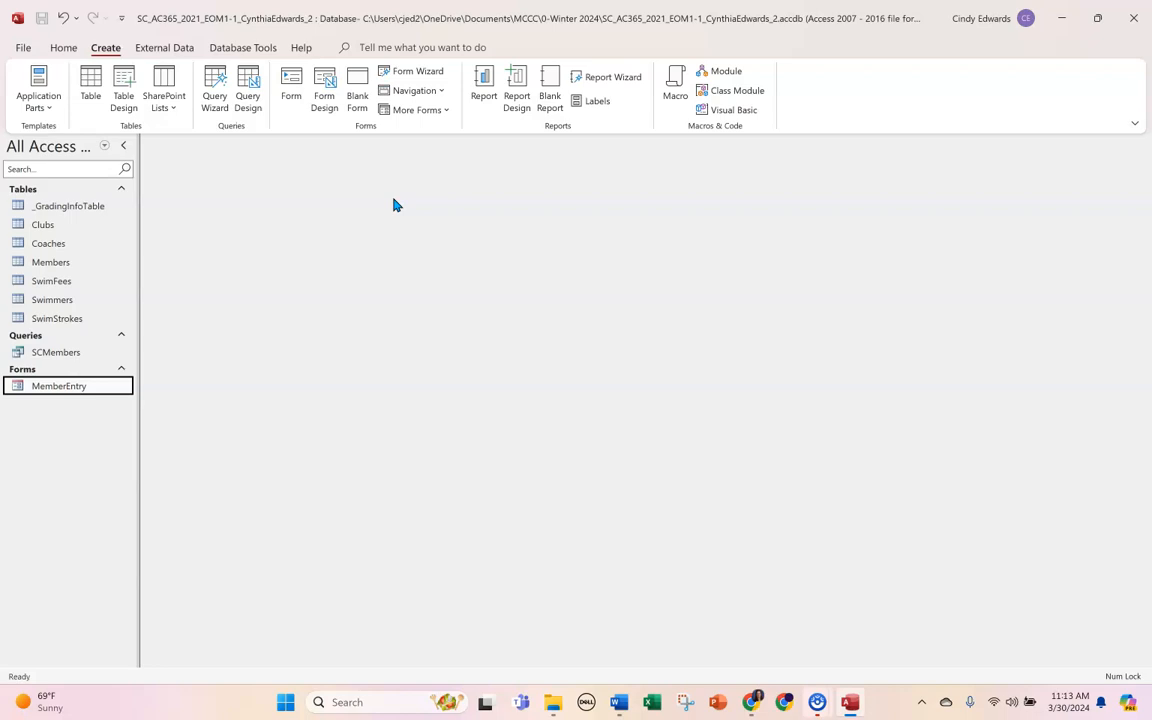
Create a simple form based on the Swimmers table
left_click(45, 301)
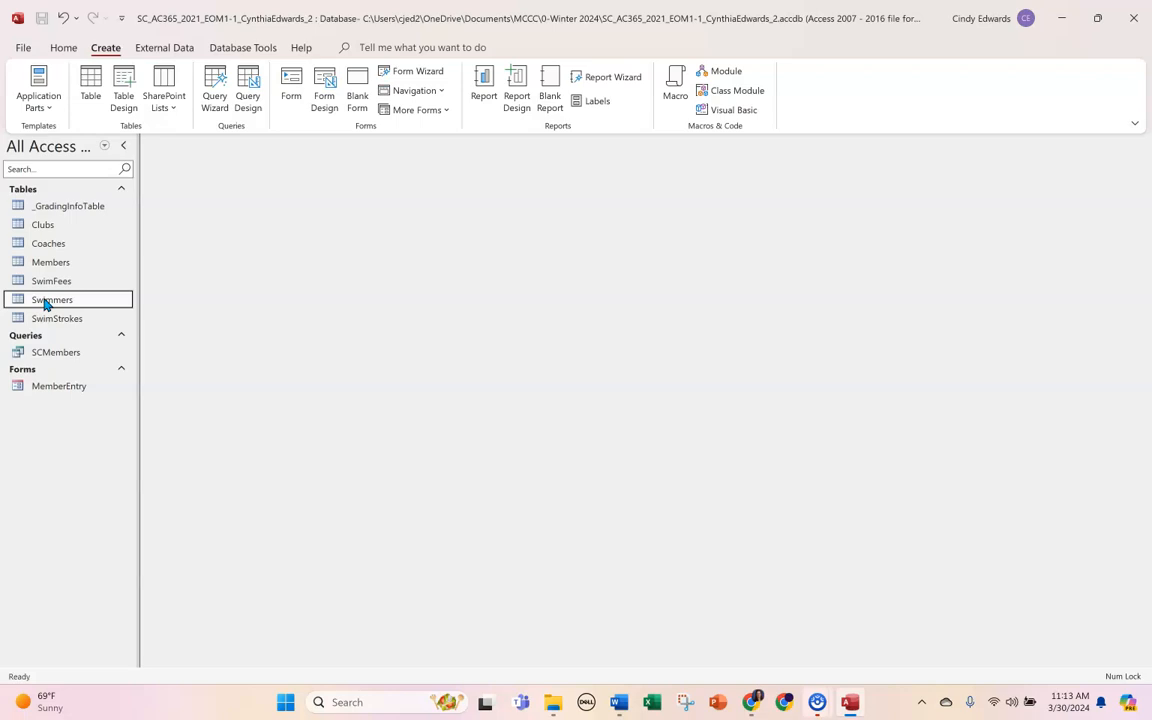
left_click(103, 50)
left_click(290, 88)
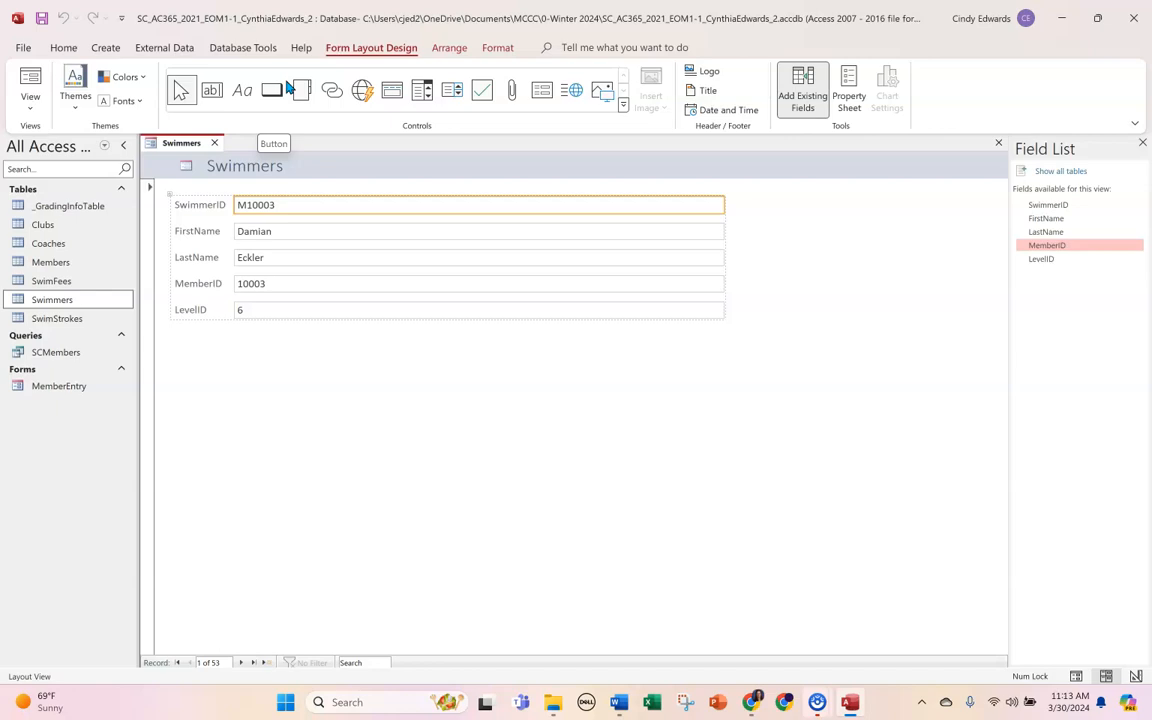
Save the new Swimmers form with the name SwimmerInfo and close it
right_click(185, 145)
left_click(220, 156)
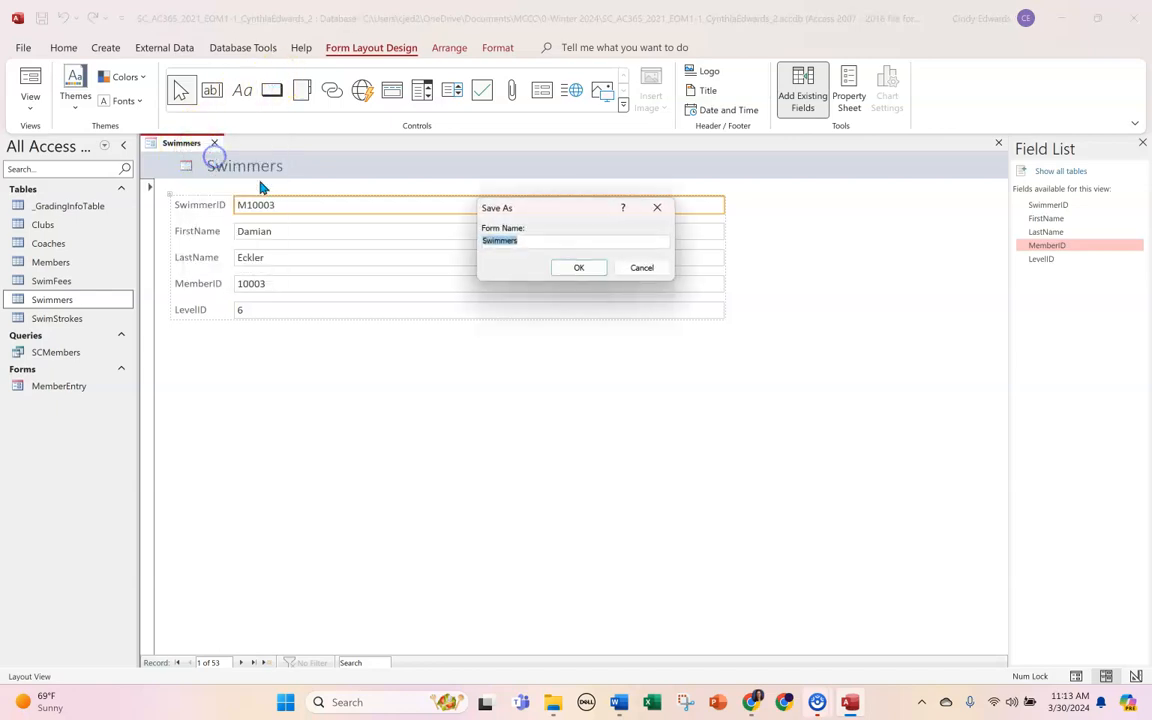
left_click(531, 237)
key("BackSpace")
type("Info")
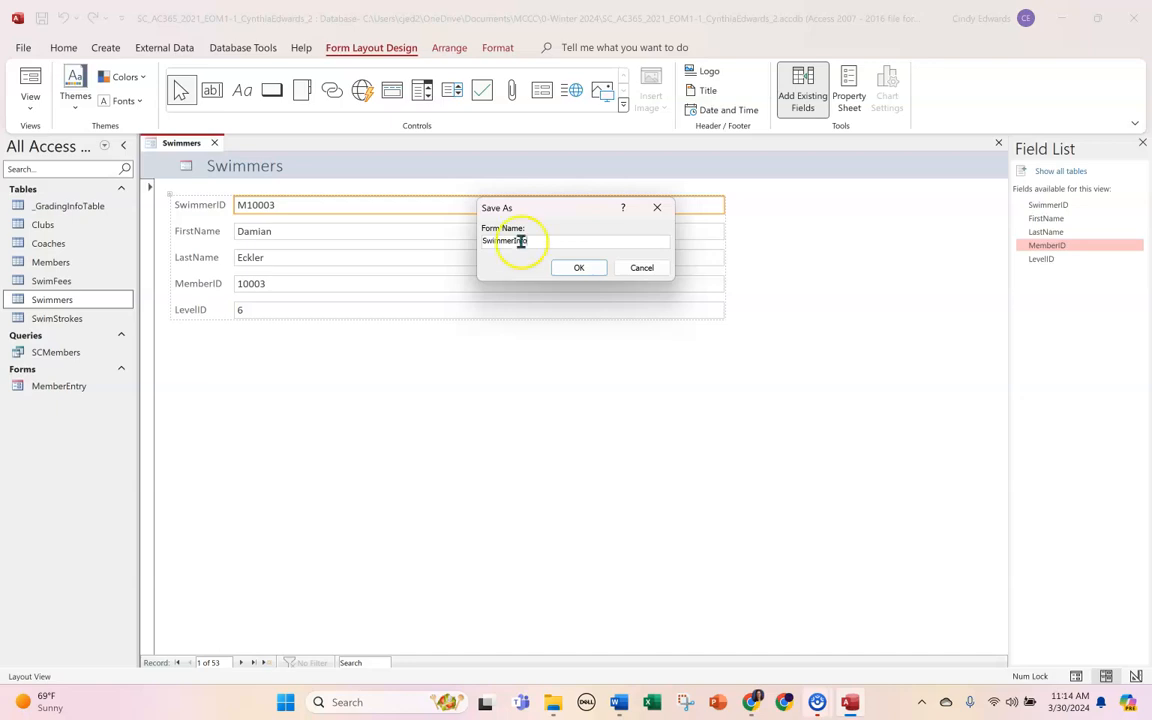
left_click(578, 267)
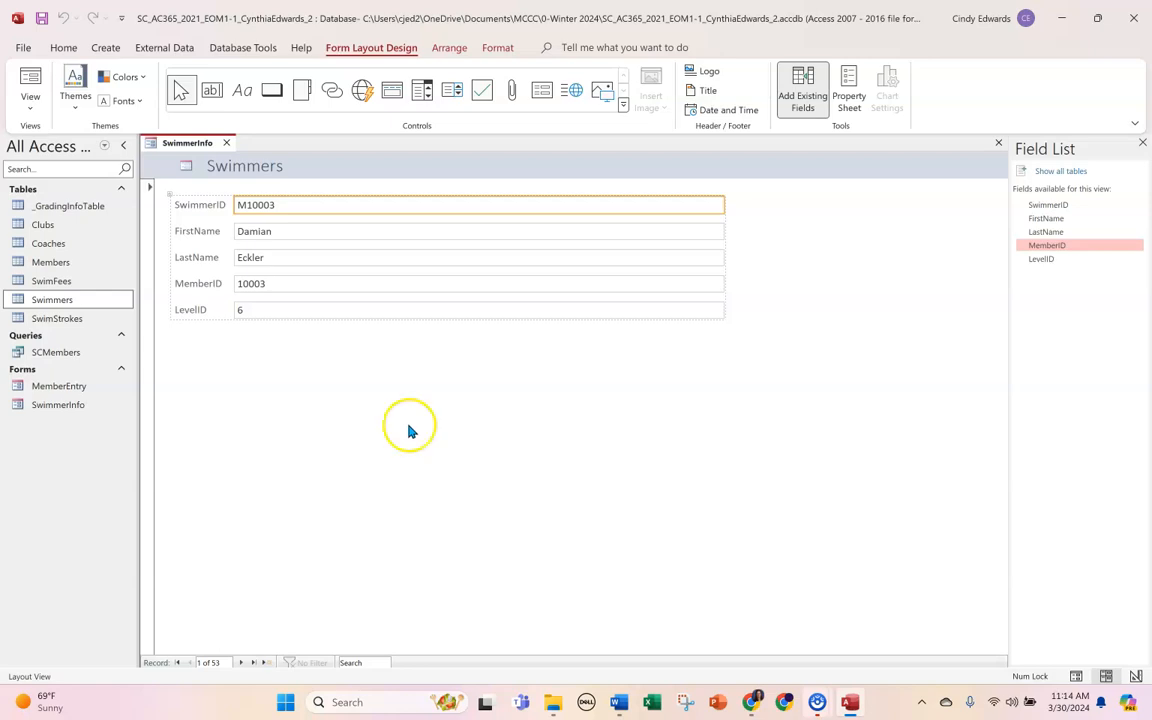
left_click(226, 147)
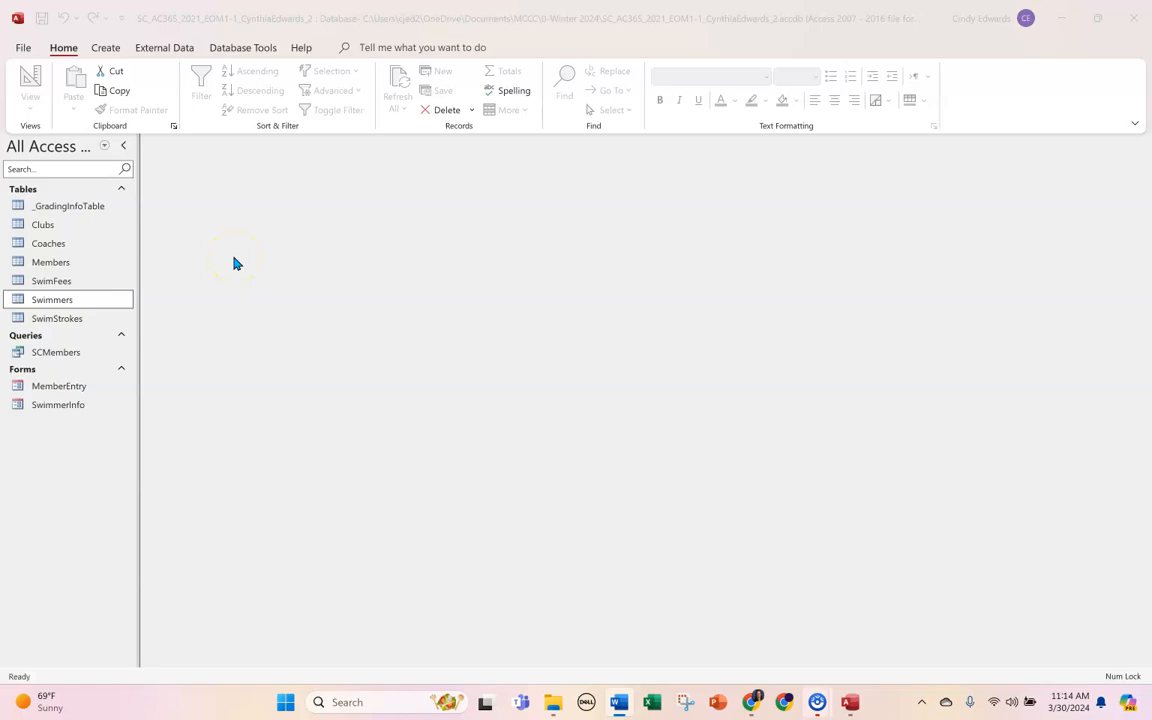
Start a Report Wizard report on the Swimmers table and add the SwimmerID, FirstName, LastName and LevelID fields
left_click(48, 304)
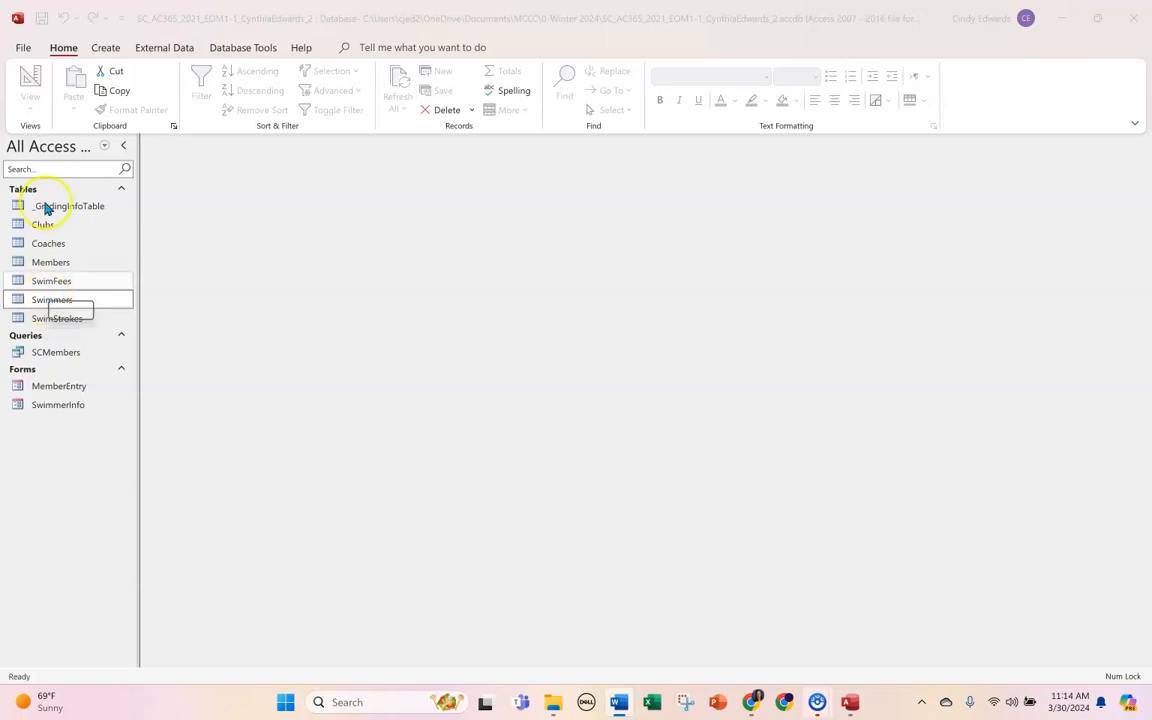
left_click(106, 48)
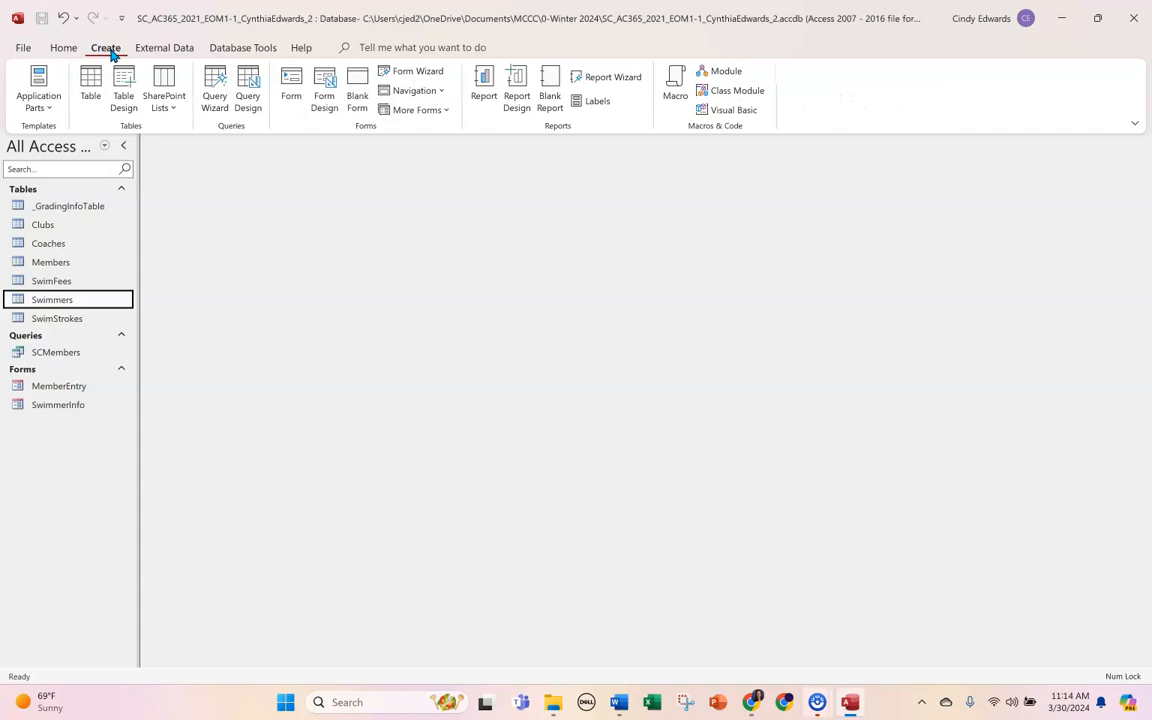
left_click(612, 78)
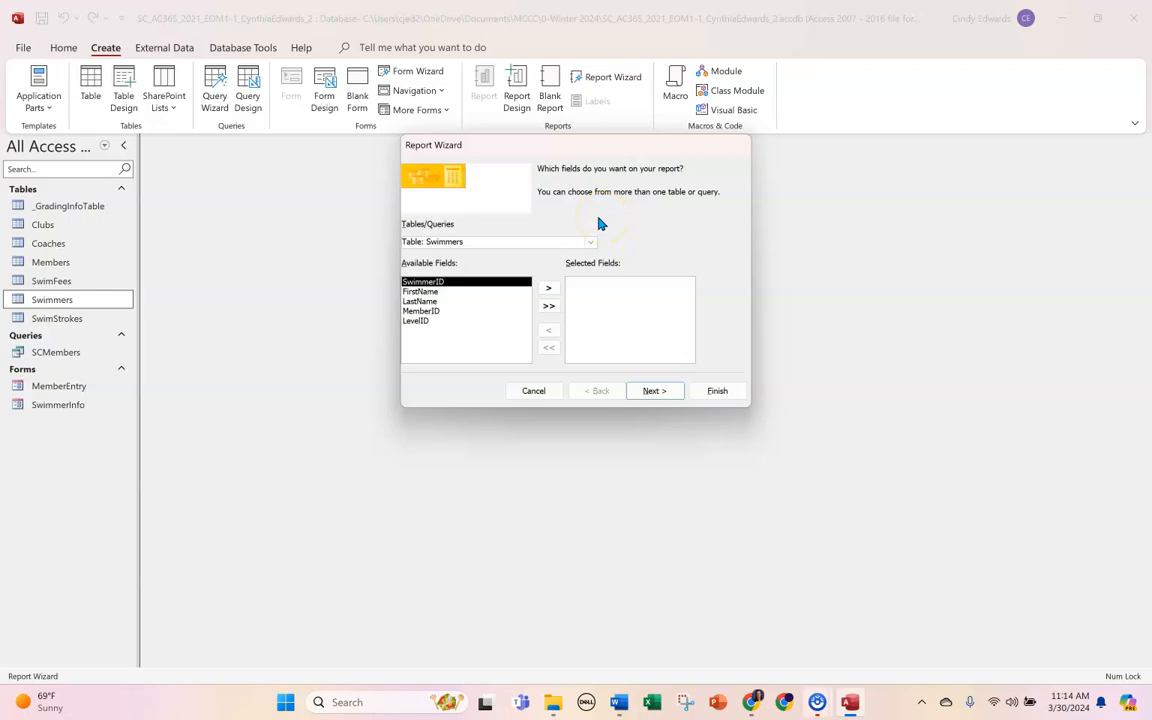
left_click(548, 289)
left_click(549, 289)
left_click(549, 289)
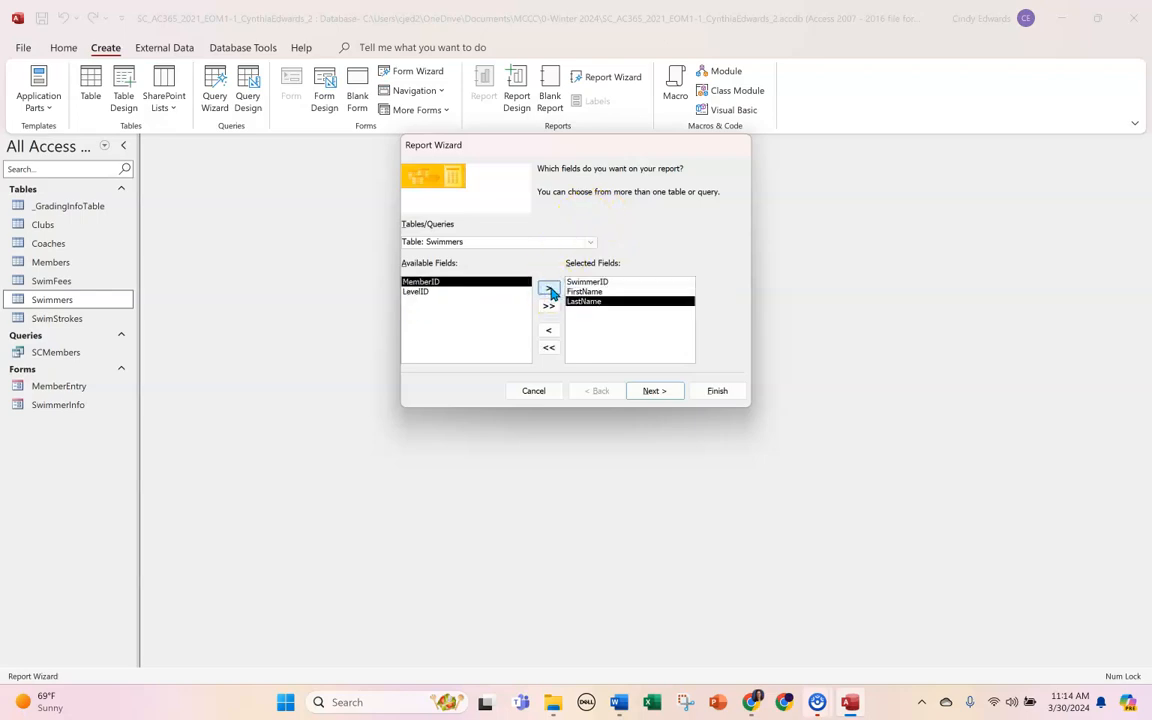
left_click(418, 292)
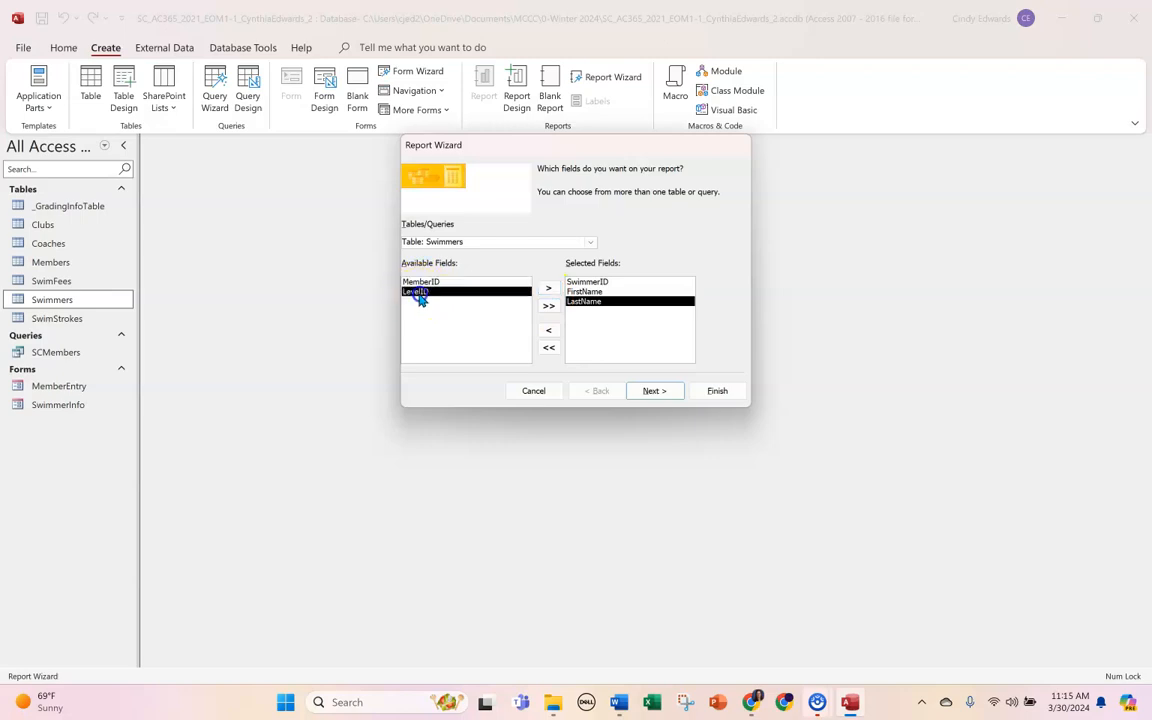
left_click(548, 289)
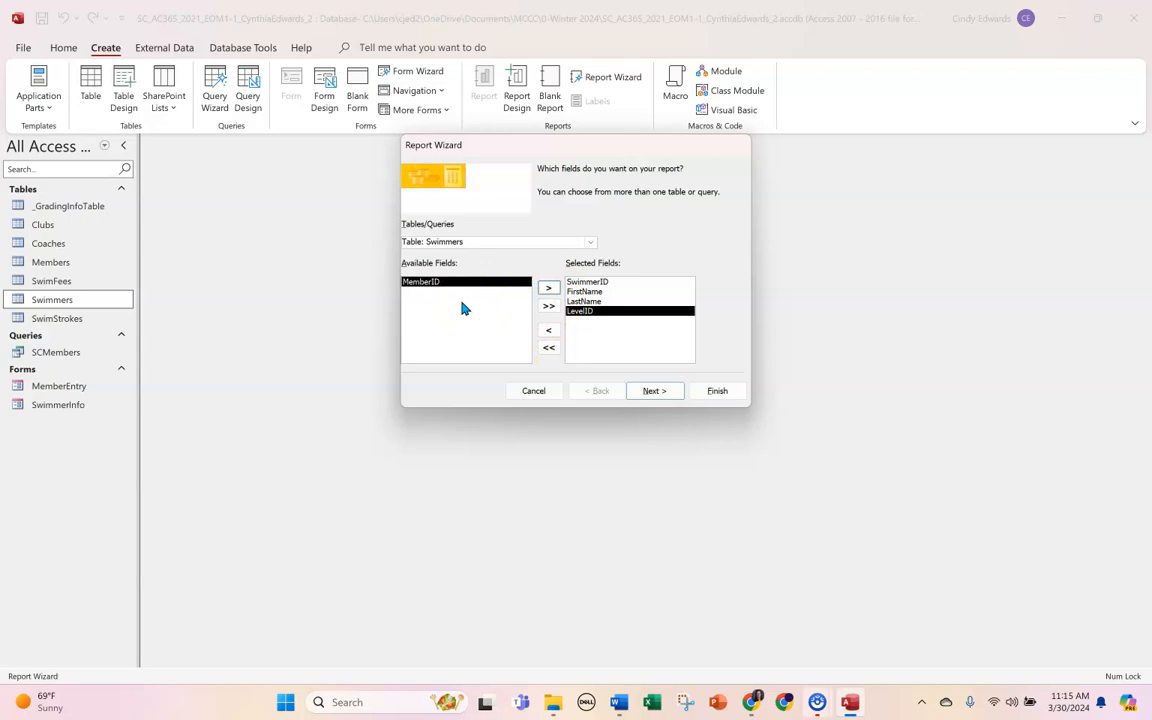
Rebuild the report's field selection by adding all Swimmers fields and taking out MemberID
left_click(548, 347)
left_click(552, 348)
left_click(549, 305)
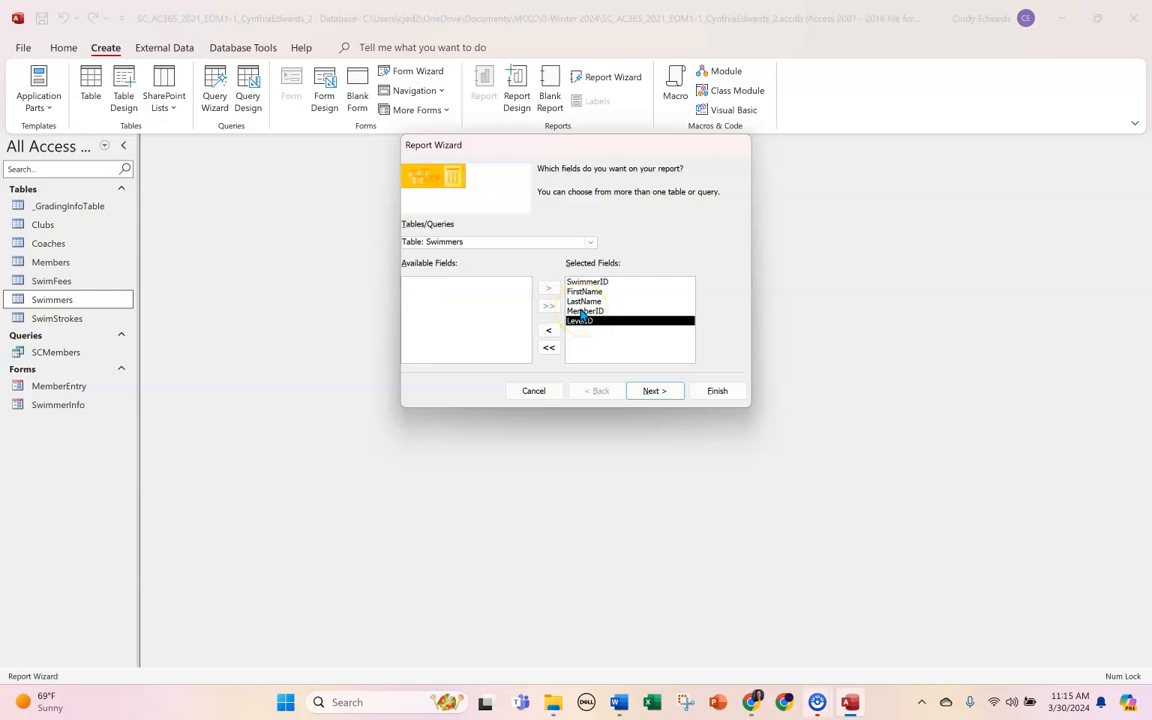
left_click(584, 311)
left_click(549, 331)
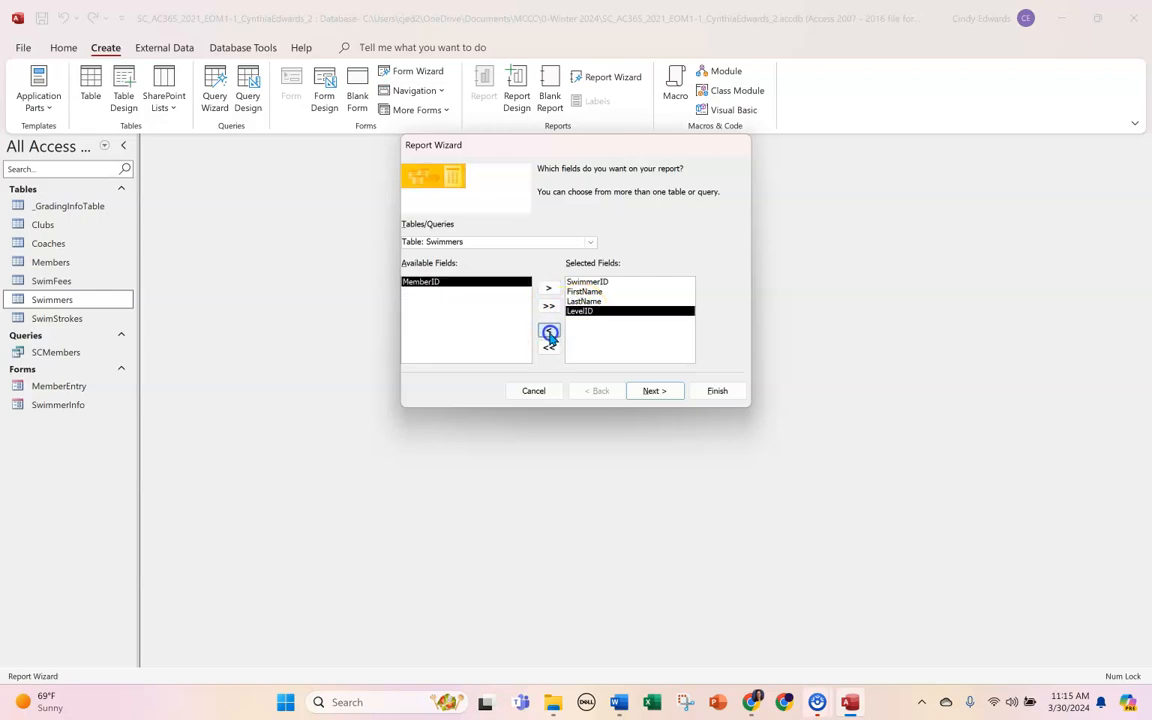
Accept the selected report fields and continue to the sort order settings without adding any grouping levels
left_click(623, 347)
left_click(651, 389)
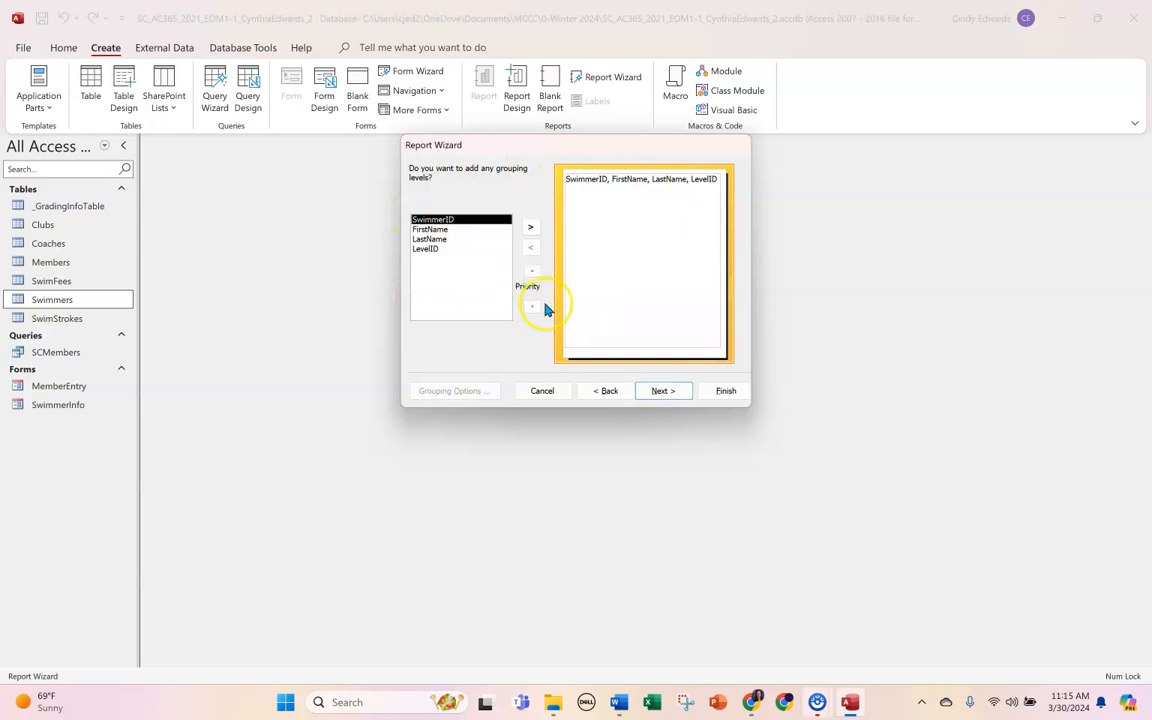
left_click(664, 397)
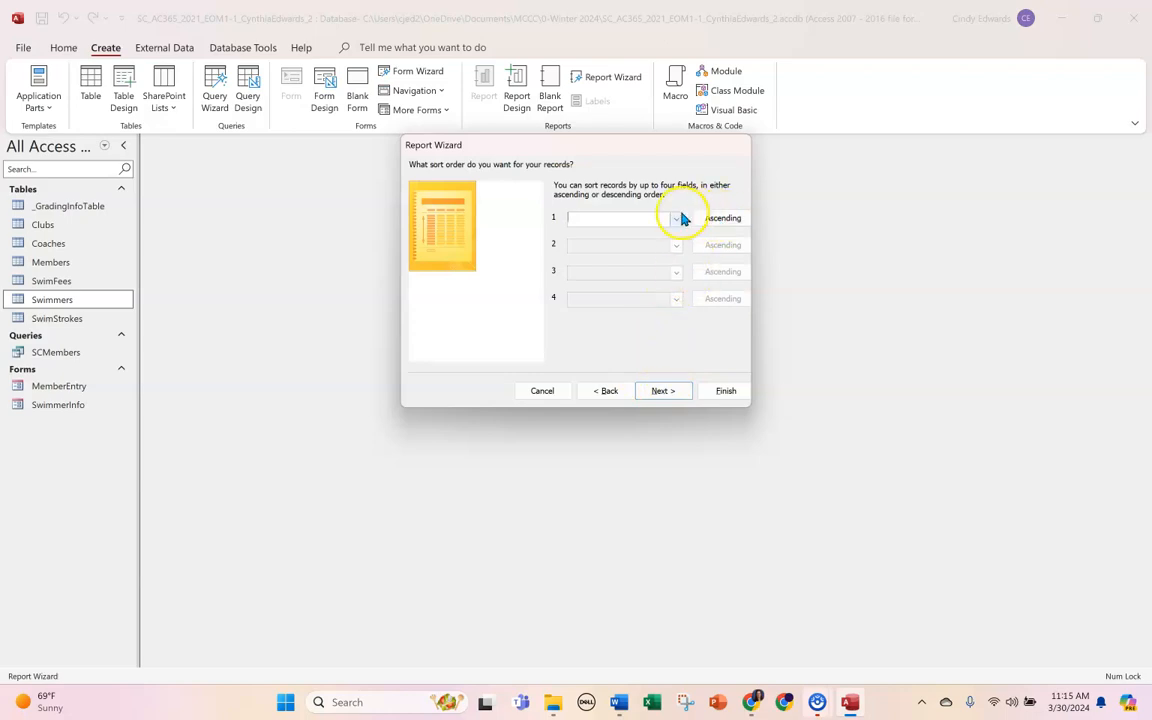
Sort the report by LevelID in ascending order and accept the Tabular layout with Portrait orientation
left_click(679, 219)
left_click(612, 268)
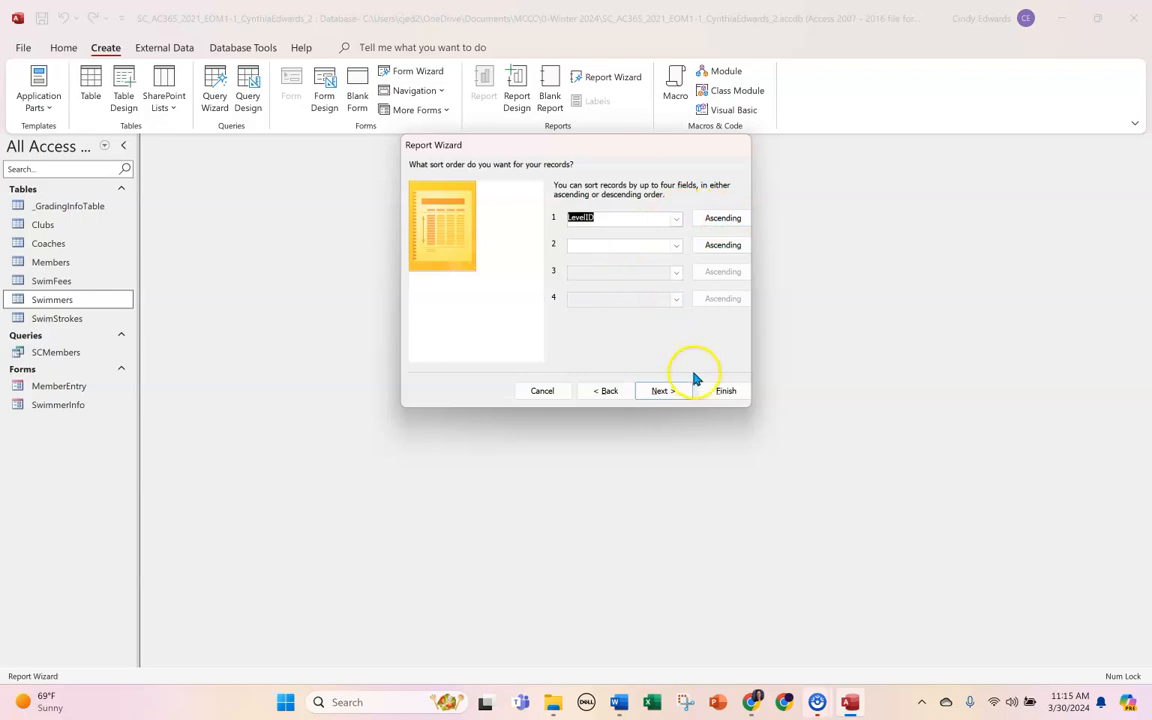
left_click(676, 397)
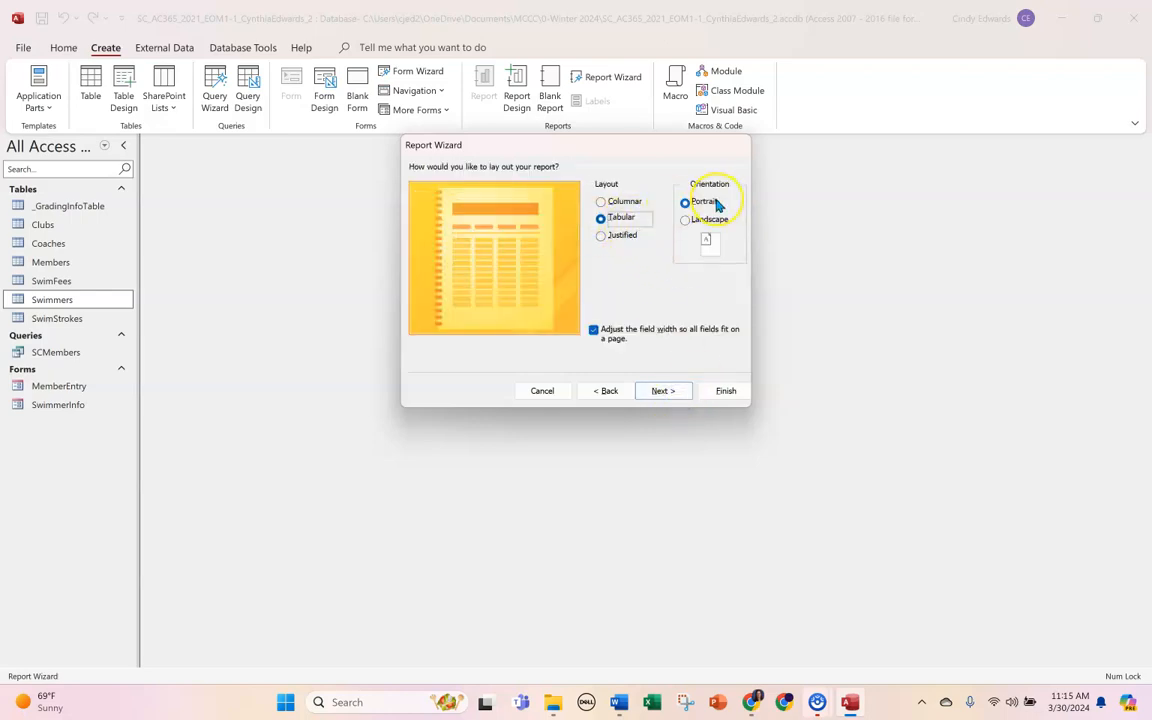
left_click(663, 391)
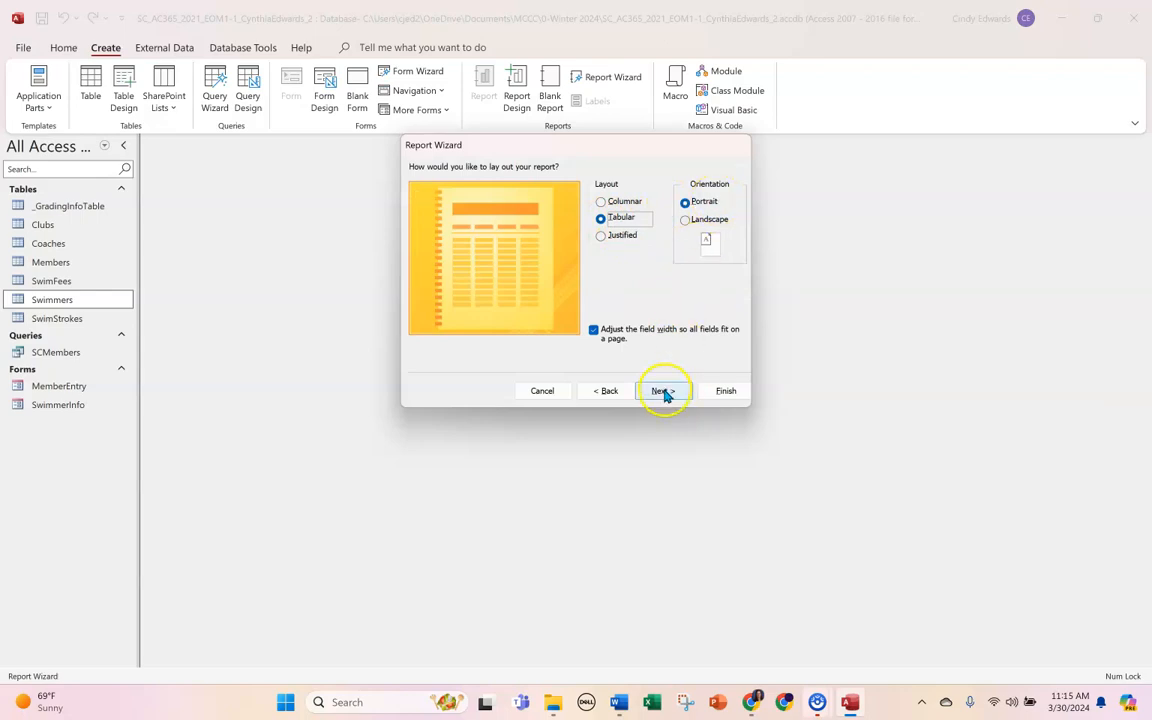
Title the report SwimmerByLevel and finish the wizard with the report preview
left_click(590, 190)
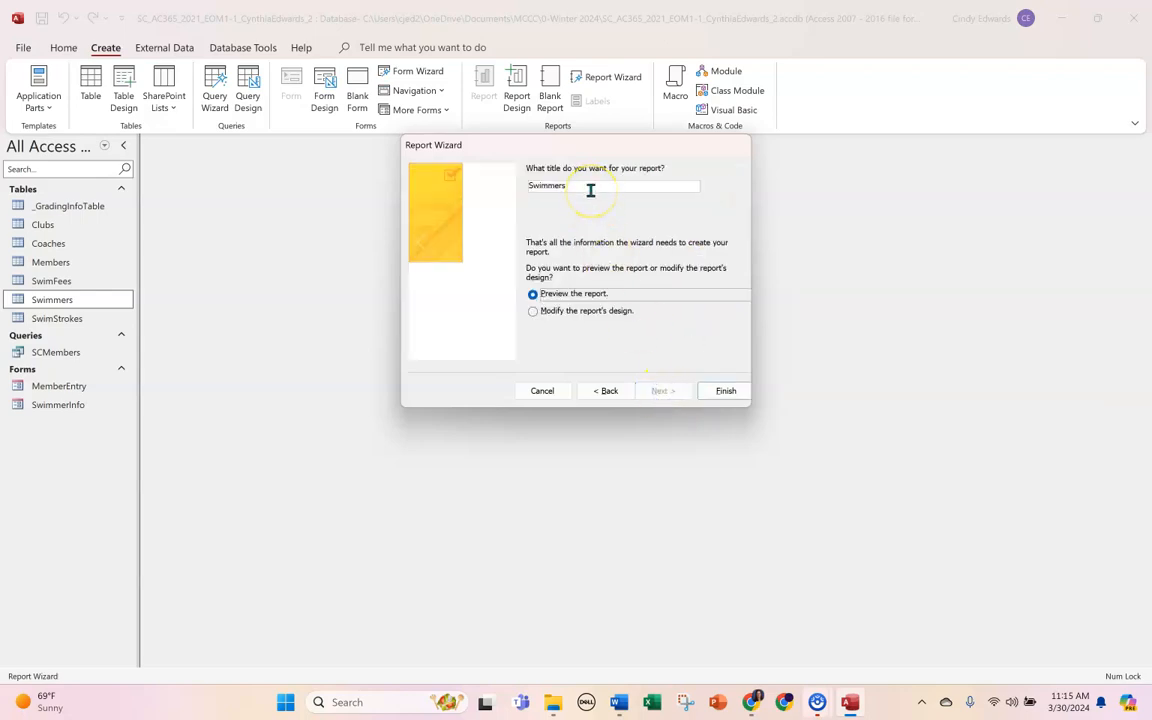
left_click(593, 187)
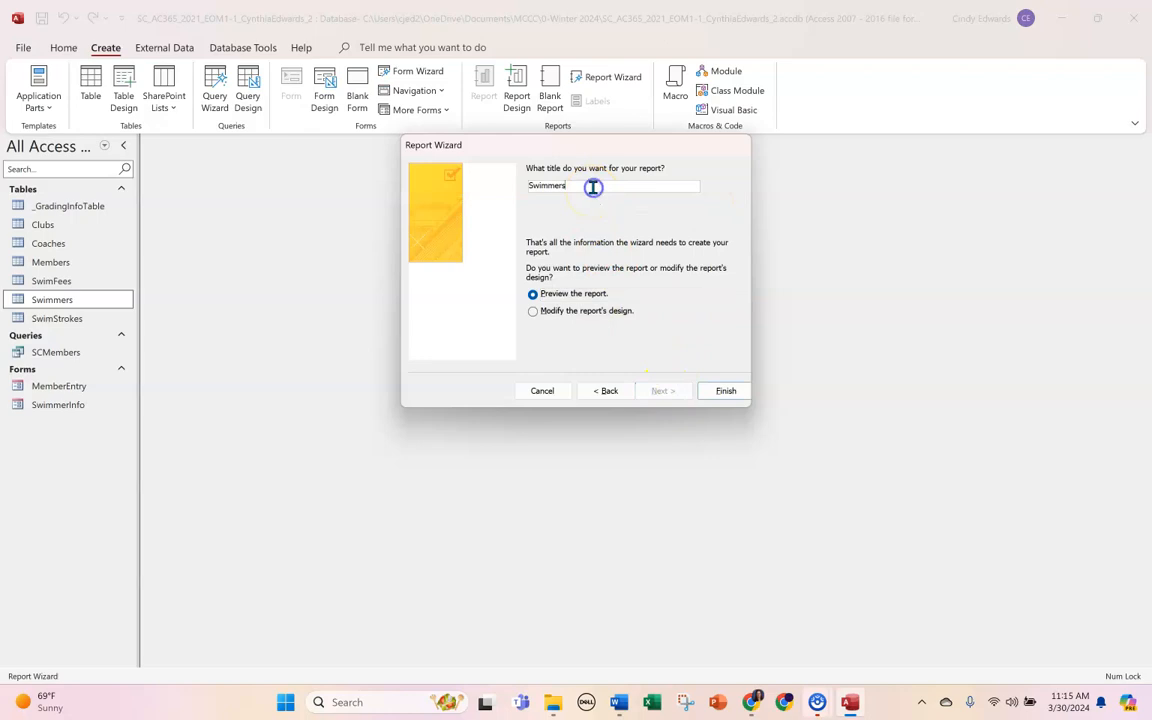
key("BackSpace")
type("ByLevel")
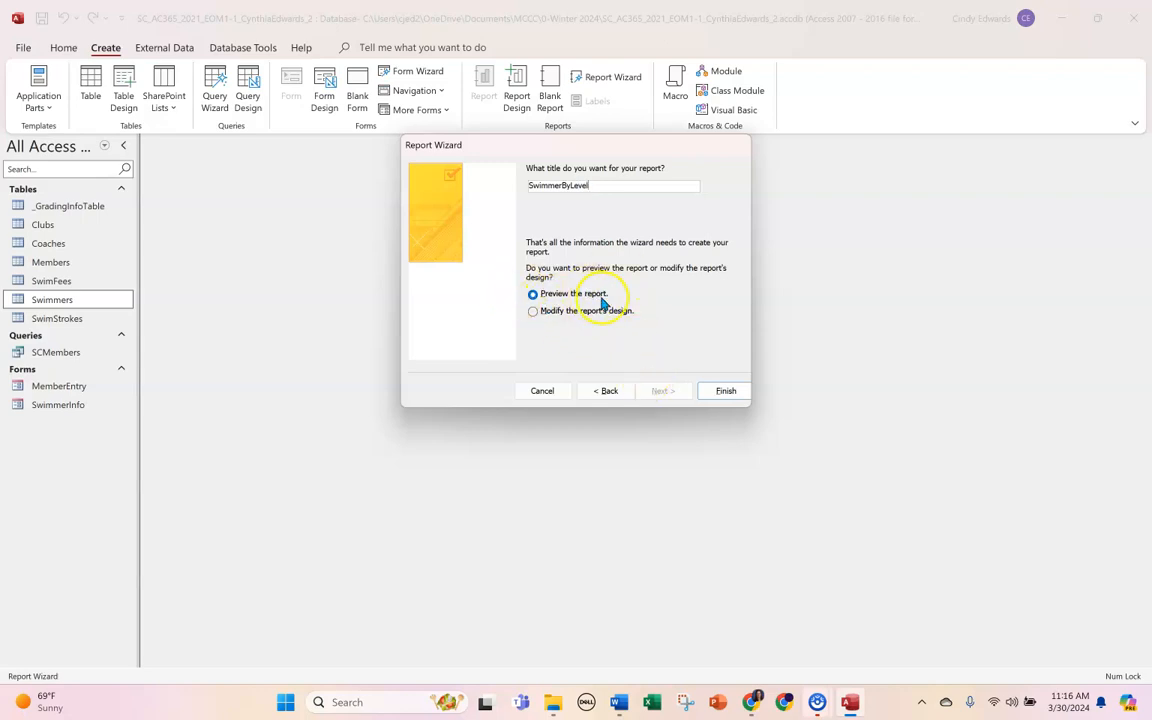
left_click(720, 391)
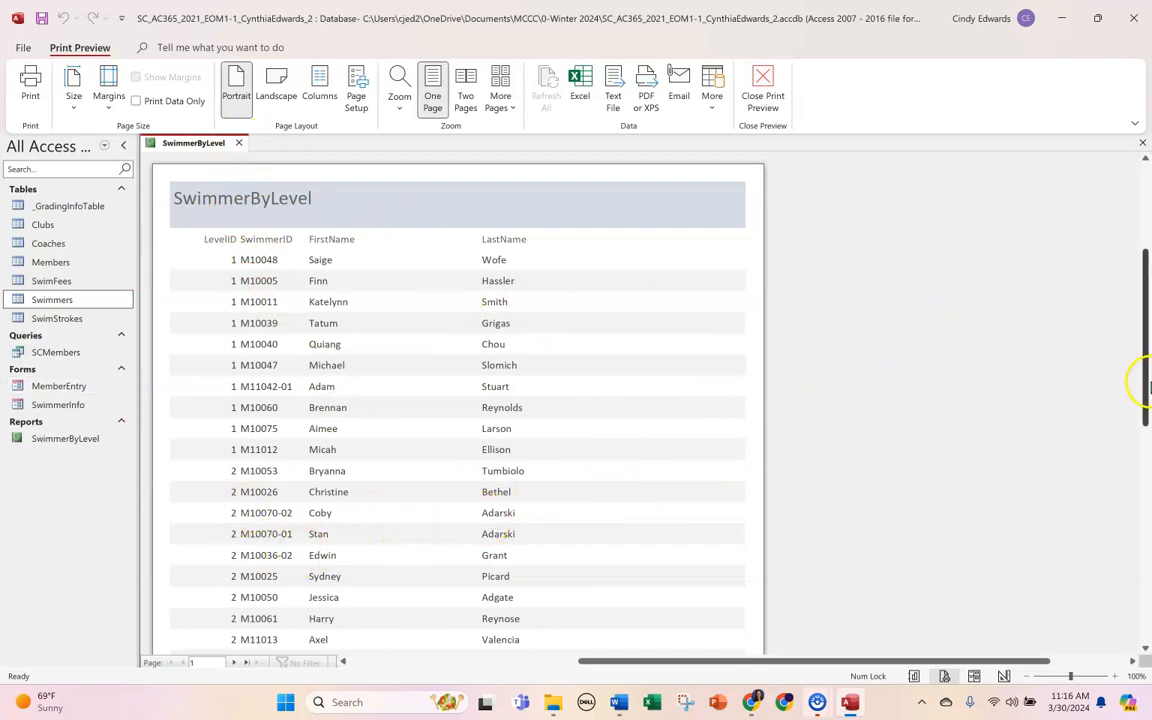
Review the first and second pages of the SwimmerByLevel report in the preview and close the report
left_click_drag(1146, 398, 1143, 347)
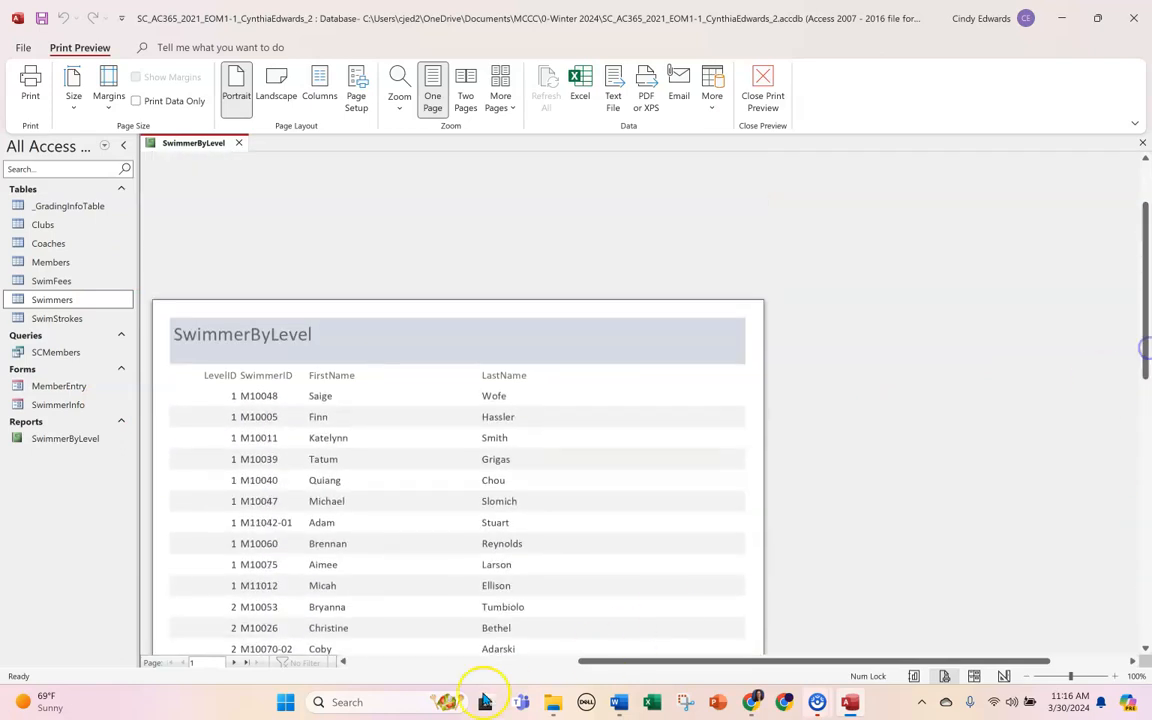
left_click(233, 662)
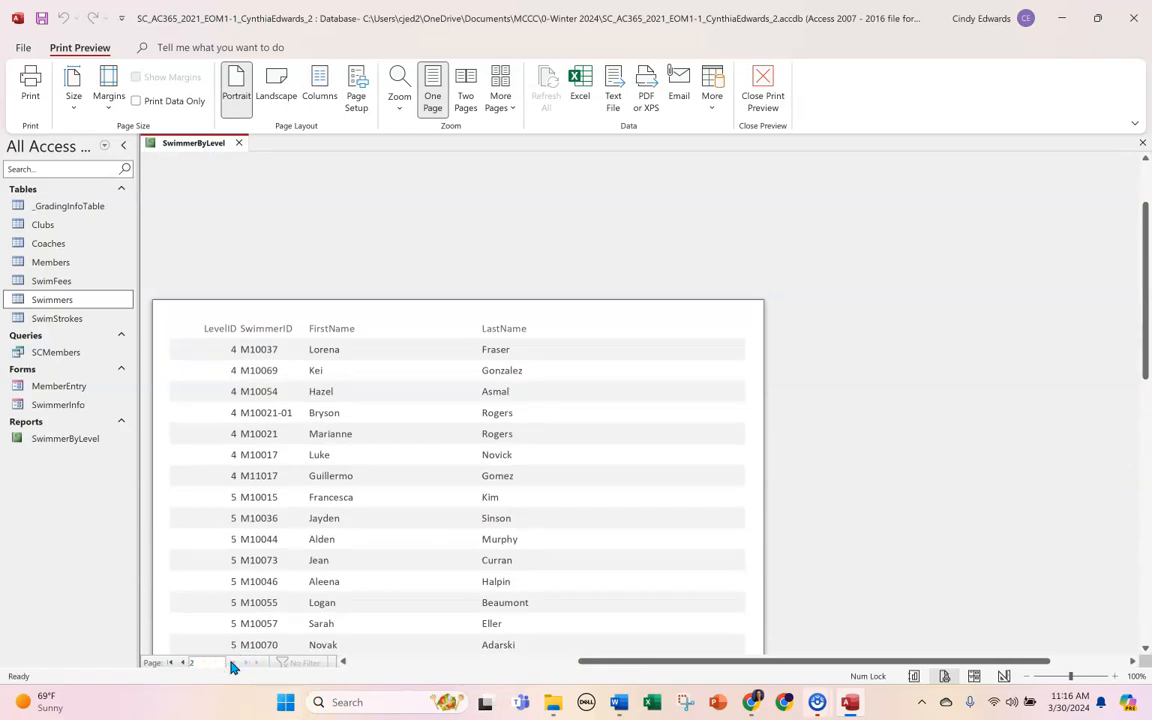
left_click(240, 145)
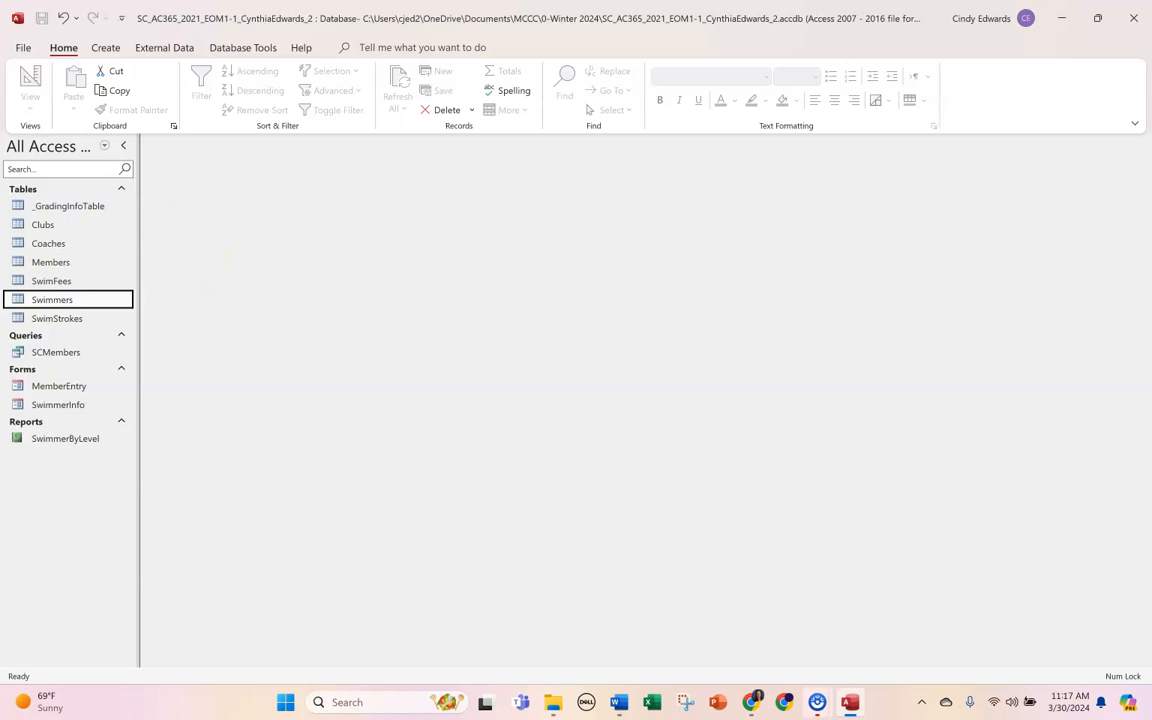
Compact and repair the project database
left_click(23, 49)
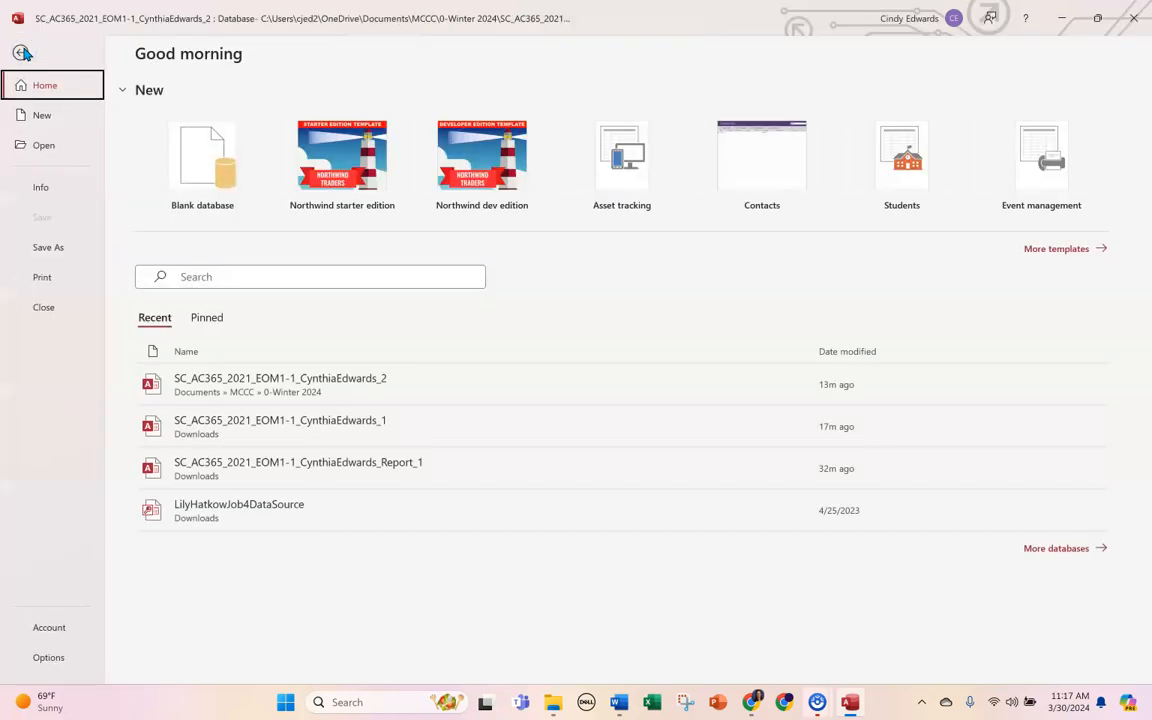
left_click(45, 188)
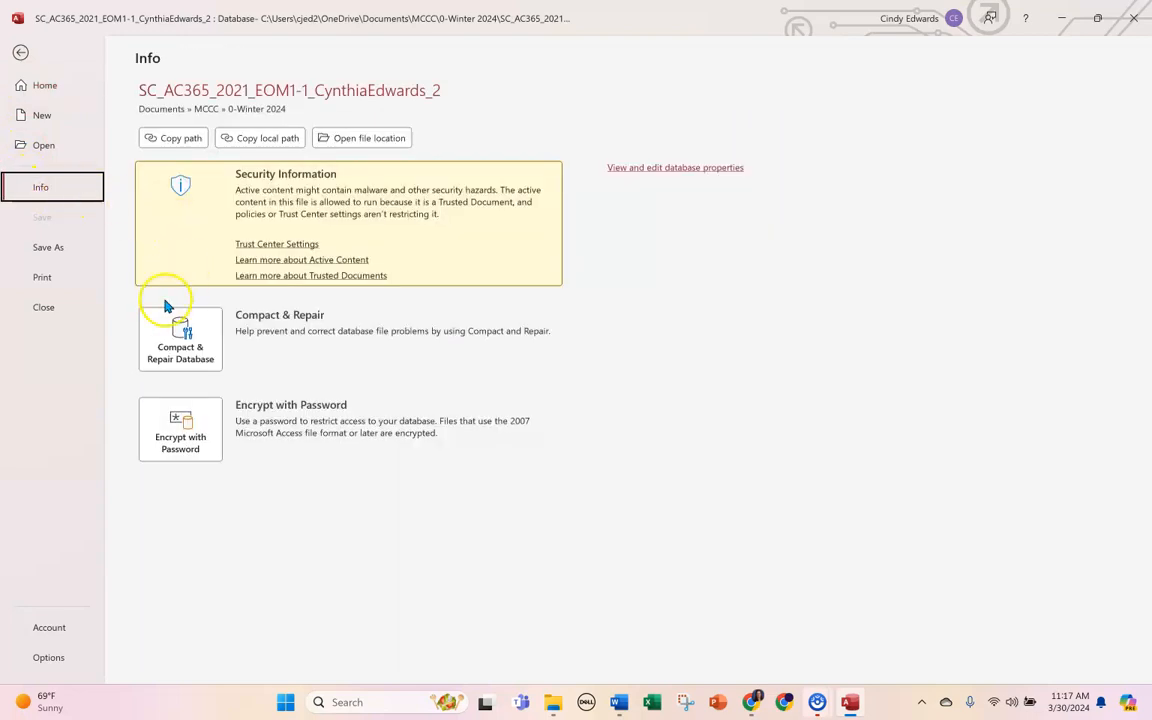
left_click(163, 342)
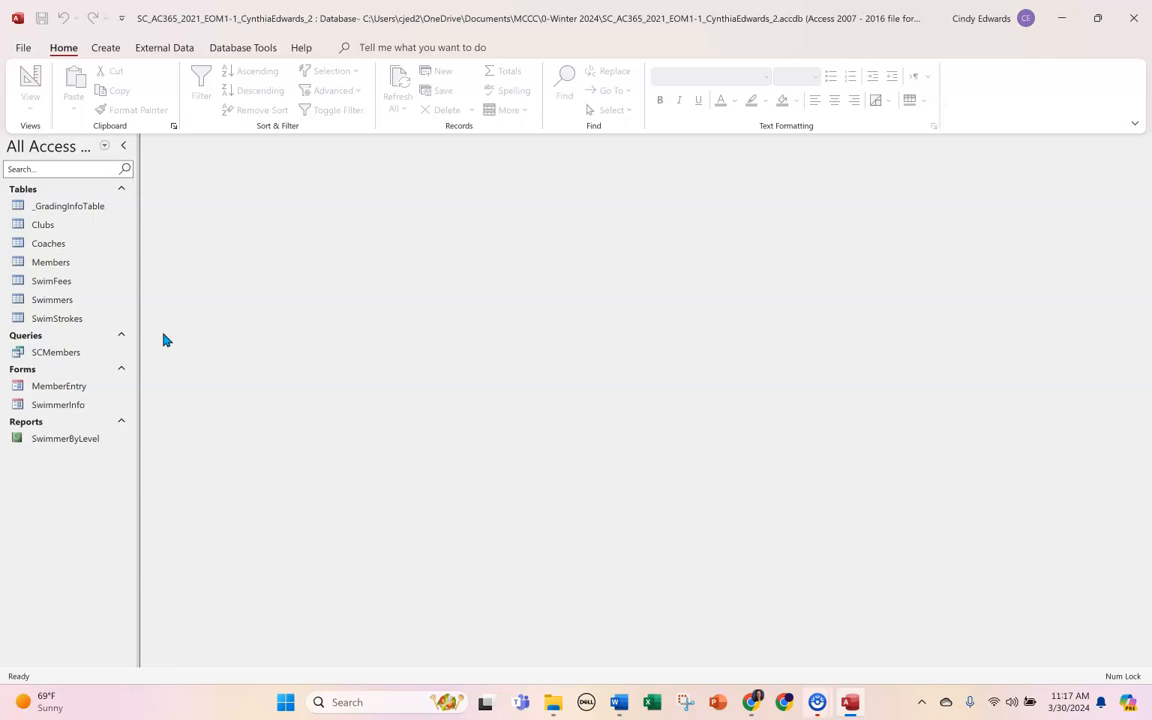
Close the database, exit Access and close the Downloads folder window
left_click(23, 50)
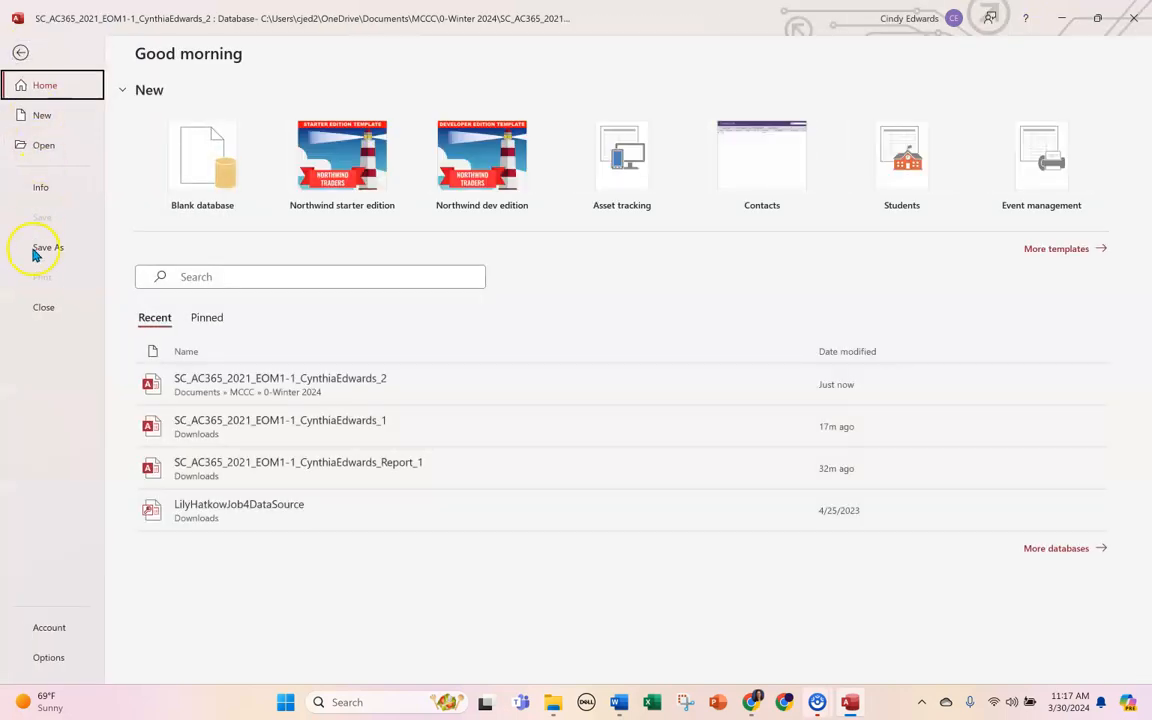
left_click(38, 306)
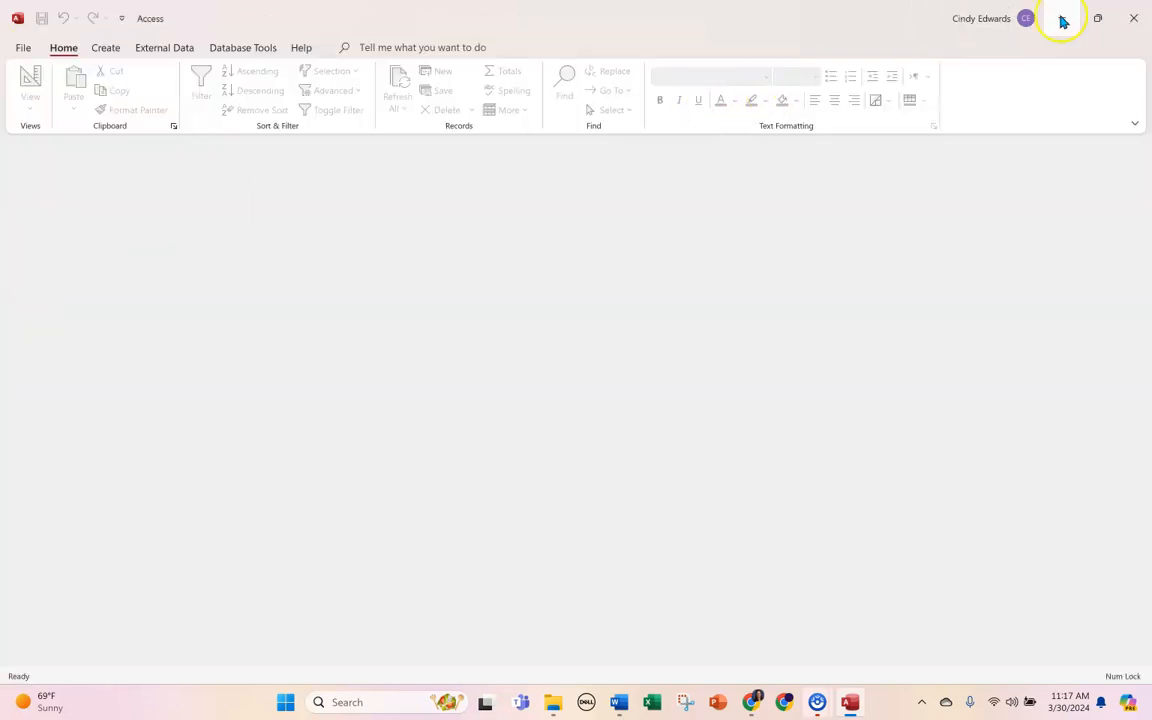
left_click(1133, 18)
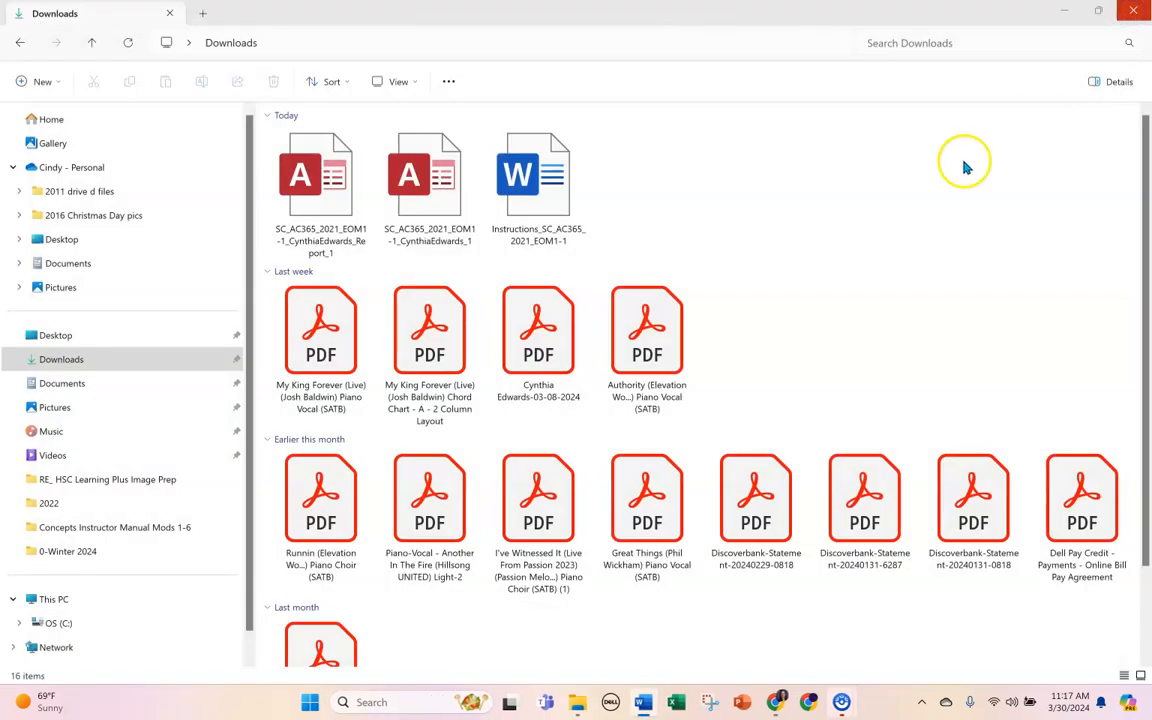
left_click(1138, 12)
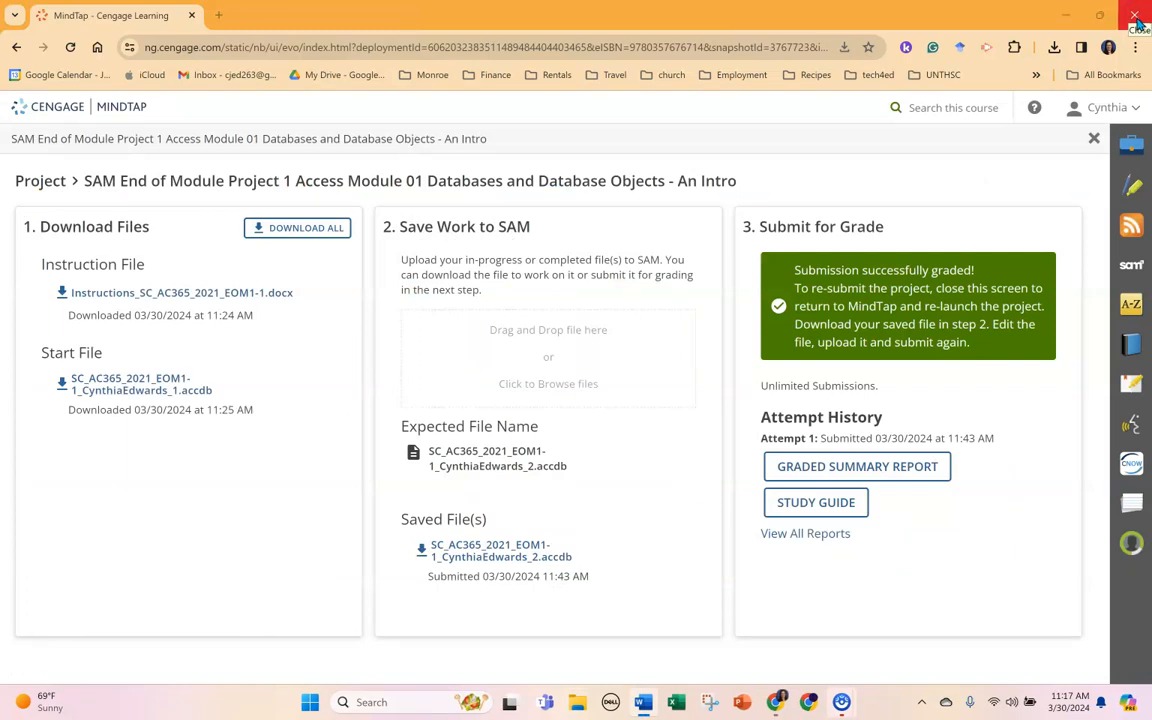
Upload the completed EOM1-1 database from the 0-Winter 2024 folder to the SAM project page and submit it for grading
left_click(552, 378)
left_click(577, 344)
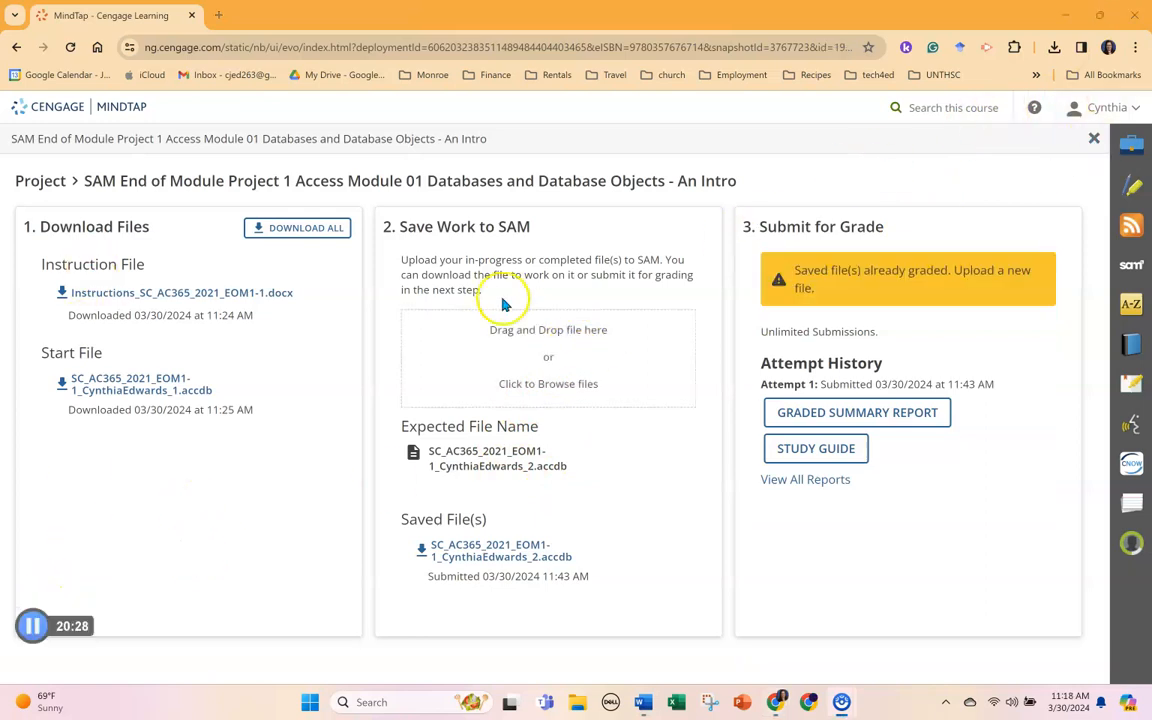
left_click(455, 306)
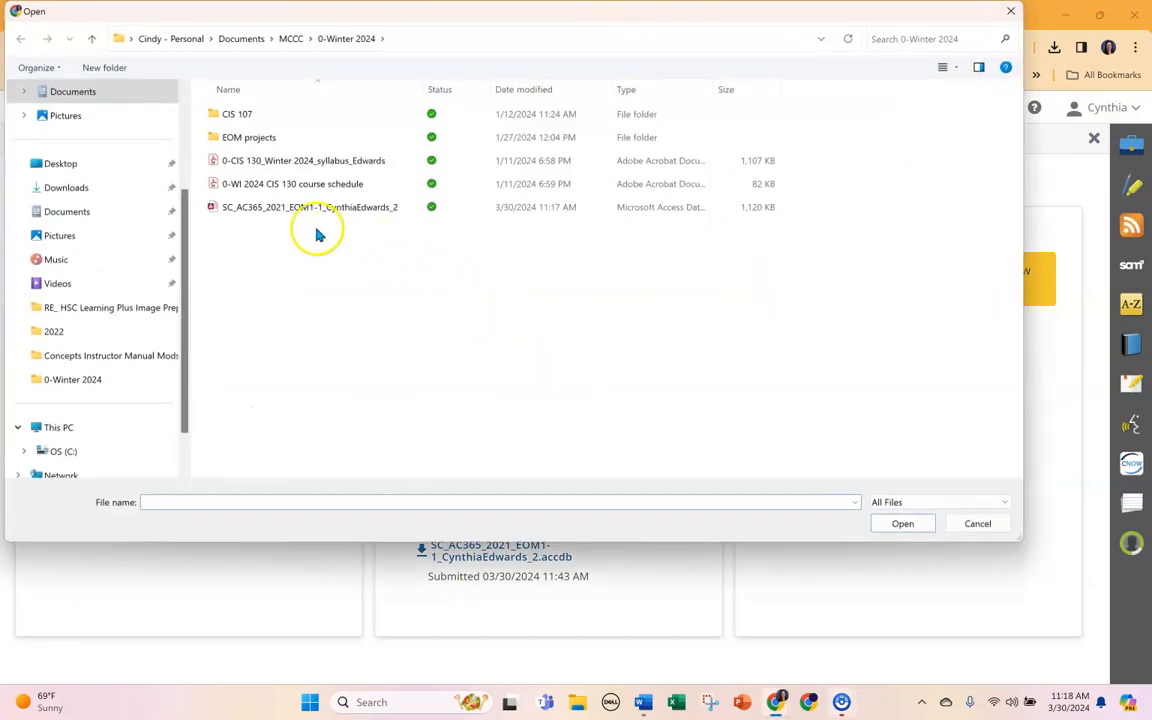
left_click(306, 208)
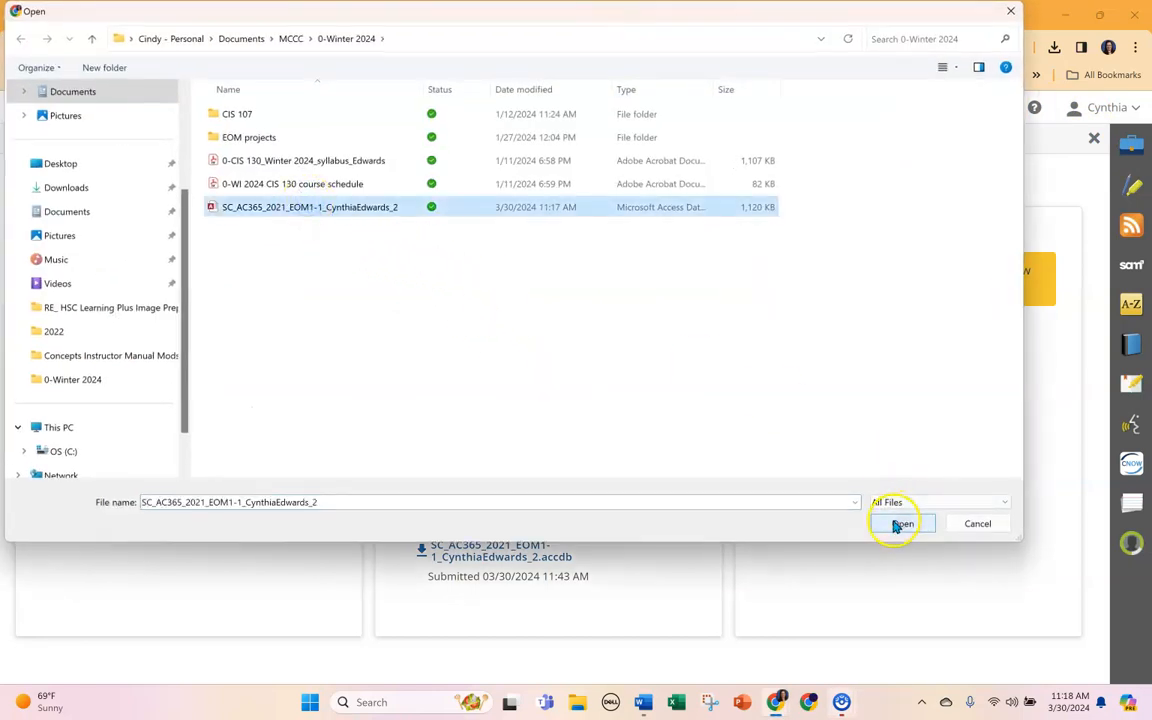
left_click(900, 524)
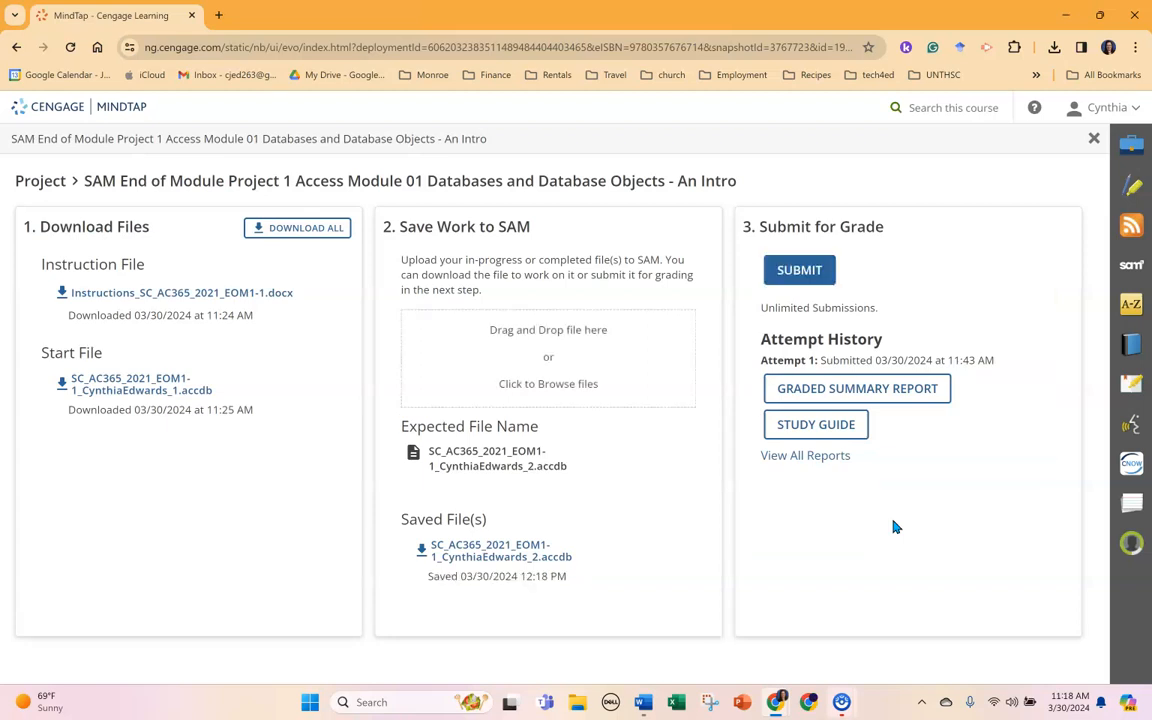
left_click(799, 269)
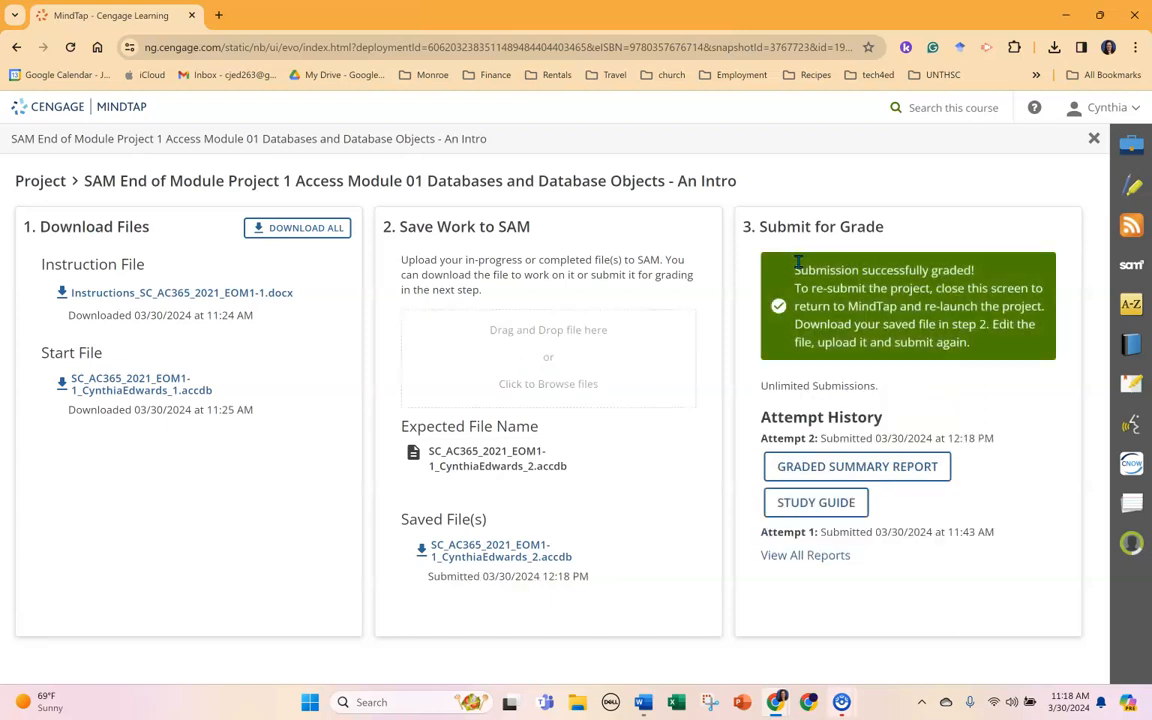
Download the graded summary report for the newest attempt and open its _GradingReport report in Access
left_click(912, 466)
double_click(319, 190)
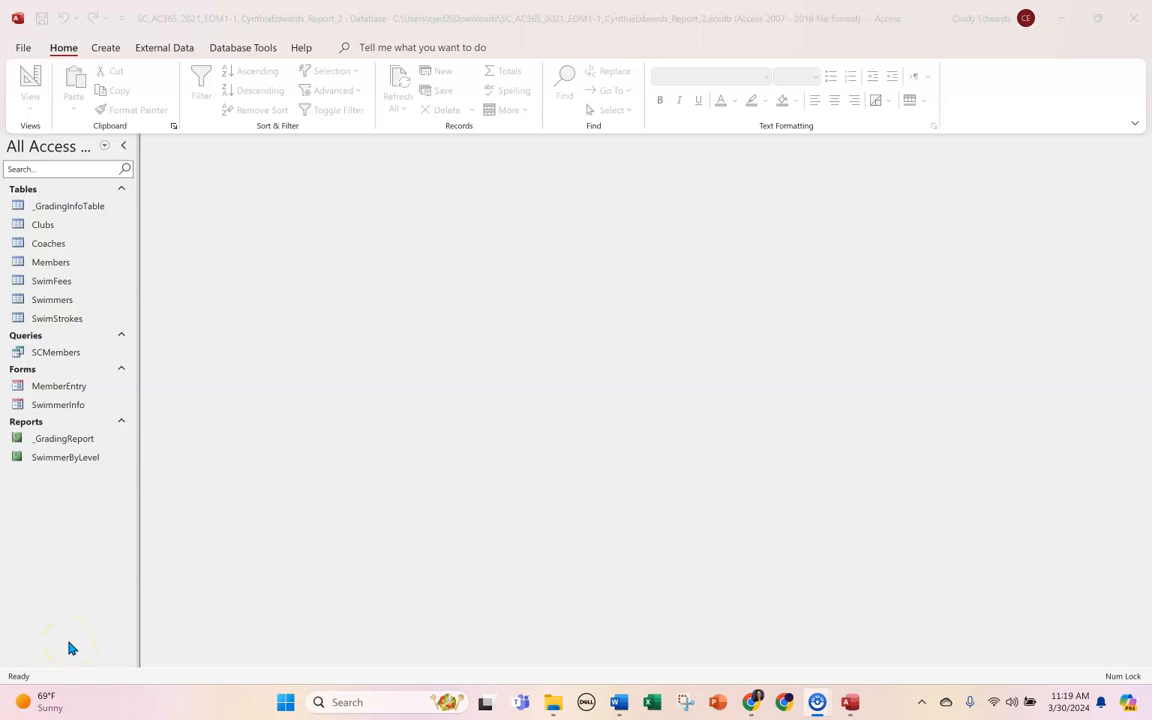
double_click(57, 443)
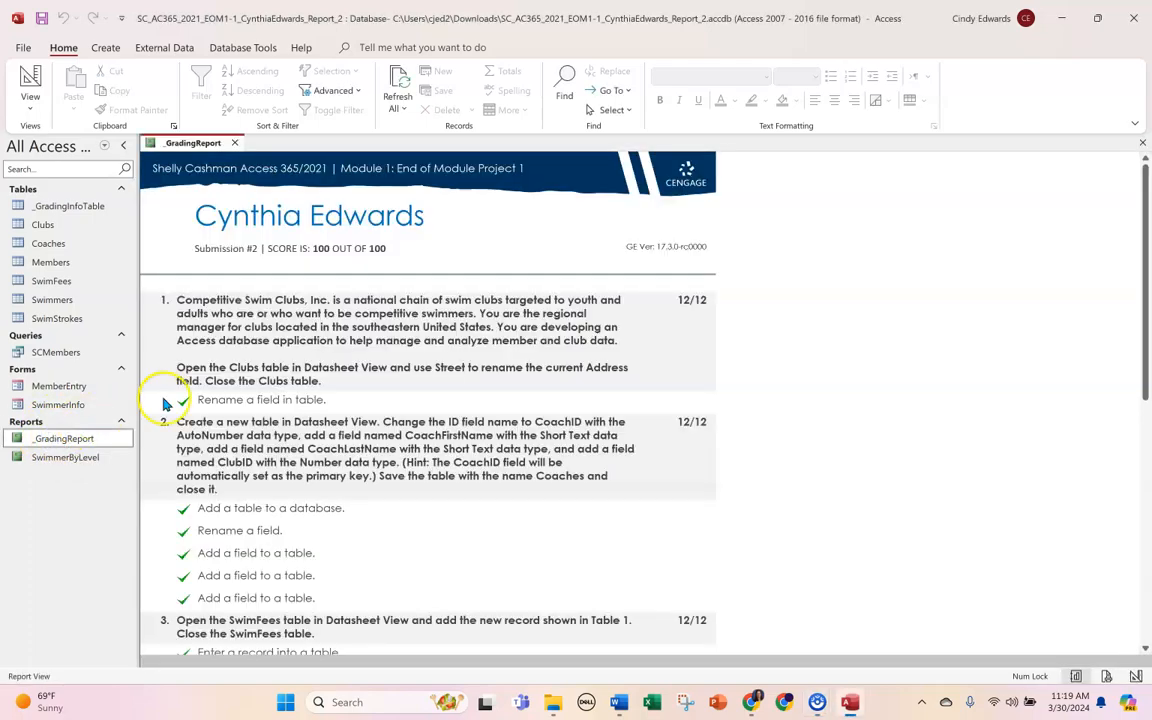
Examine the grading report's task-by-task scores and check marks for the submitted project
scroll(571, 340, "down", 1)
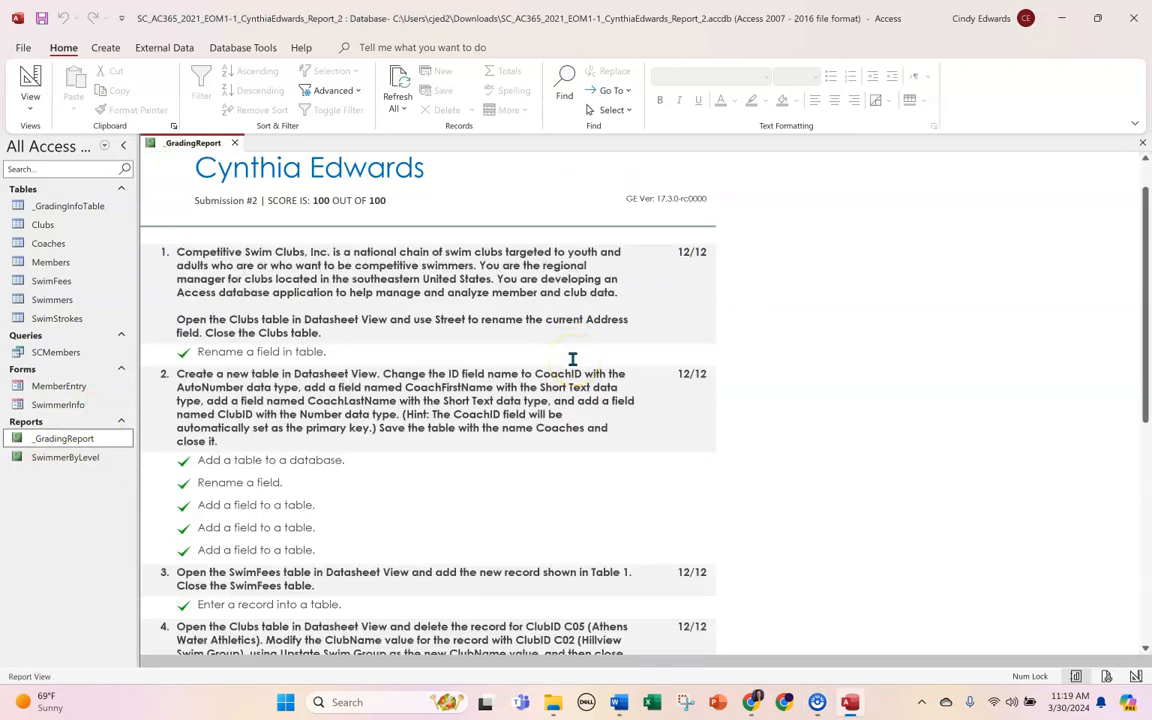
scroll(572, 360, "down", 1)
scroll(570, 375, "down", 1)
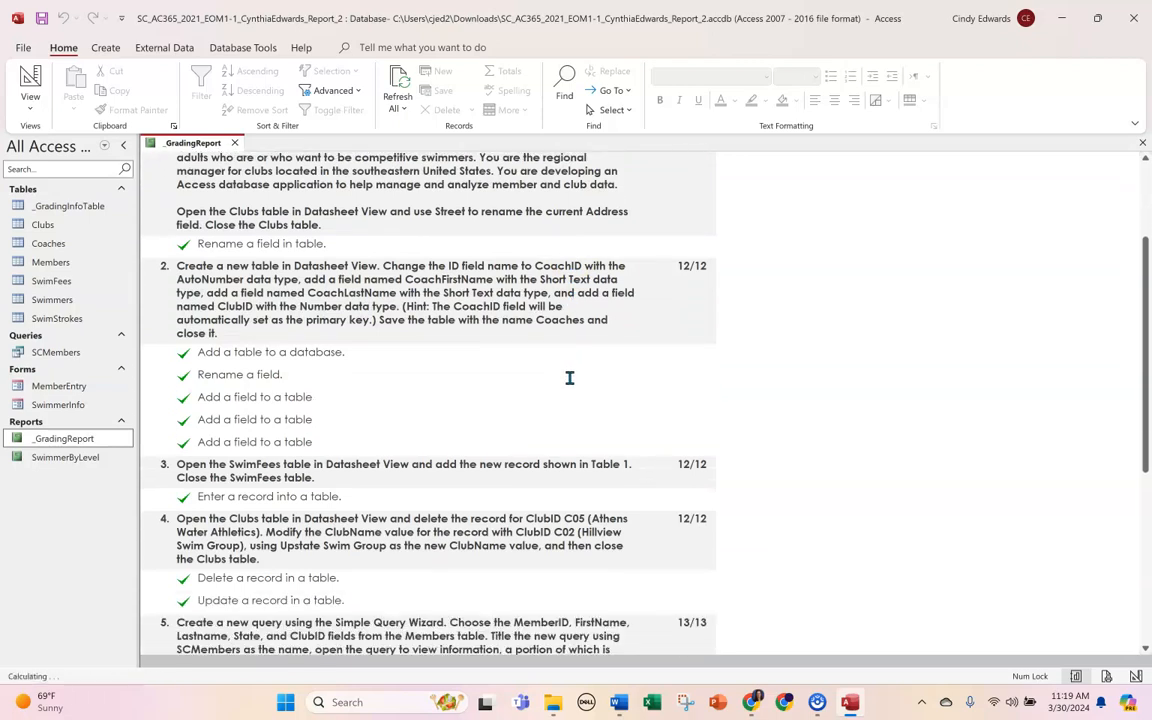
scroll(568, 380, "down", 2)
scroll(566, 393, "down", 1)
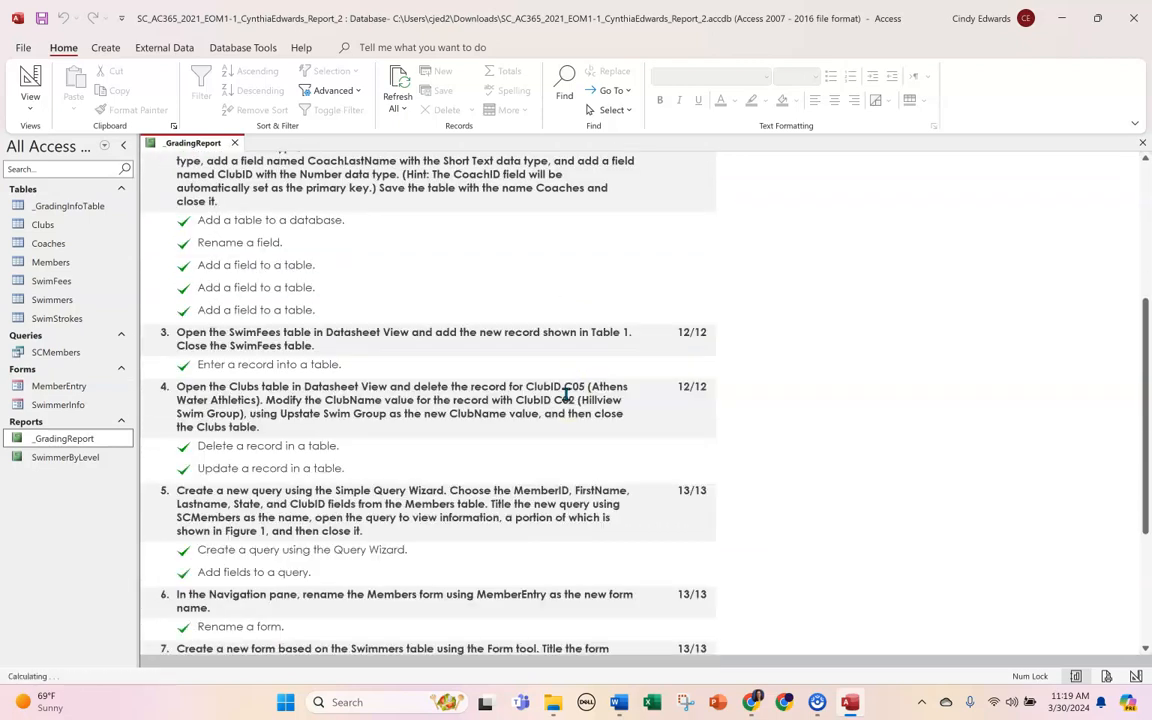
scroll(566, 398, "down", 2)
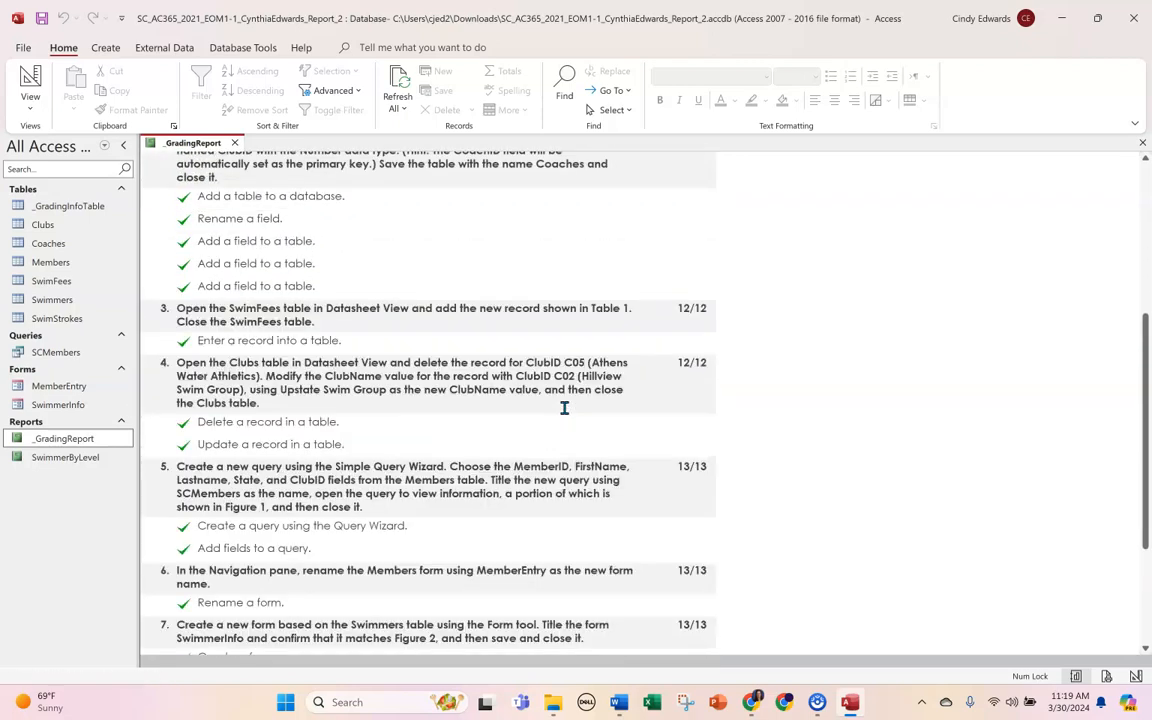
scroll(564, 408, "up", 3)
left_click(247, 200)
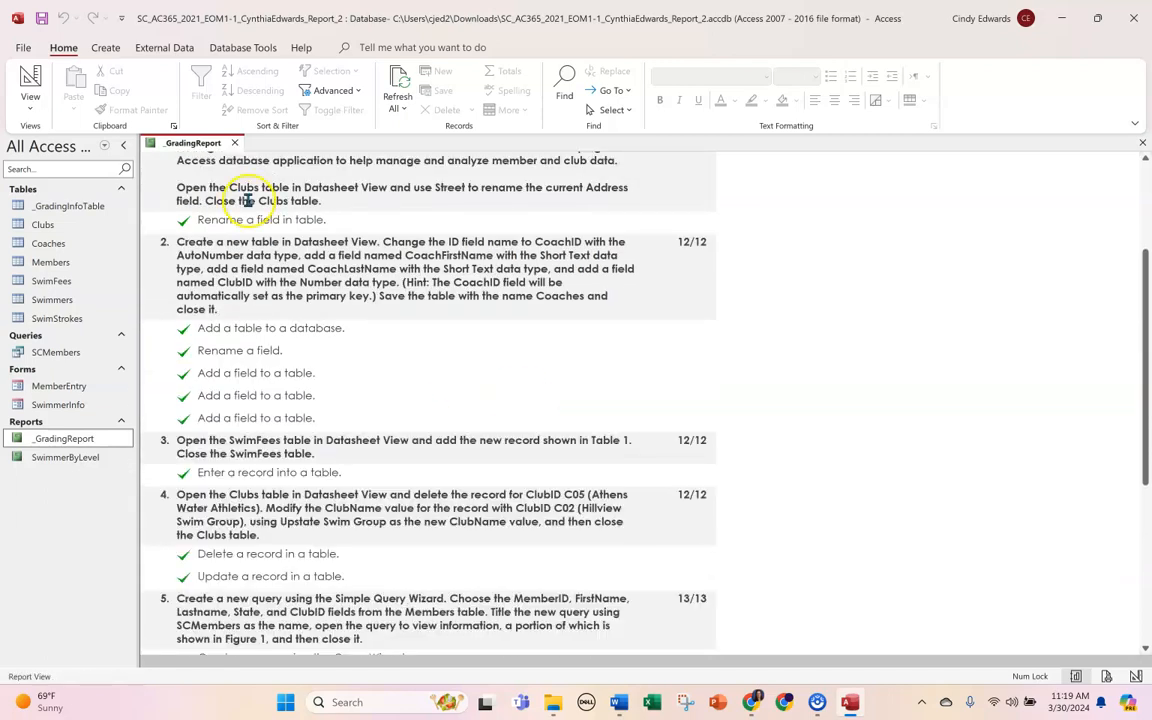